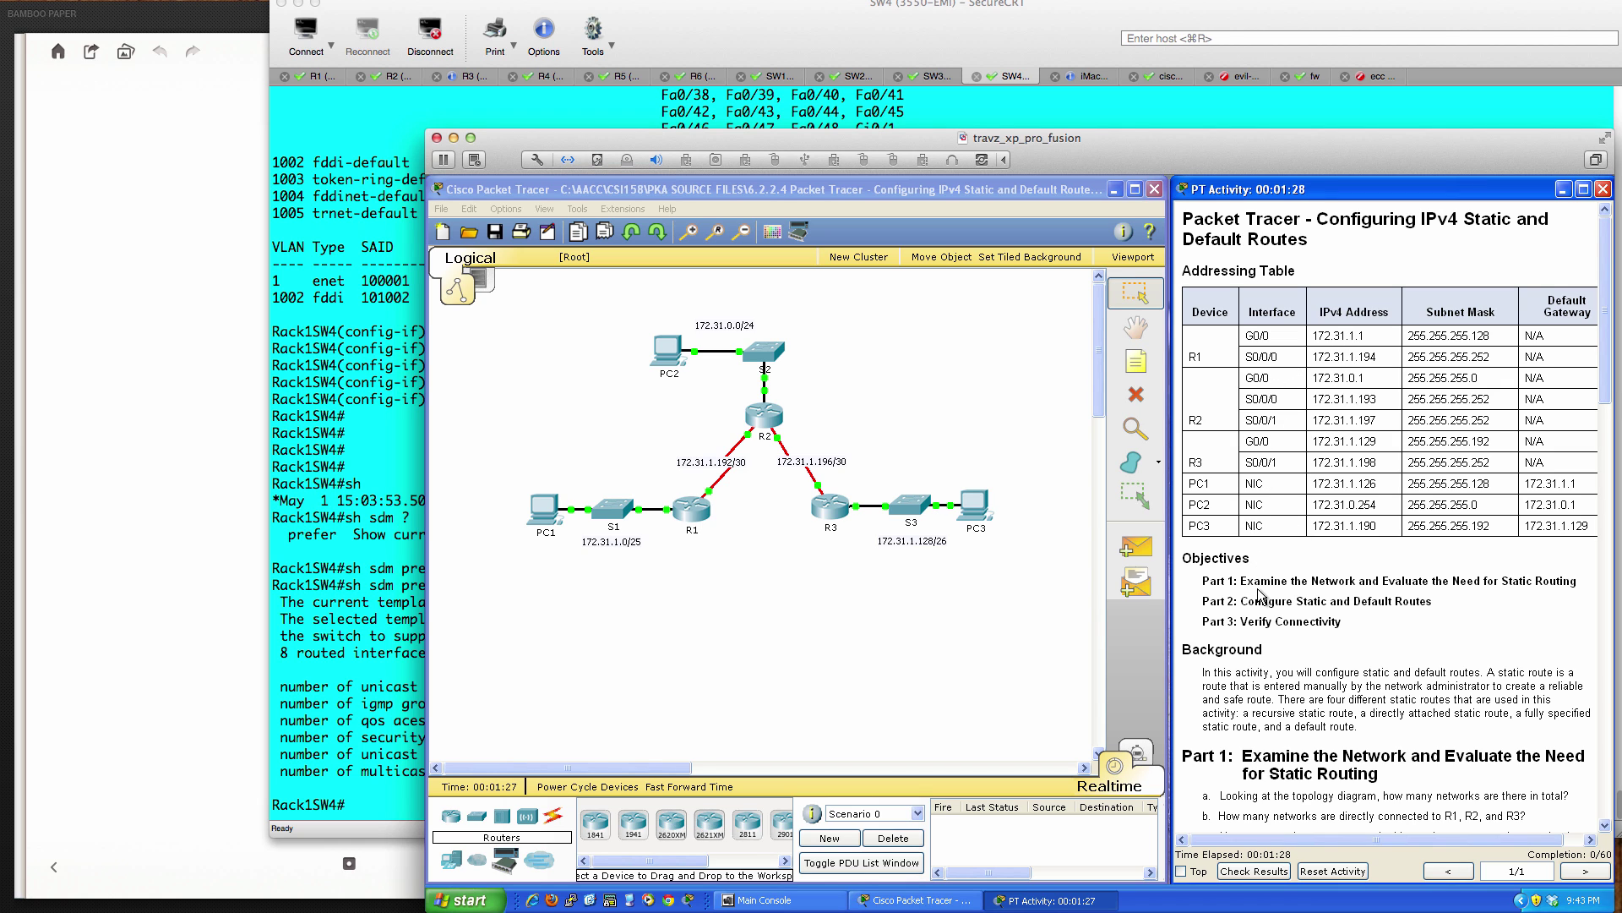
- Read through the activity's objectives, background, and the Part 1 and Part 2 instructions on static and default routes
{"action": "scroll", "coordinate": [1259, 594], "scroll_direction": "down", "scroll_amount": 1}
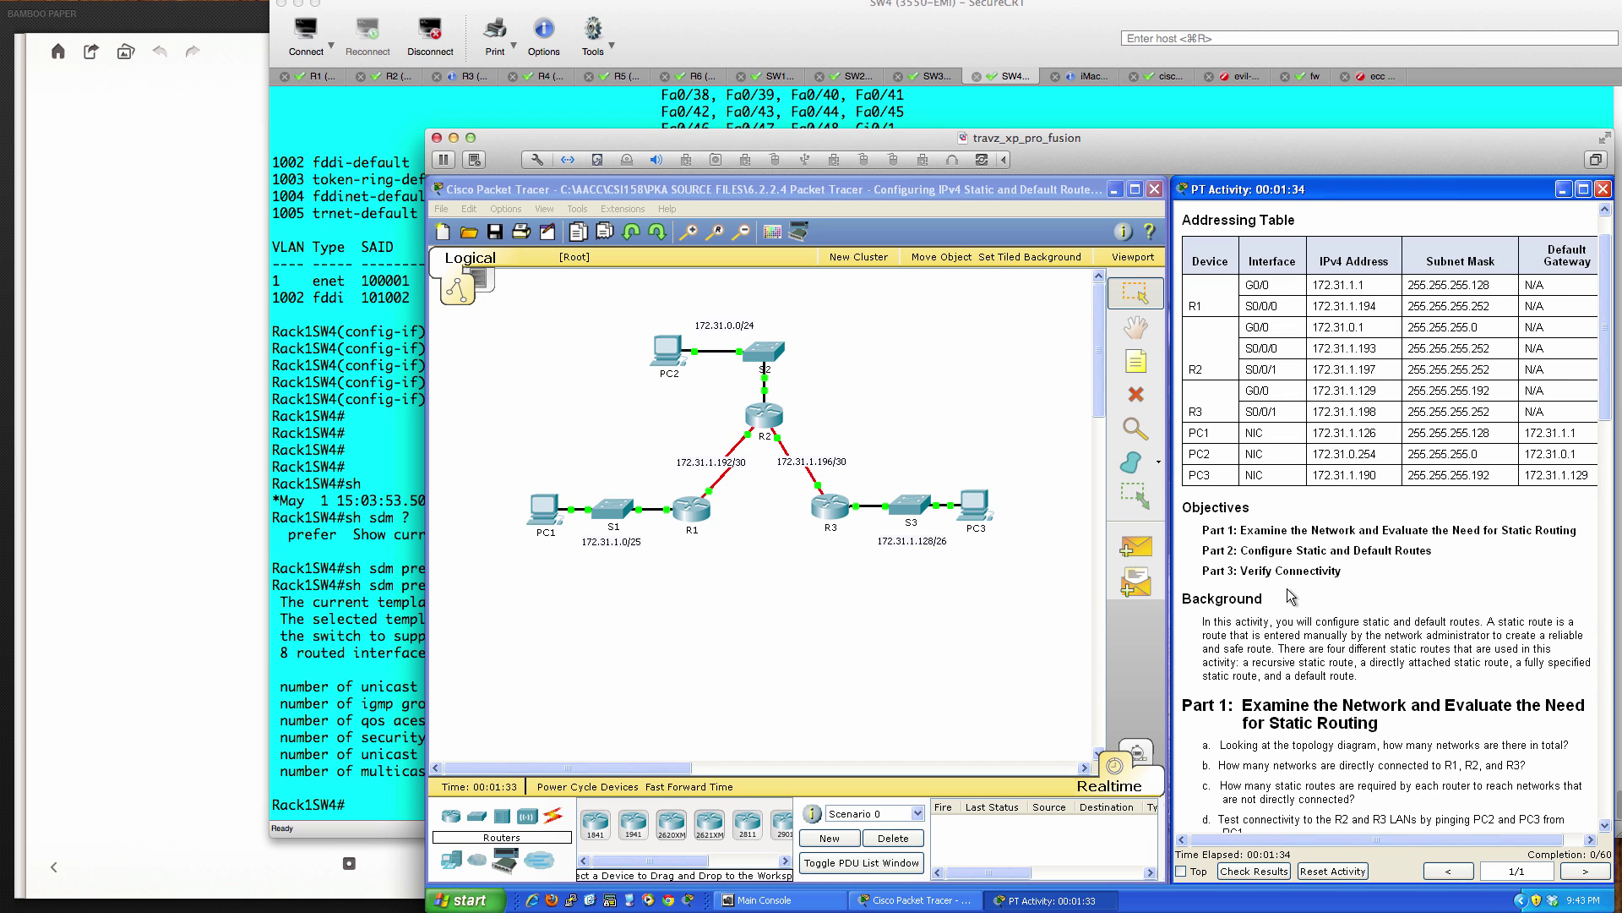
{"action": "scroll", "coordinate": [1290, 596], "scroll_direction": "down", "scroll_amount": 2}
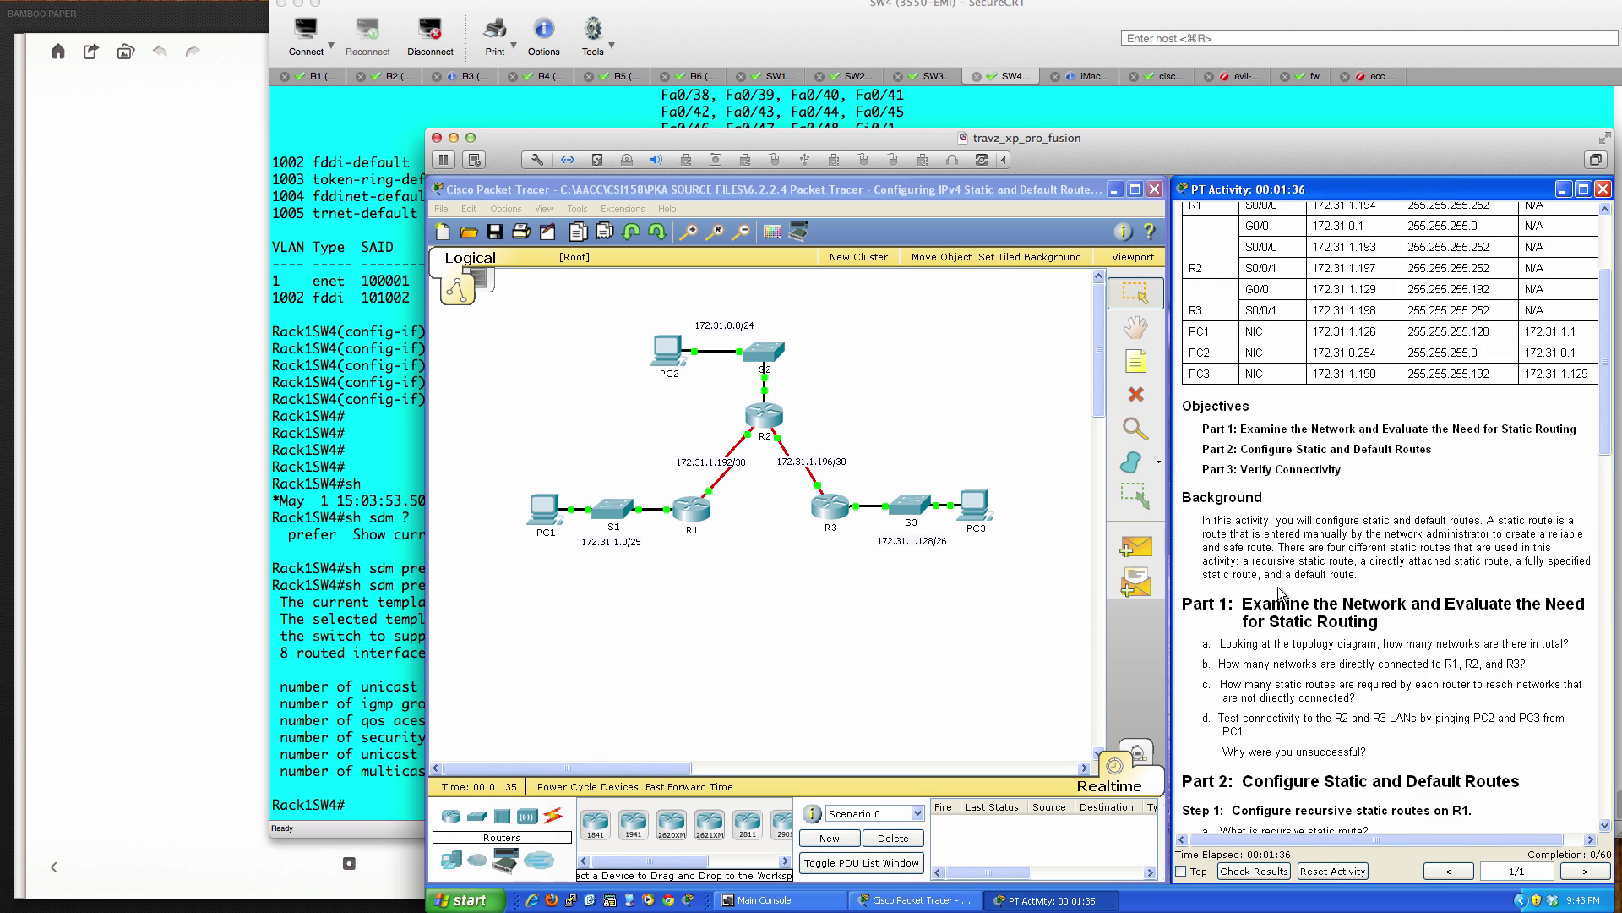
{"action": "scroll", "coordinate": [1282, 594], "scroll_direction": "down", "scroll_amount": 1}
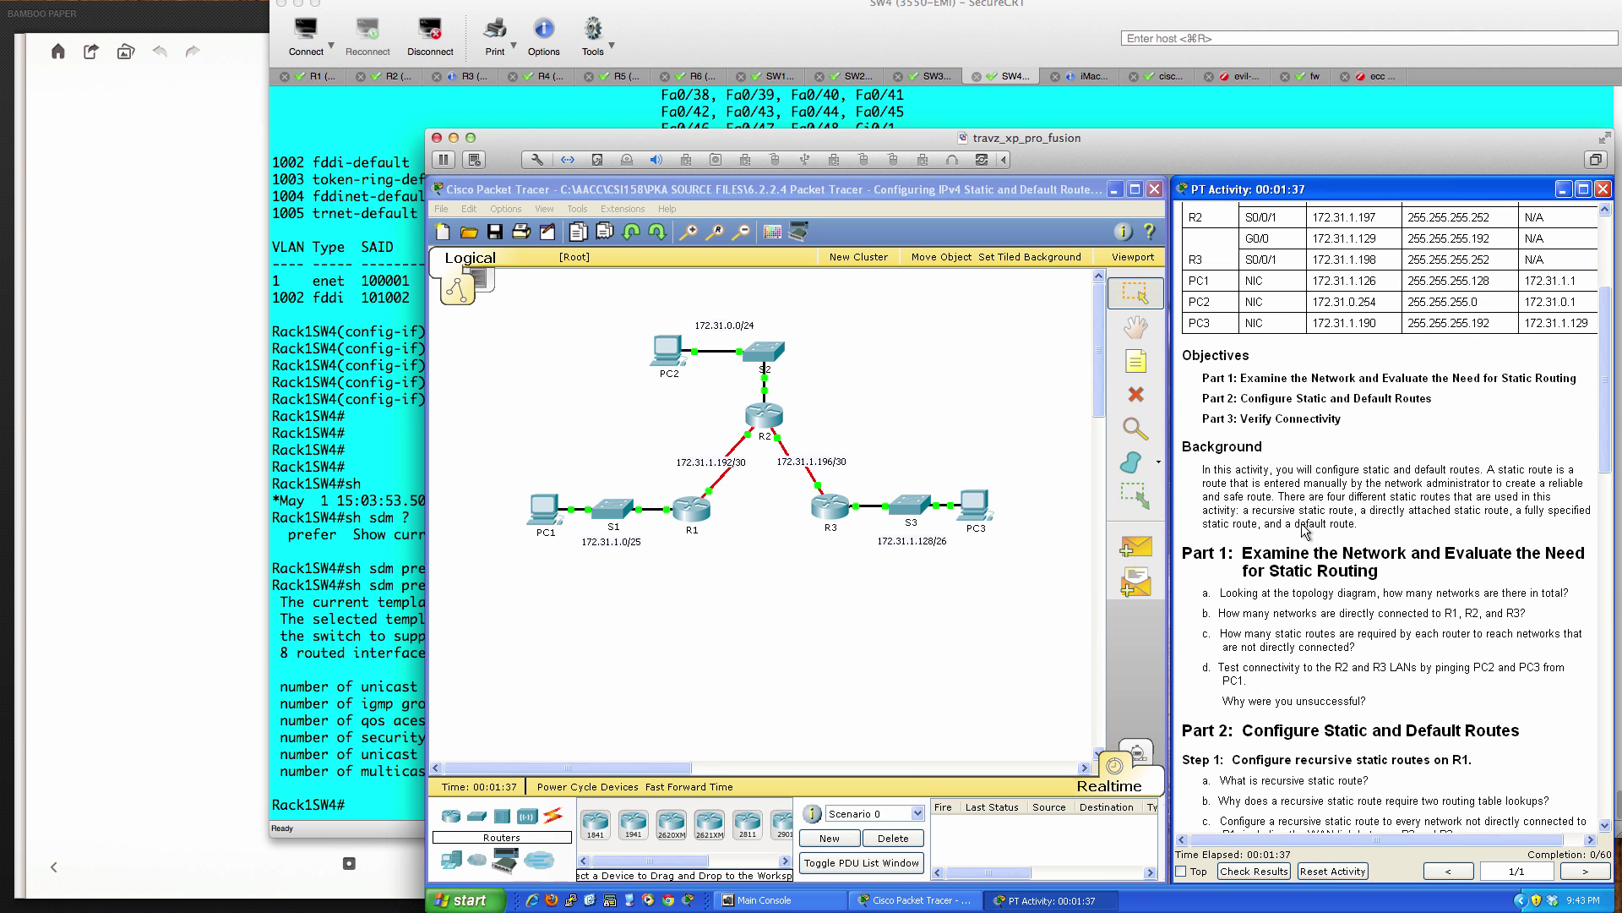
{"action": "scroll", "coordinate": [1296, 608], "scroll_direction": "down", "scroll_amount": 3}
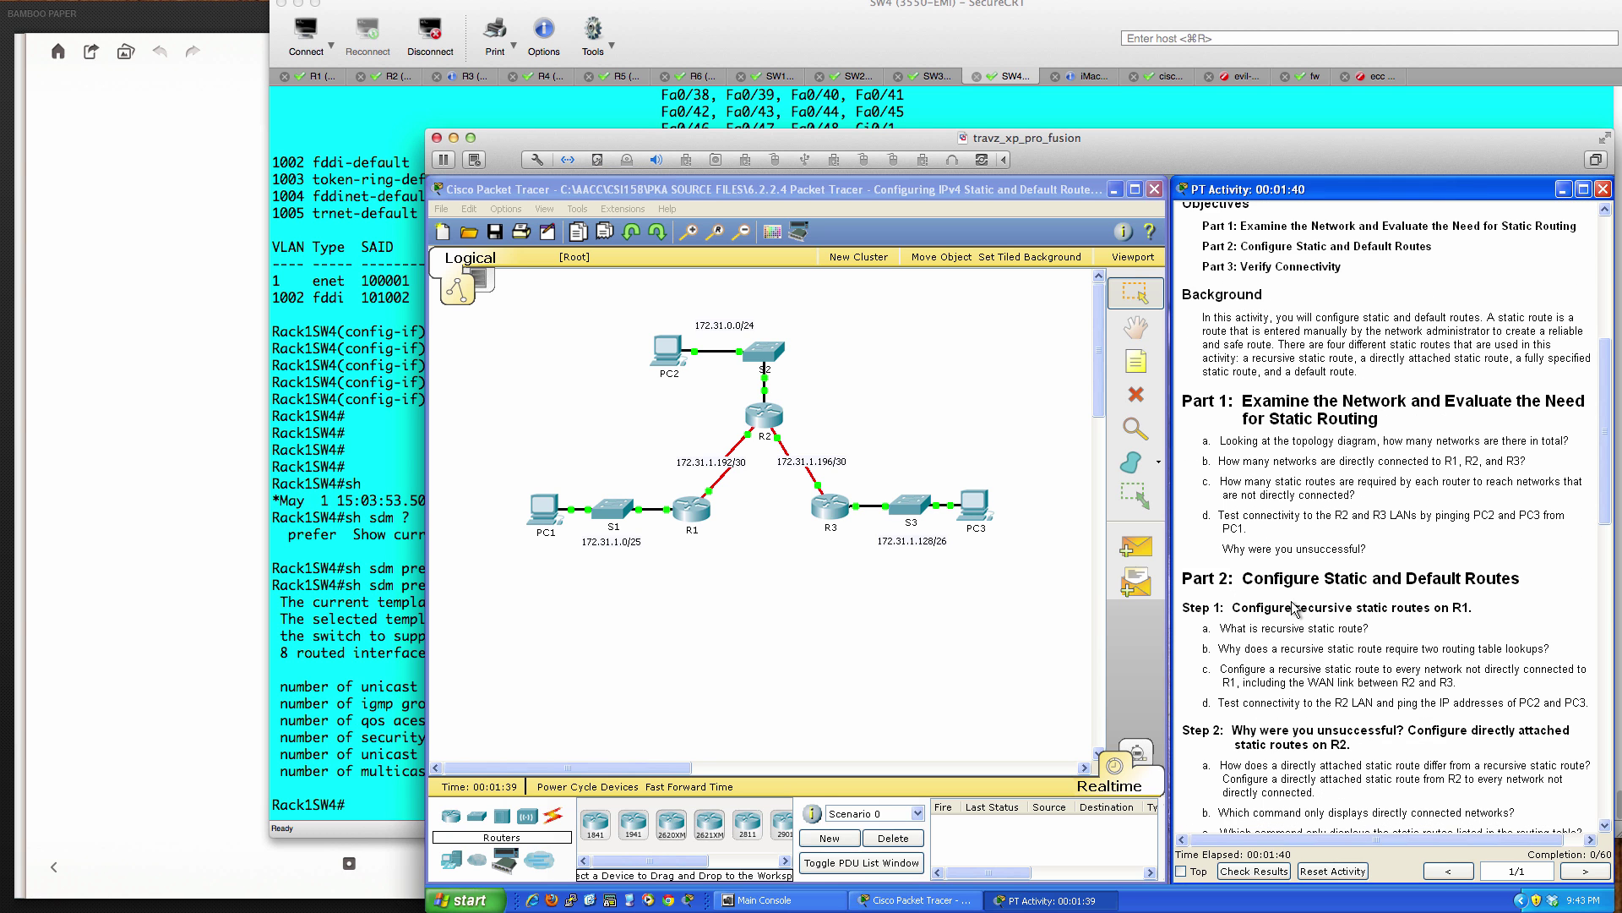
{"action": "scroll", "coordinate": [1295, 607], "scroll_direction": "down", "scroll_amount": 2}
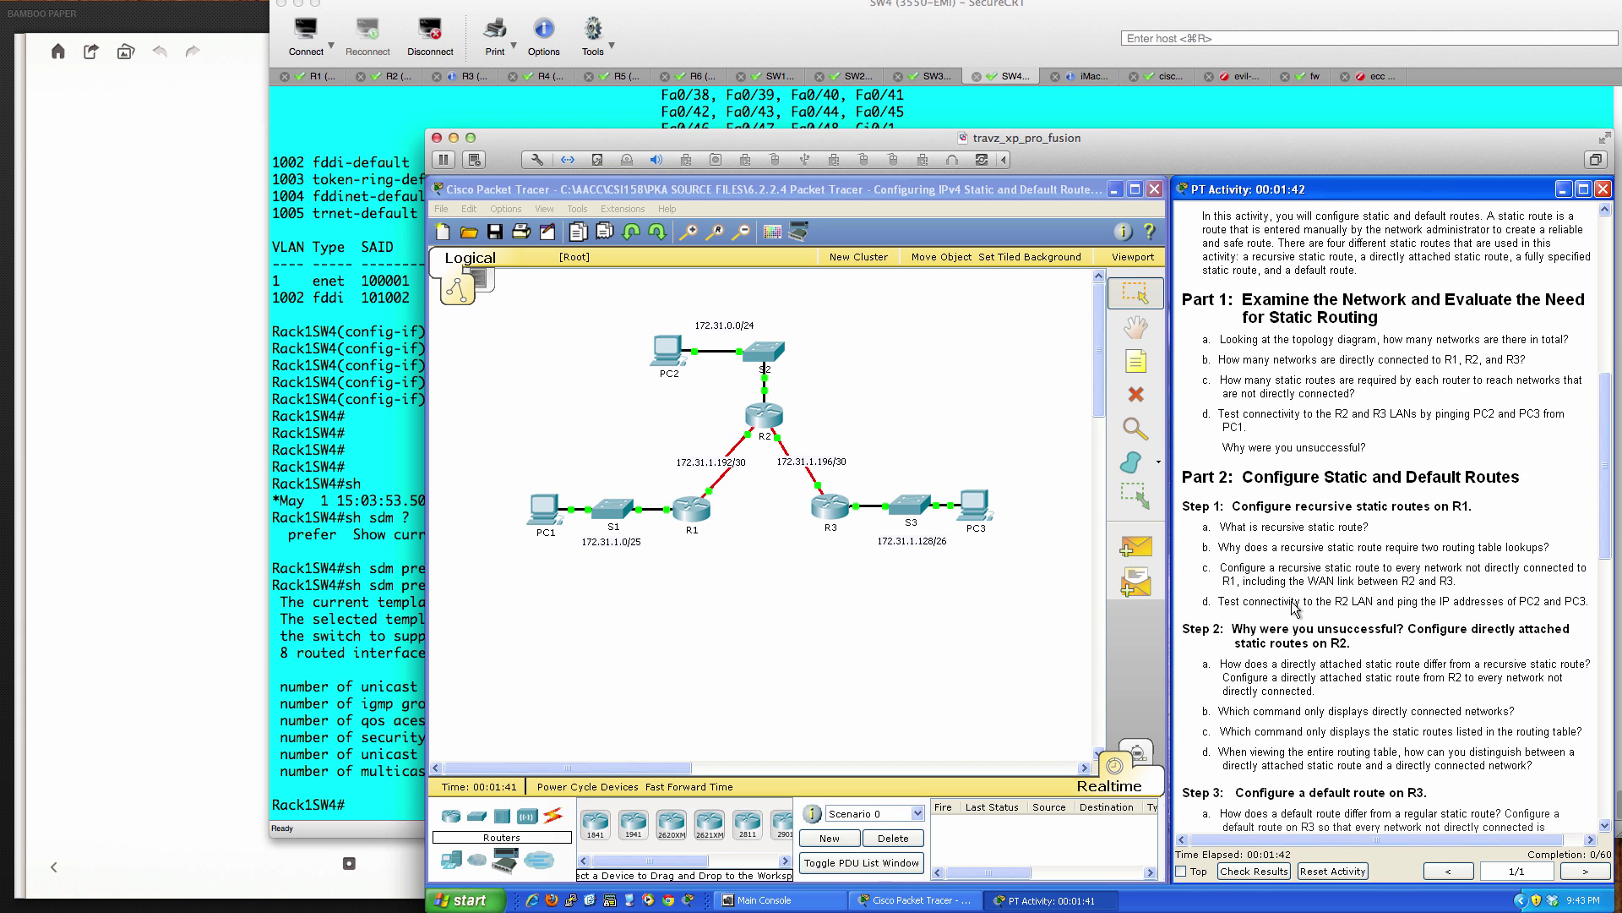
{"action": "scroll", "coordinate": [1295, 607], "scroll_direction": "down", "scroll_amount": 1}
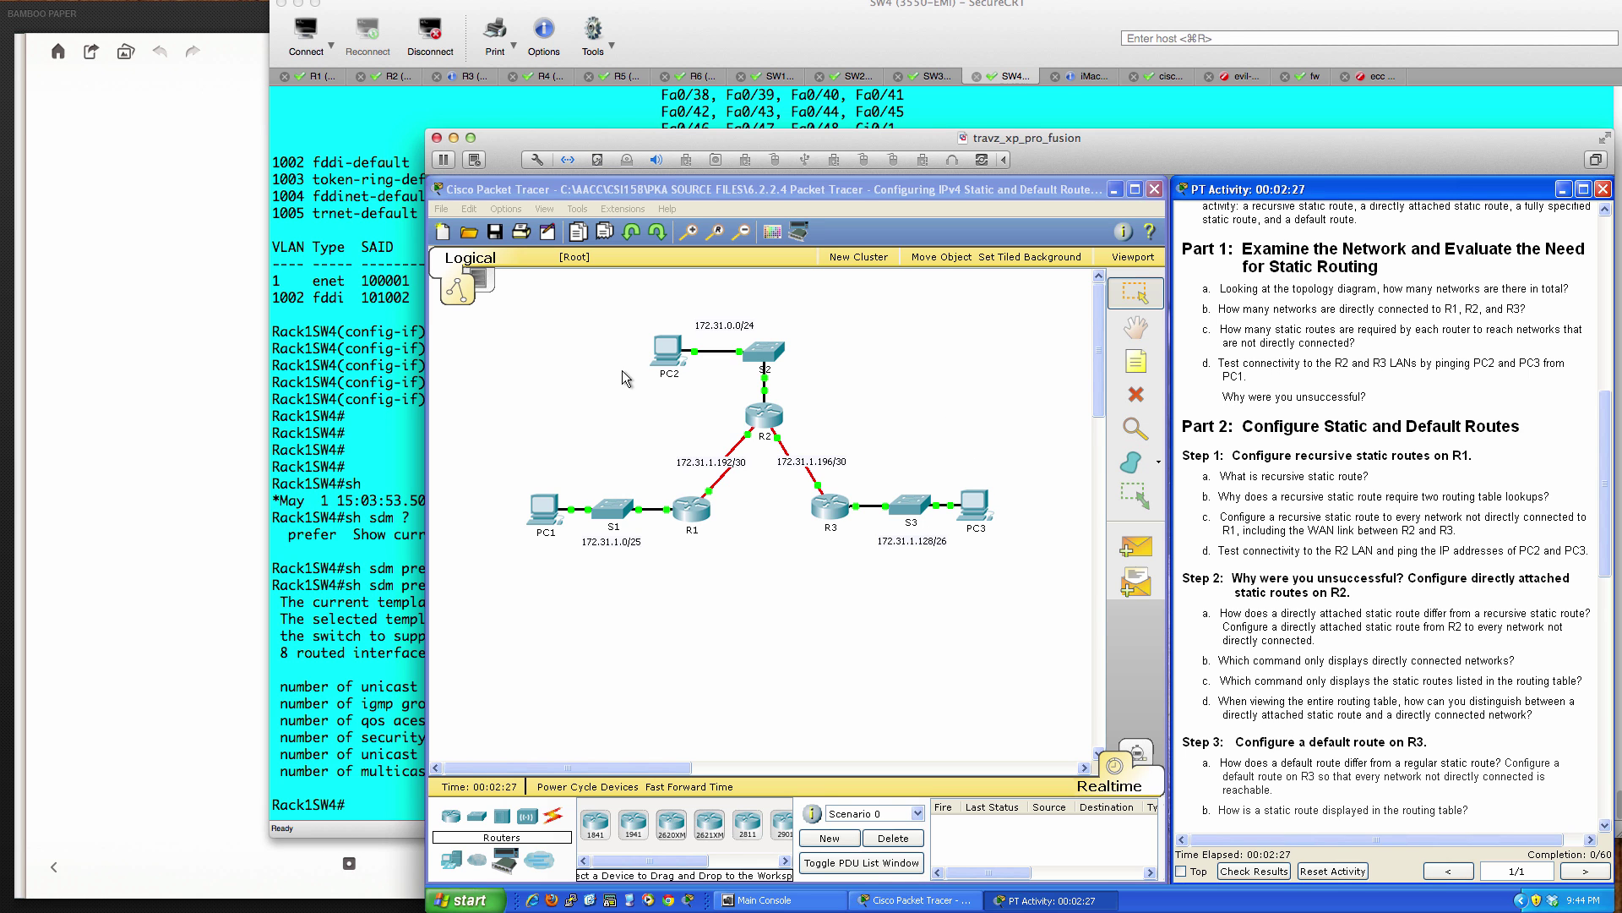
{"action": "left_click", "coordinate": [657, 351]}
{"action": "left_click_drag", "start_coordinate": [895, 351], "coordinate": [714, 430]}
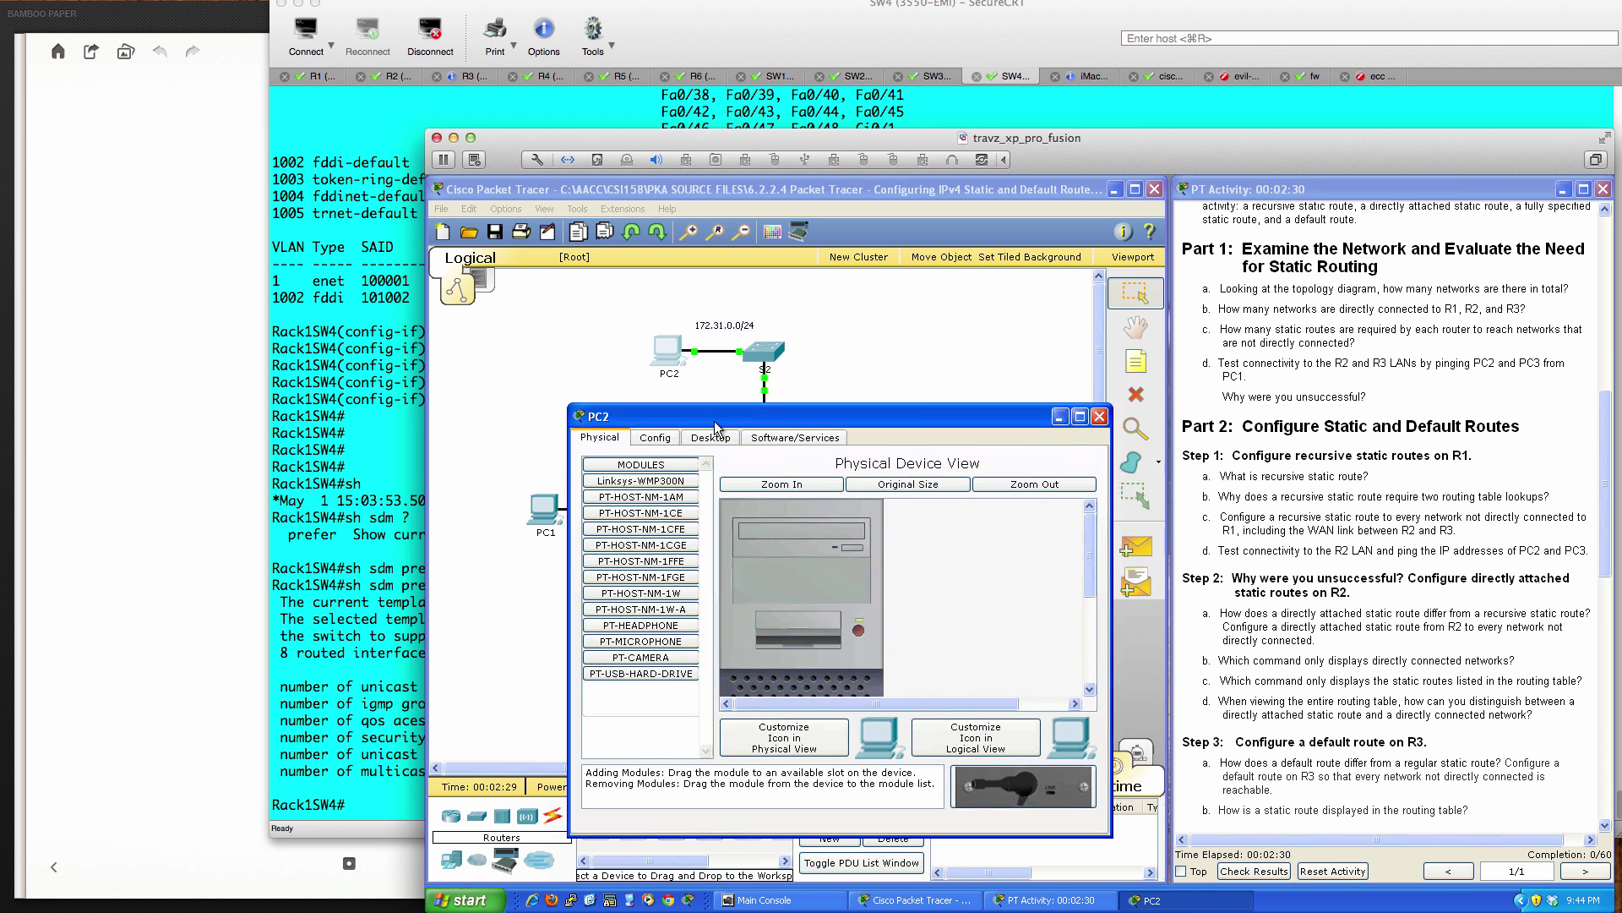
{"action": "left_click", "coordinate": [1095, 420]}
- Test connectivity to the R2 LAN by pinging PC2 at 172.31.0.254 from PC1's command prompt
{"action": "left_click", "coordinate": [541, 506]}
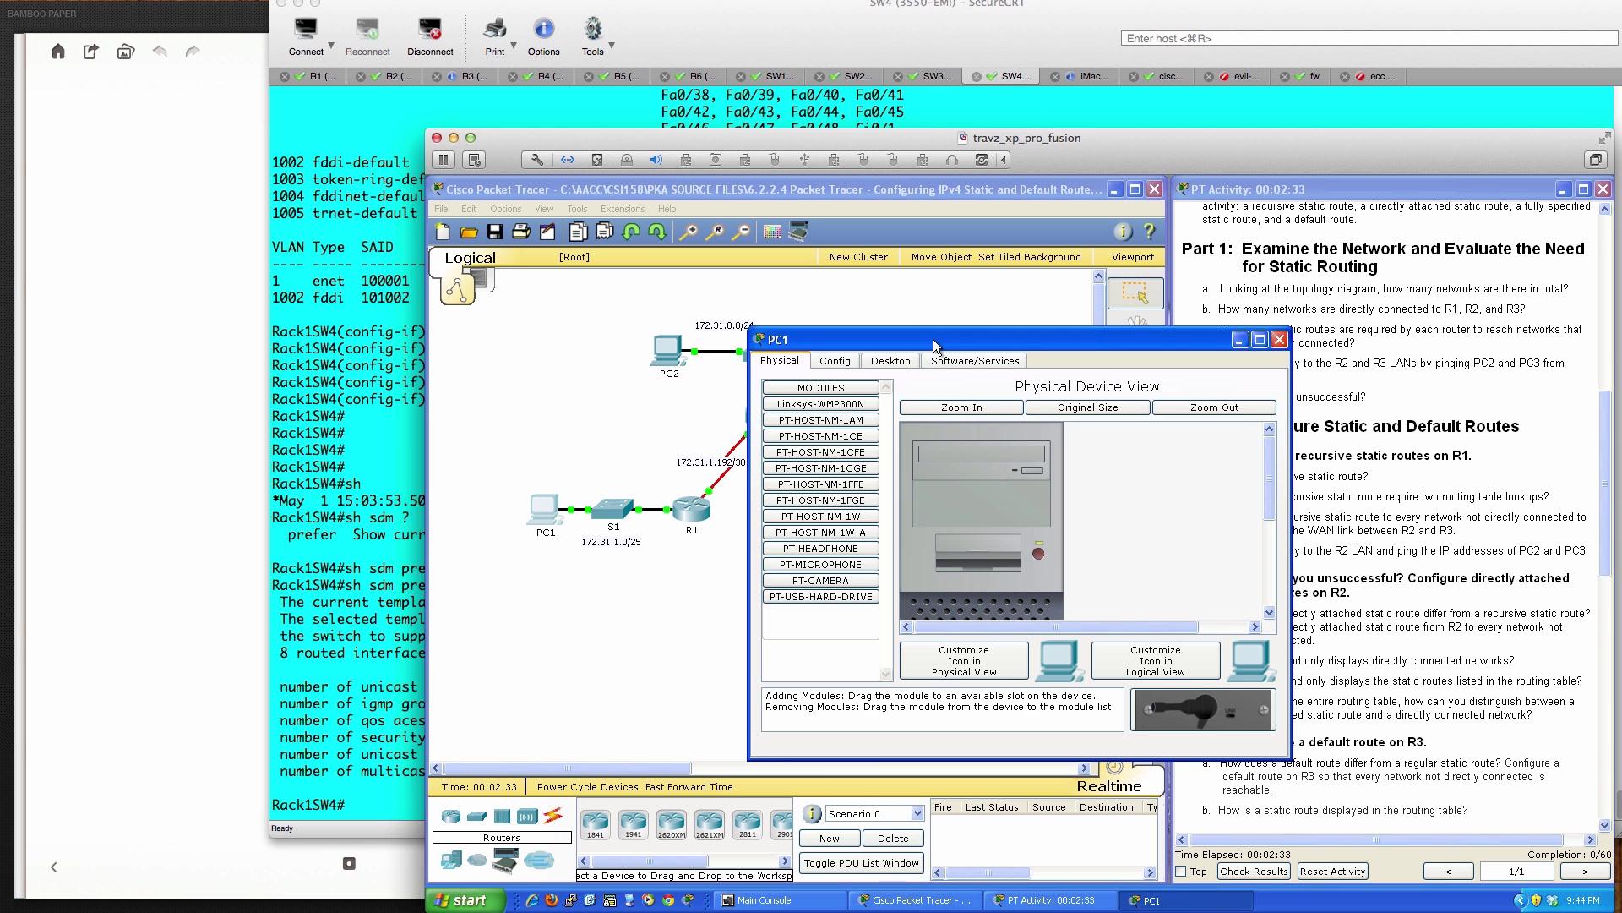
{"action": "left_click_drag", "start_coordinate": [936, 348], "coordinate": [707, 448]}
{"action": "left_click", "coordinate": [662, 461]}
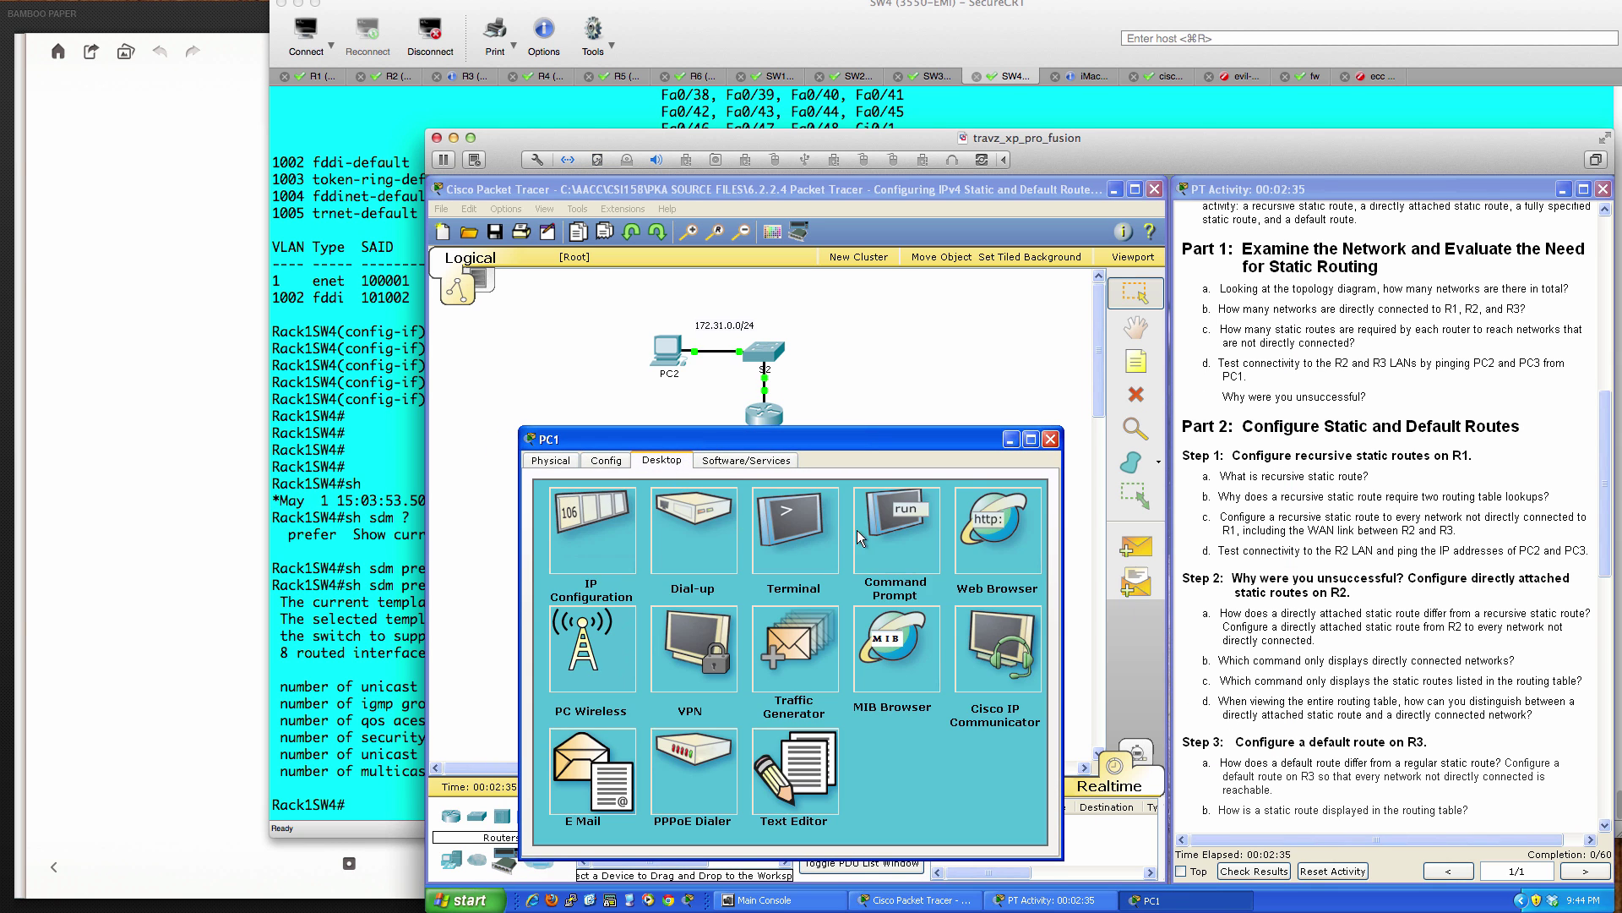
{"action": "left_click", "coordinate": [889, 530]}
{"action": "type", "text": "ping"}
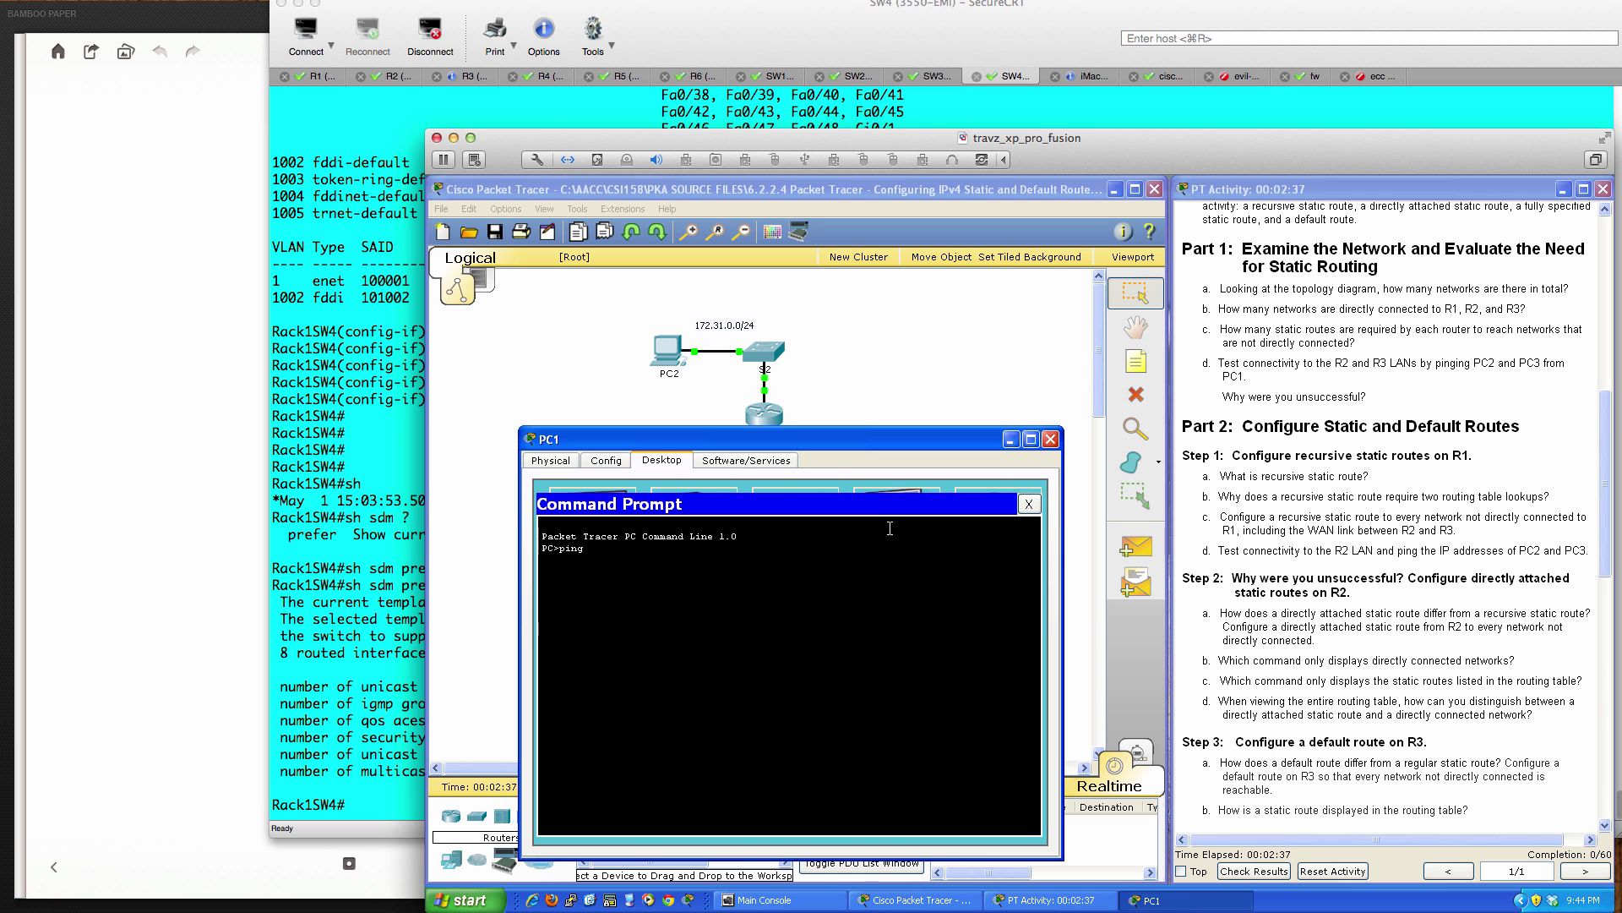
{"action": "left_click", "coordinate": [1299, 453]}
{"action": "scroll", "coordinate": [1298, 453], "scroll_direction": "up", "scroll_amount": 6}
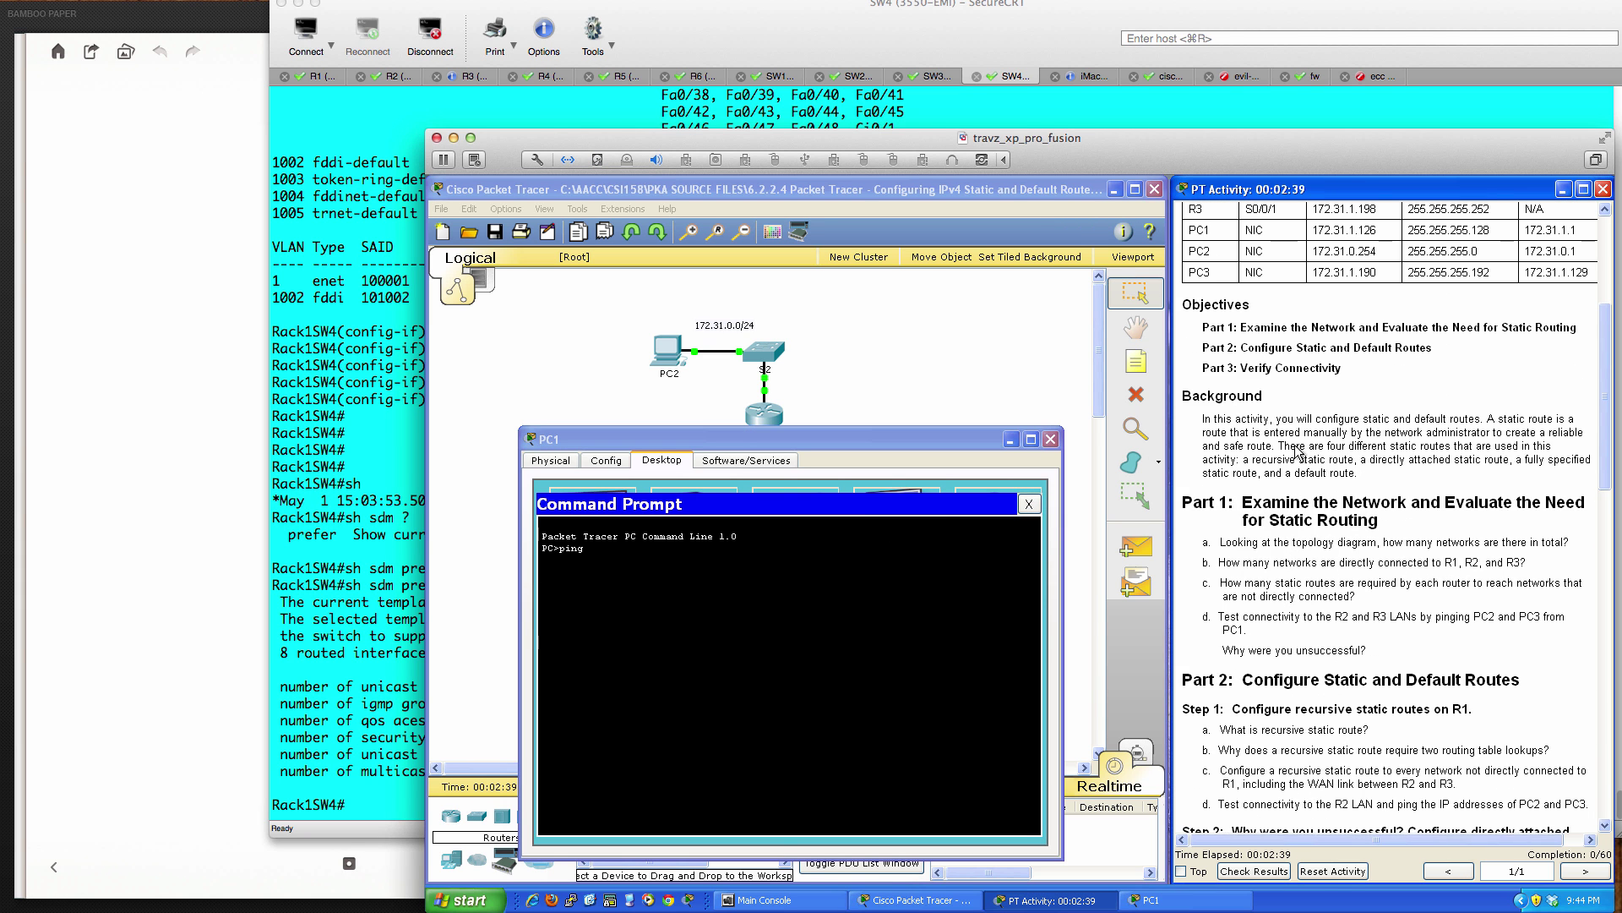
{"action": "left_click", "coordinate": [881, 623]}
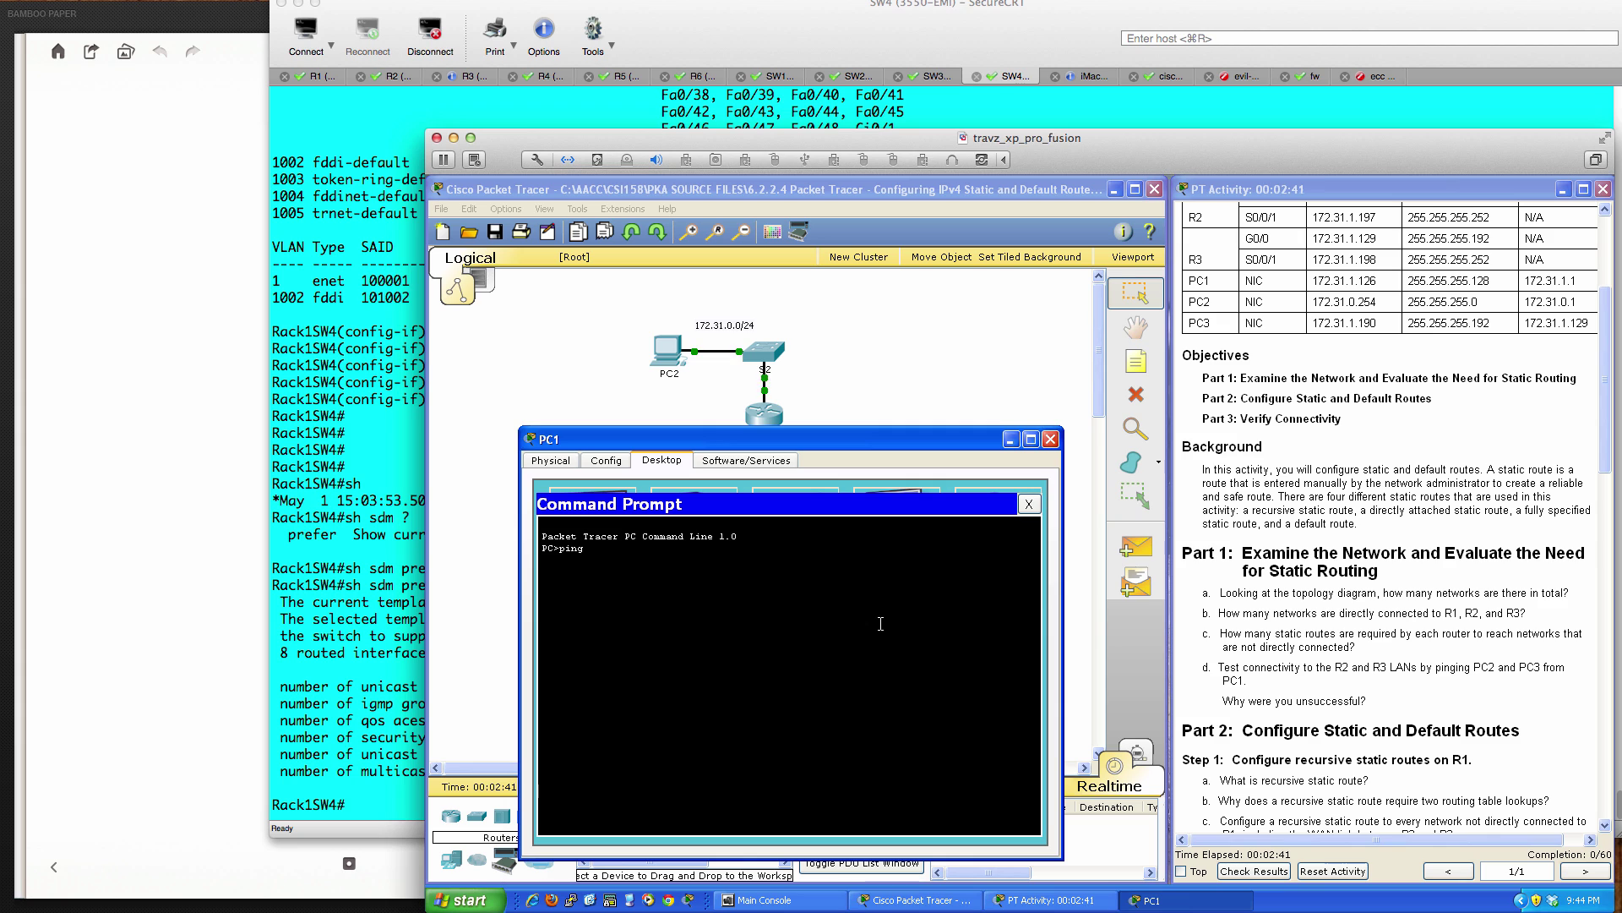
{"action": "type", "text": "172.31.0.254"}
{"action": "key", "text": "Return"}
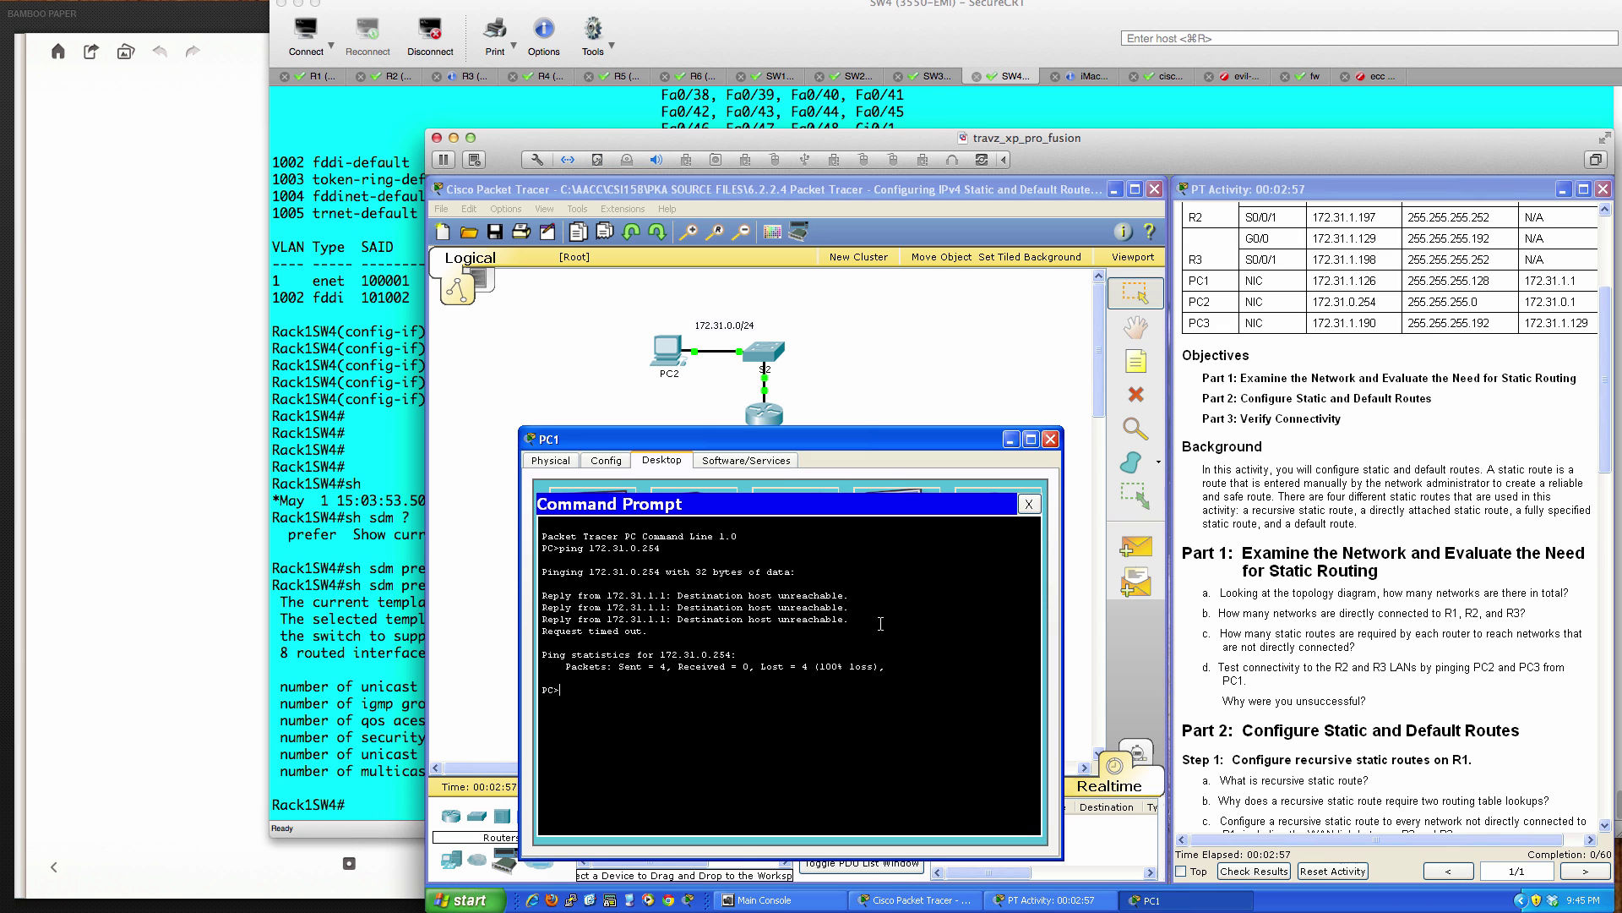
- Ping PC3 at 172.31.1.190 from PC1 to test the R3 LAN, and close PC1's window
{"action": "key", "text": "Up"}
{"action": "key", "text": "BackSpace"}
{"action": "key", "text": "BackSpace"}
{"action": "key", "text": "BackSpace"}
{"action": "key", "text": "BackSpace"}
{"action": "key", "text": "BackSpace"}
{"action": "type", "text": "1.190"}
{"action": "key", "text": "Return"}
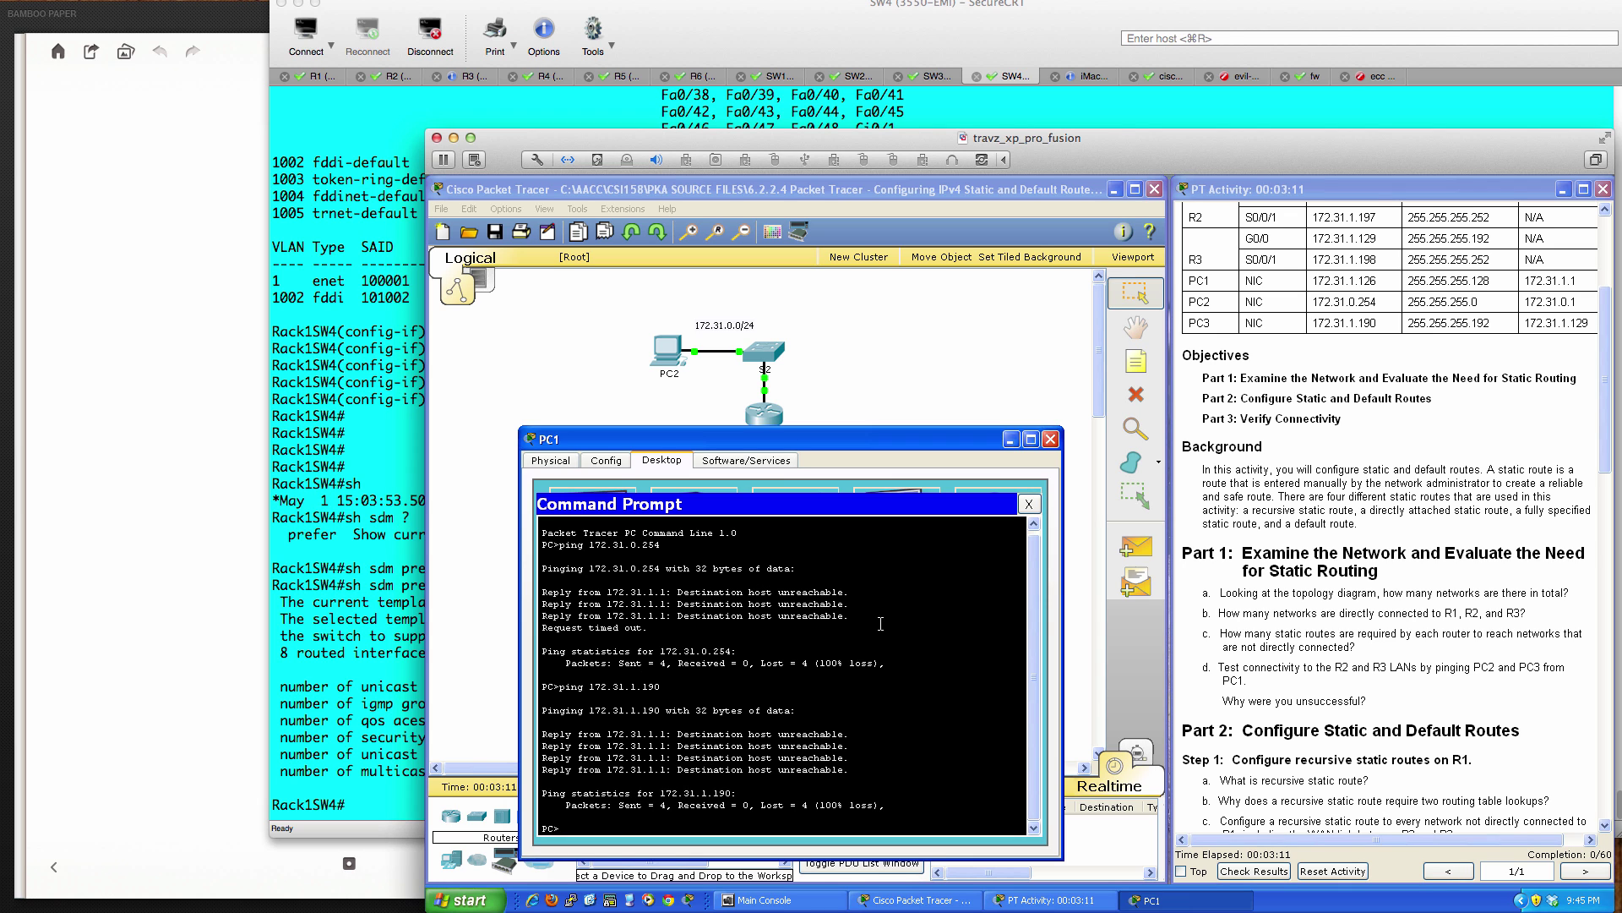
{"action": "left_click", "coordinate": [1028, 503]}
{"action": "left_click", "coordinate": [1050, 439]}
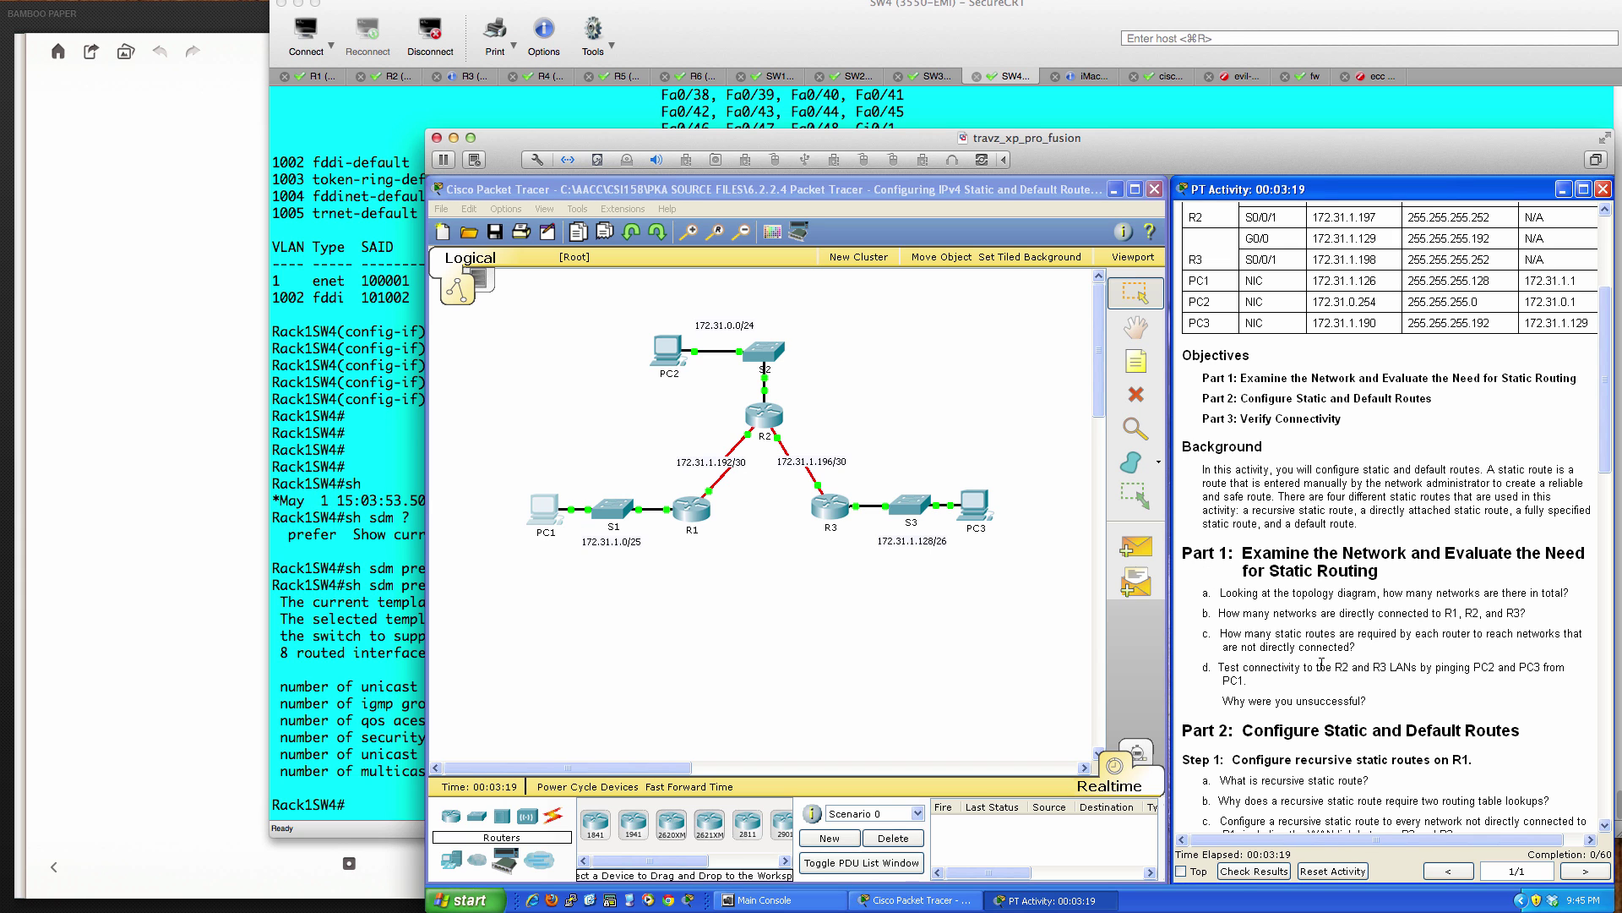
- Open router R1's command-line interface and enter privileged EXEC mode
{"action": "scroll", "coordinate": [1322, 665], "scroll_direction": "down", "scroll_amount": 3}
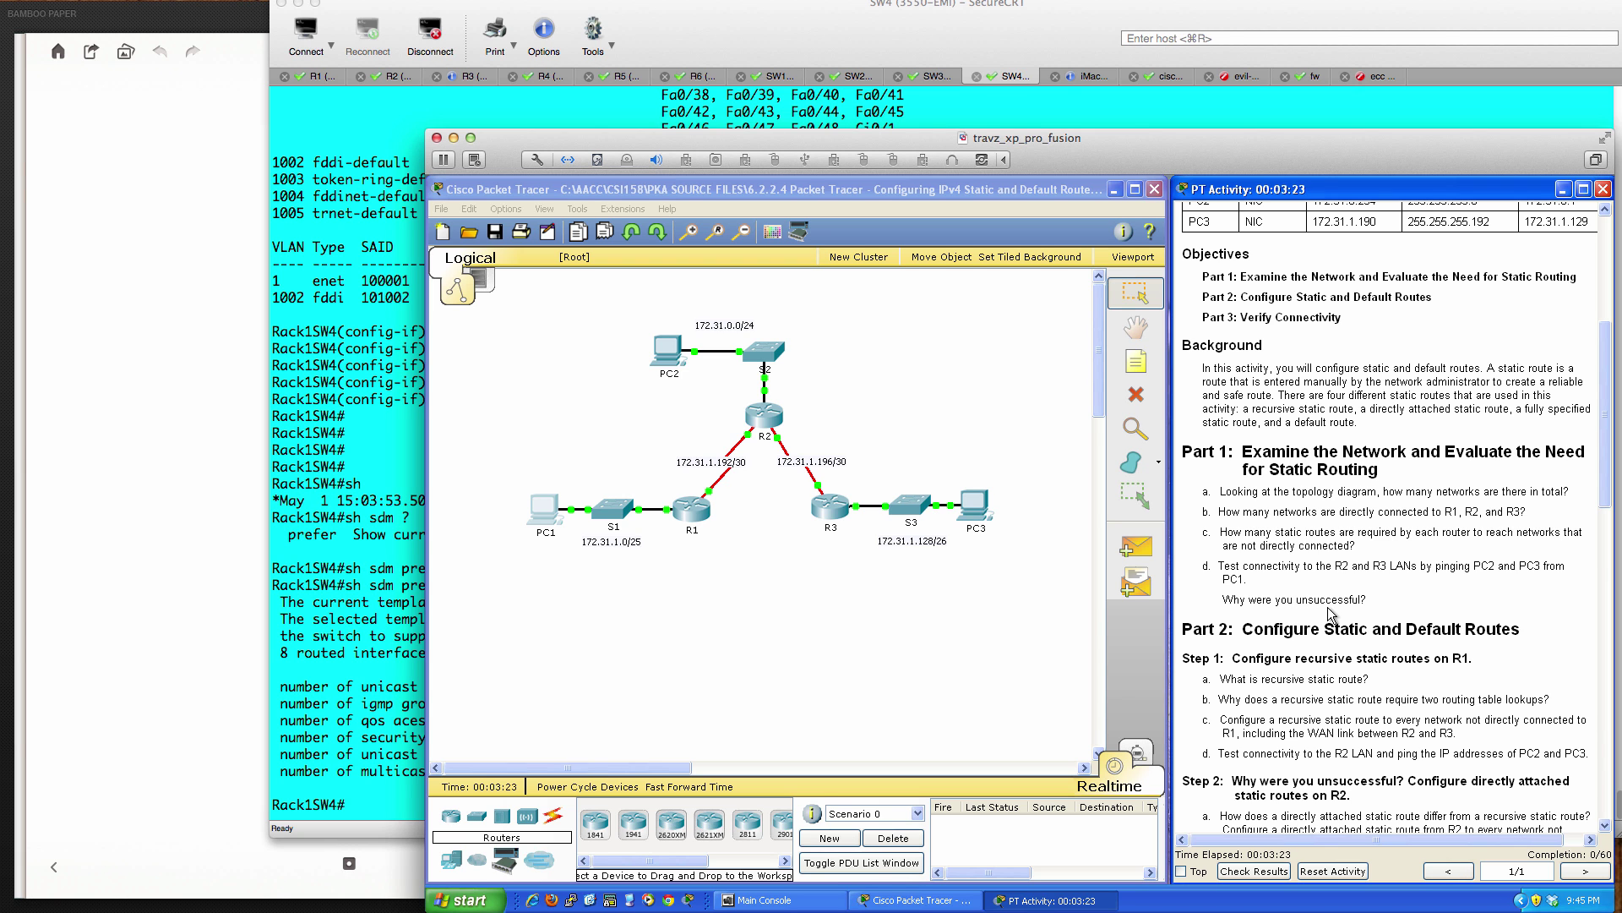
{"action": "scroll", "coordinate": [1331, 613], "scroll_direction": "down", "scroll_amount": 3}
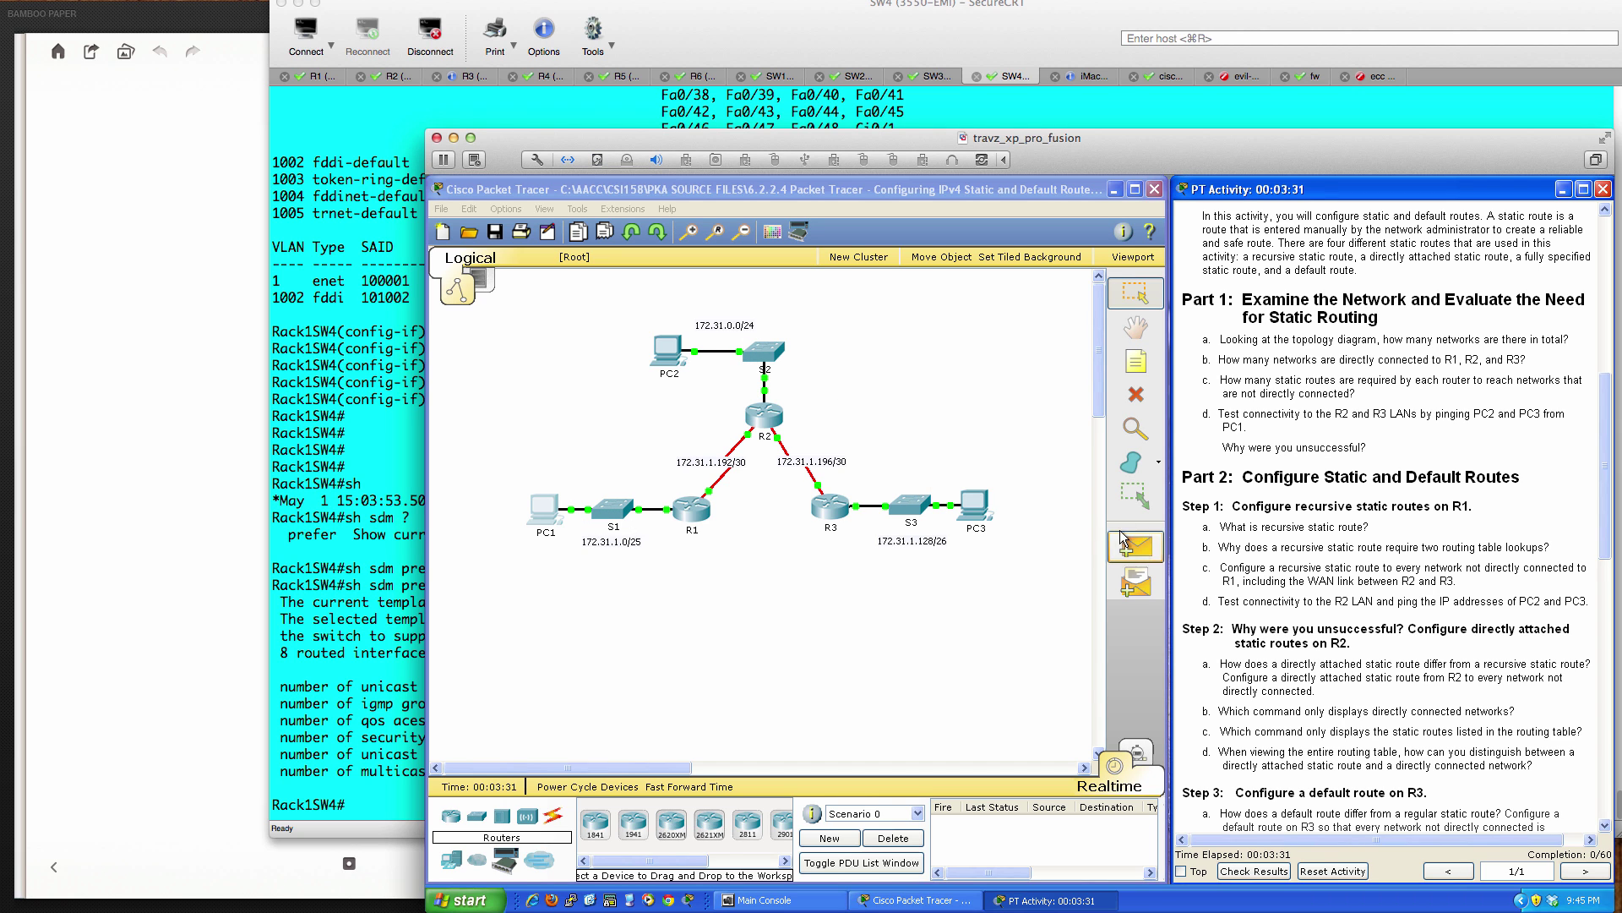
{"action": "scroll", "coordinate": [1276, 562], "scroll_direction": "down", "scroll_amount": 3}
{"action": "scroll", "coordinate": [1276, 562], "scroll_direction": "down", "scroll_amount": 4}
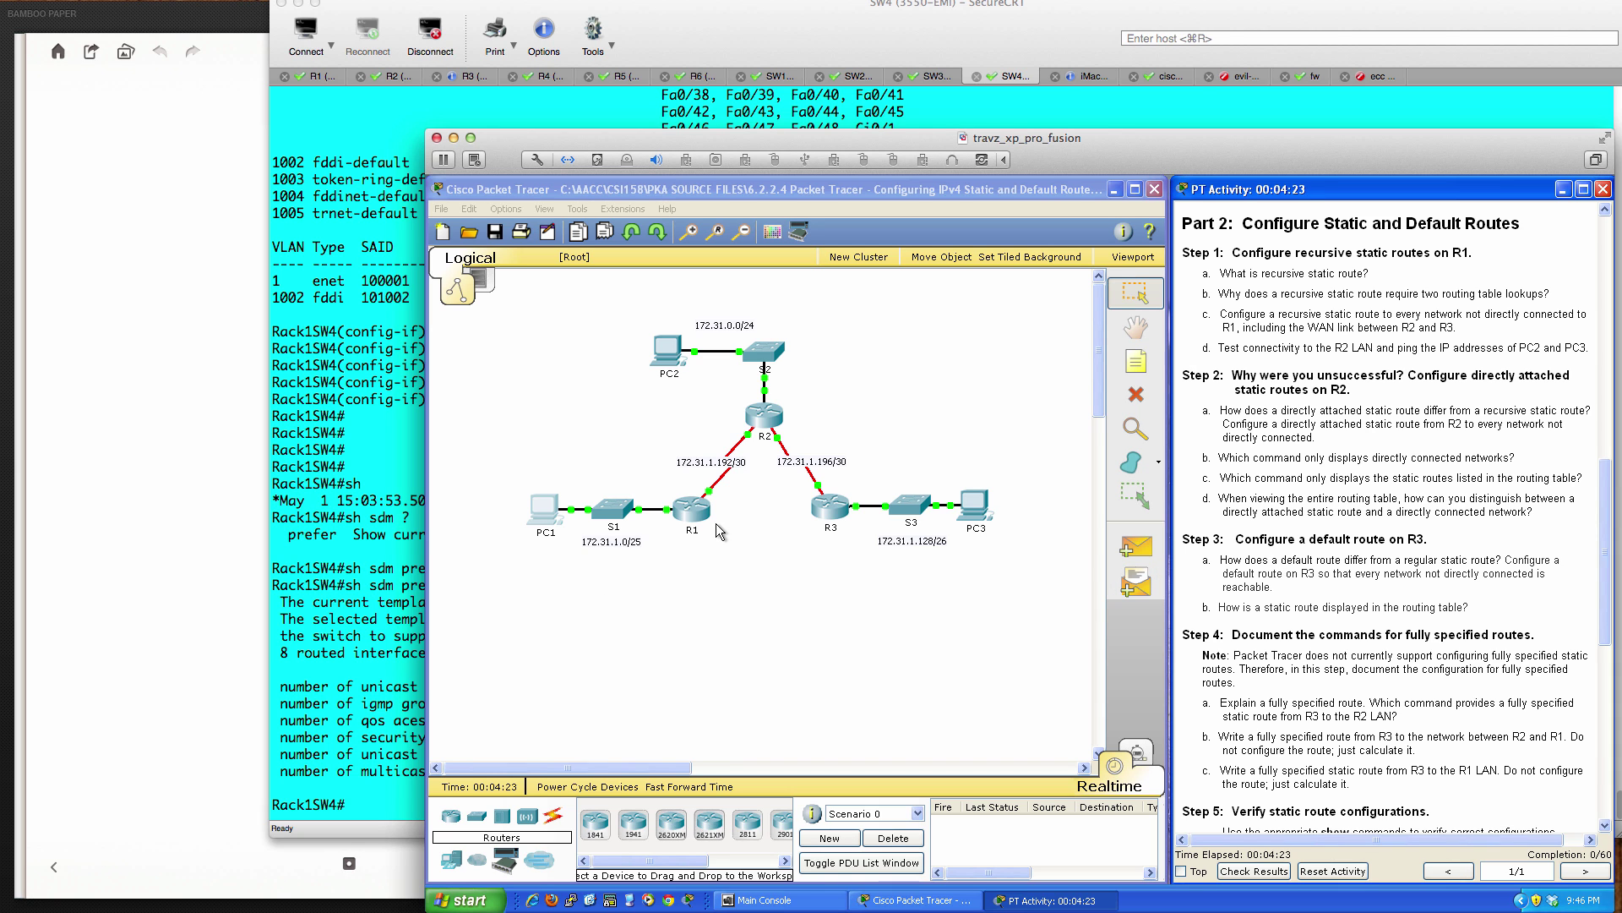
{"action": "left_click", "coordinate": [688, 509]}
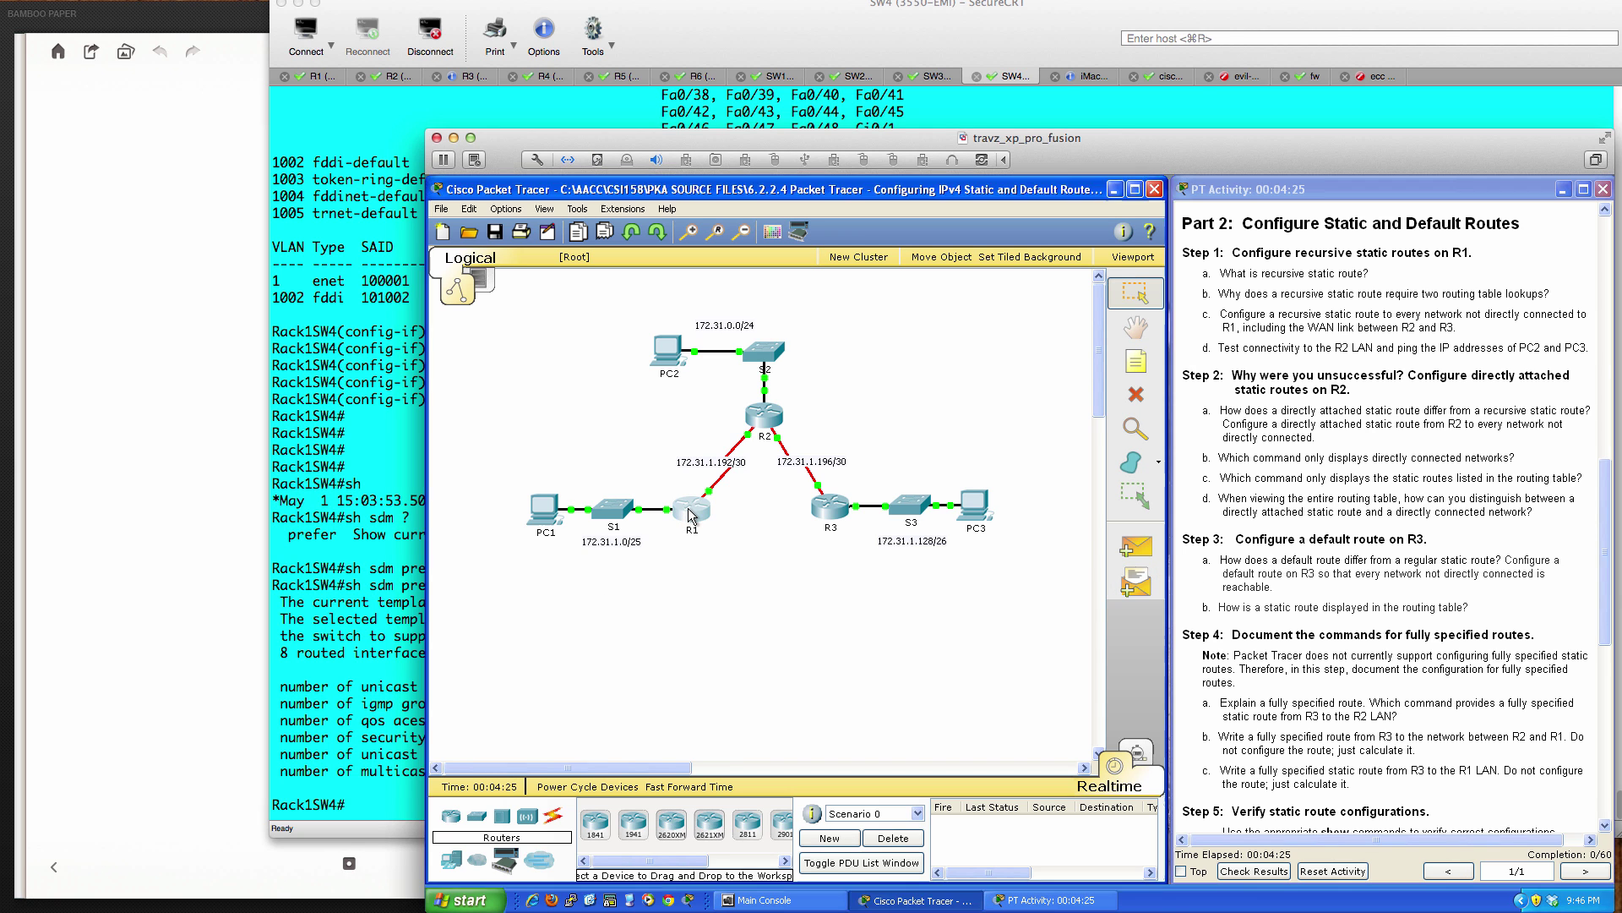
{"action": "left_click_drag", "start_coordinate": [938, 342], "coordinate": [727, 486]}
{"action": "left_click", "coordinate": [656, 474]}
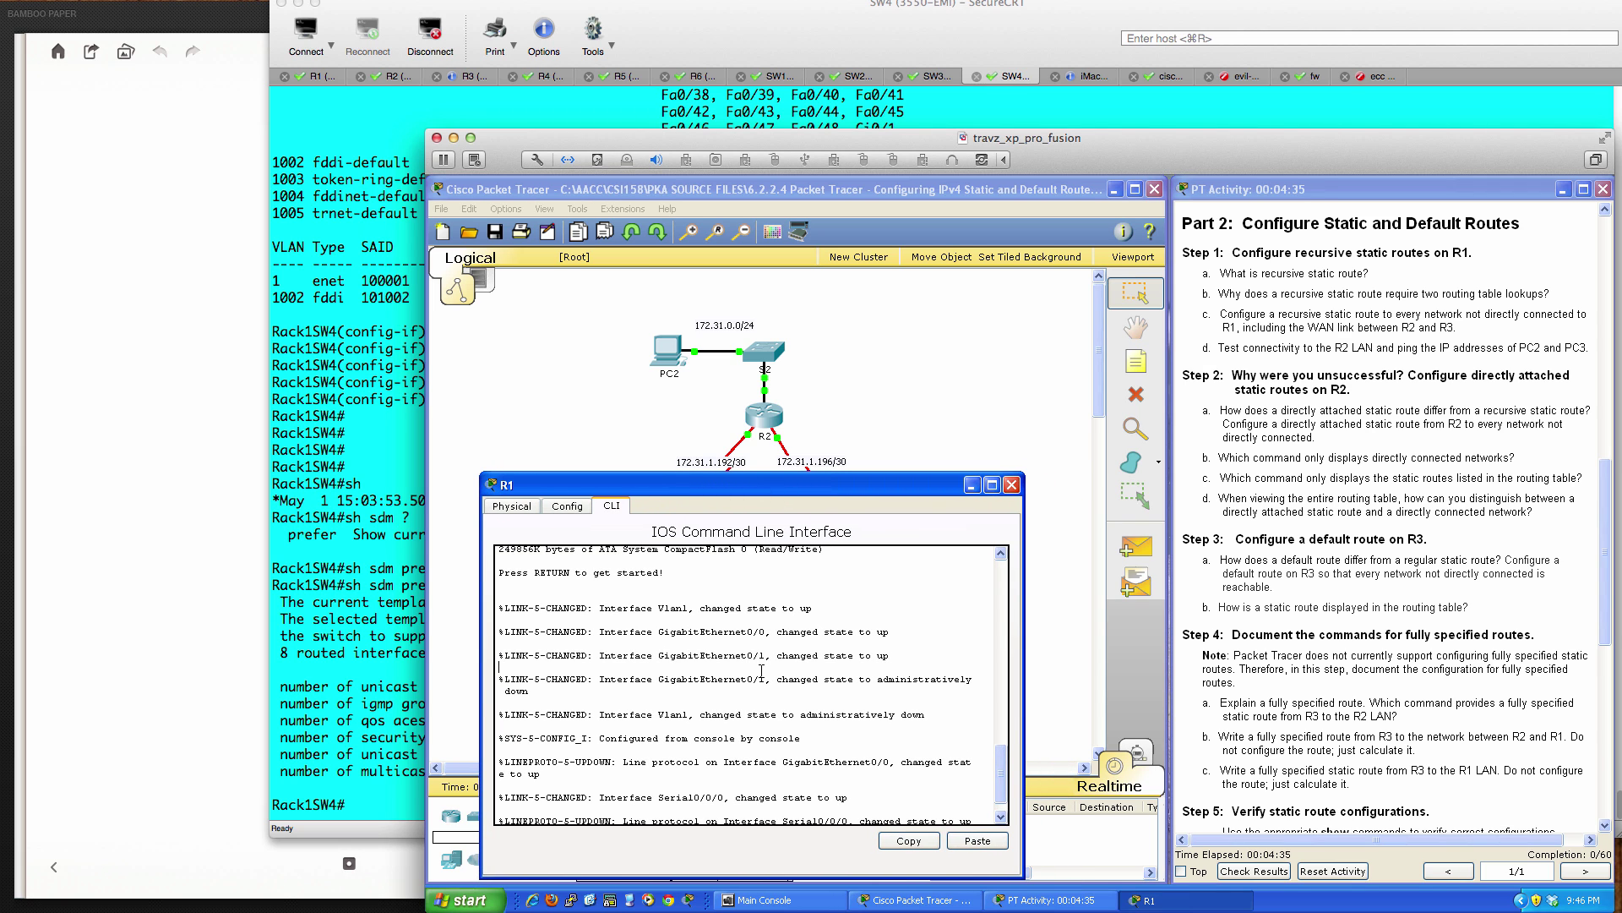
{"action": "key", "text": "Return"}
{"action": "key", "text": "Return"}
{"action": "key", "text": "Return"}
{"action": "key", "text": "Return"}
{"action": "key", "text": "Return"}
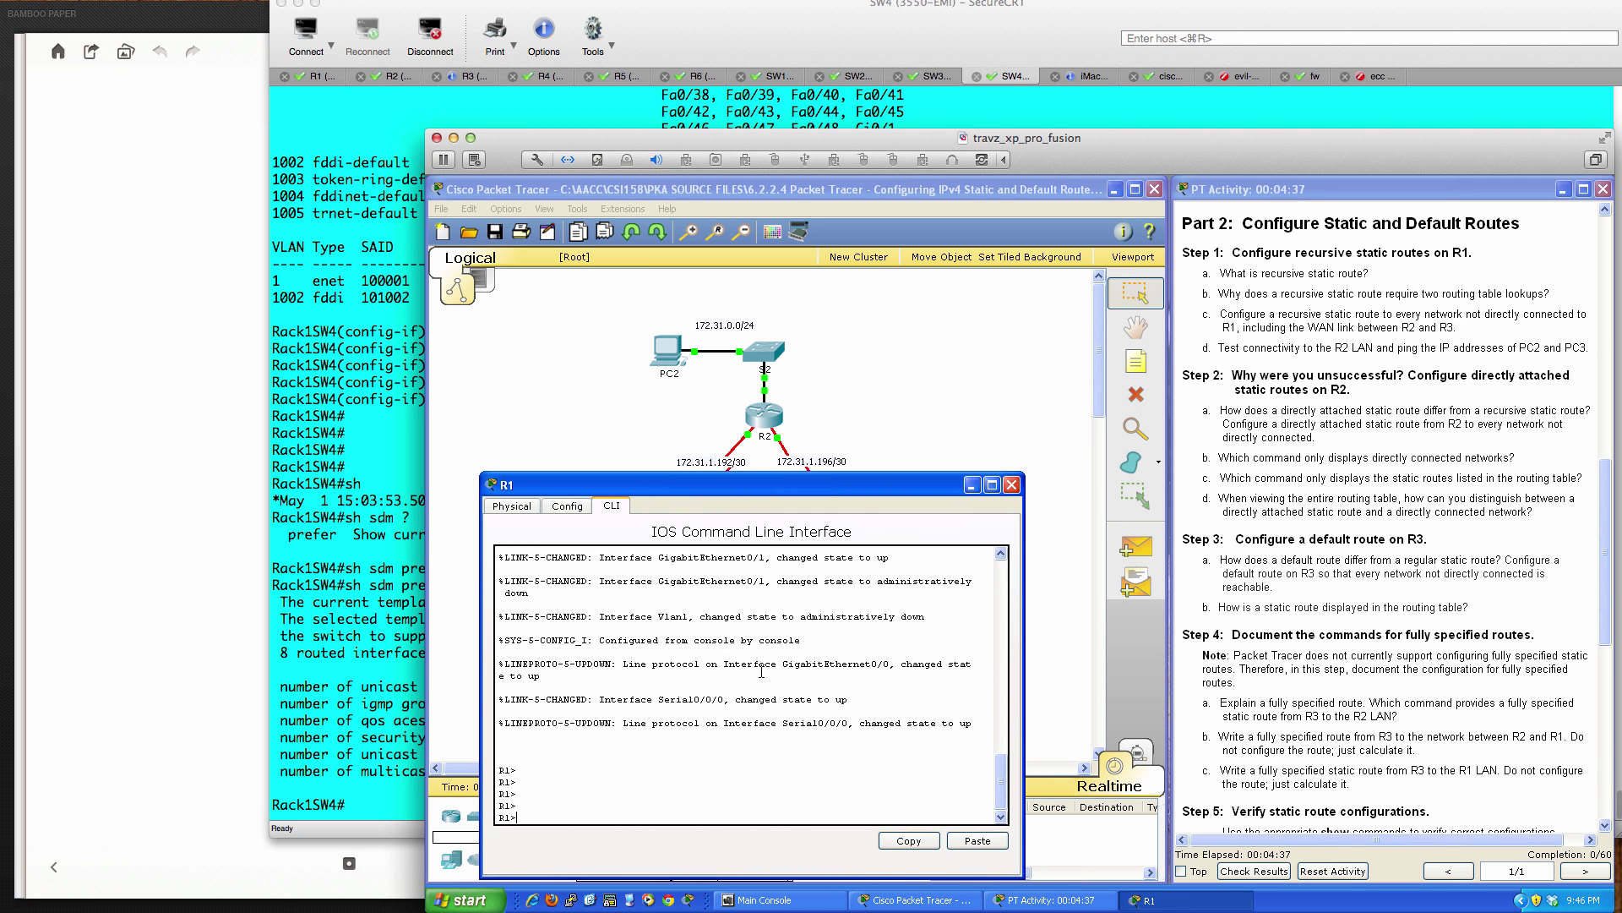
{"action": "type", "text": "en"}
{"action": "key", "text": "Return"}
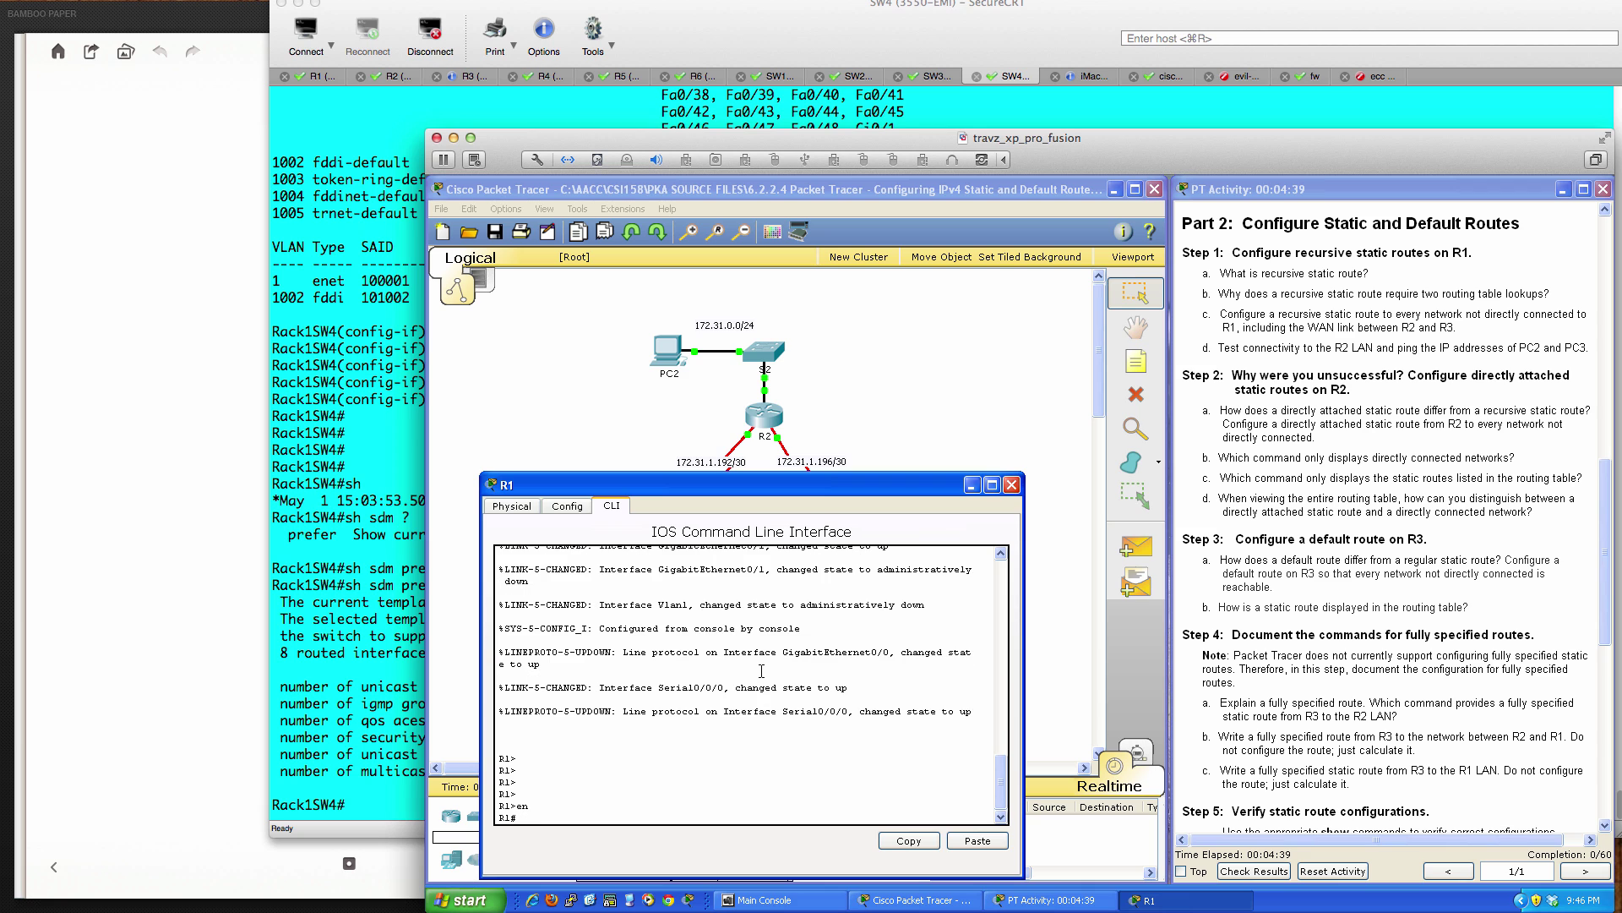
- Enter global configuration mode on R1 from the terminal
{"action": "key", "text": "Return"}
{"action": "key", "text": "Return"}
{"action": "type", "text": "conf t"}
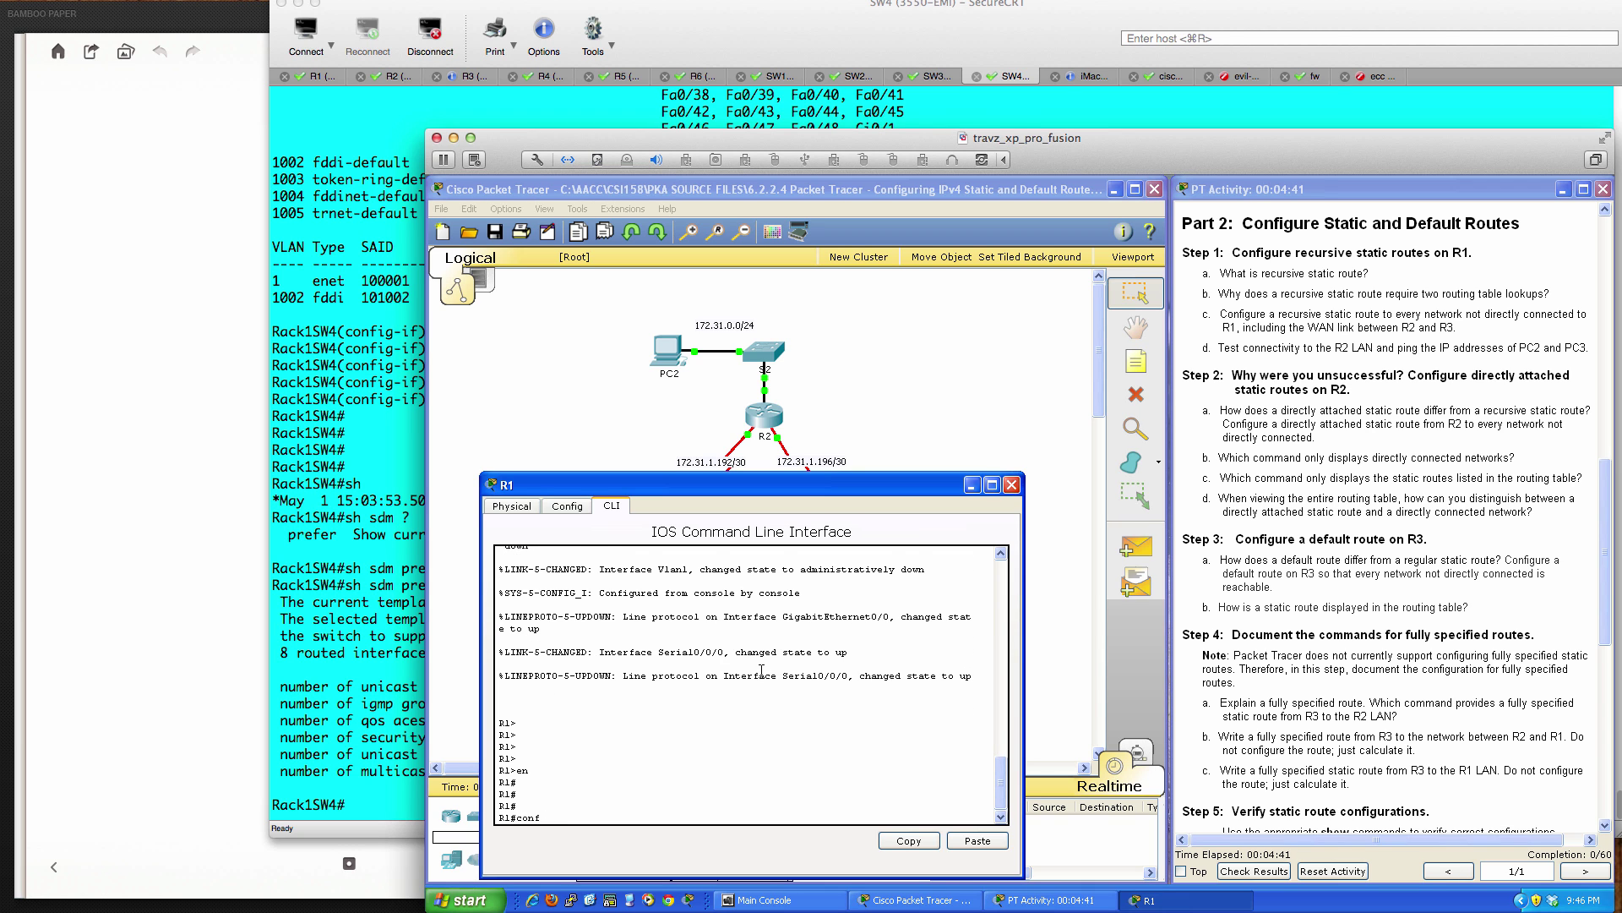
{"action": "key", "text": "Return"}
{"action": "key", "text": "Return"}
{"action": "key", "text": "Return"}
{"action": "key", "text": "Return"}
{"action": "key", "text": "Return"}
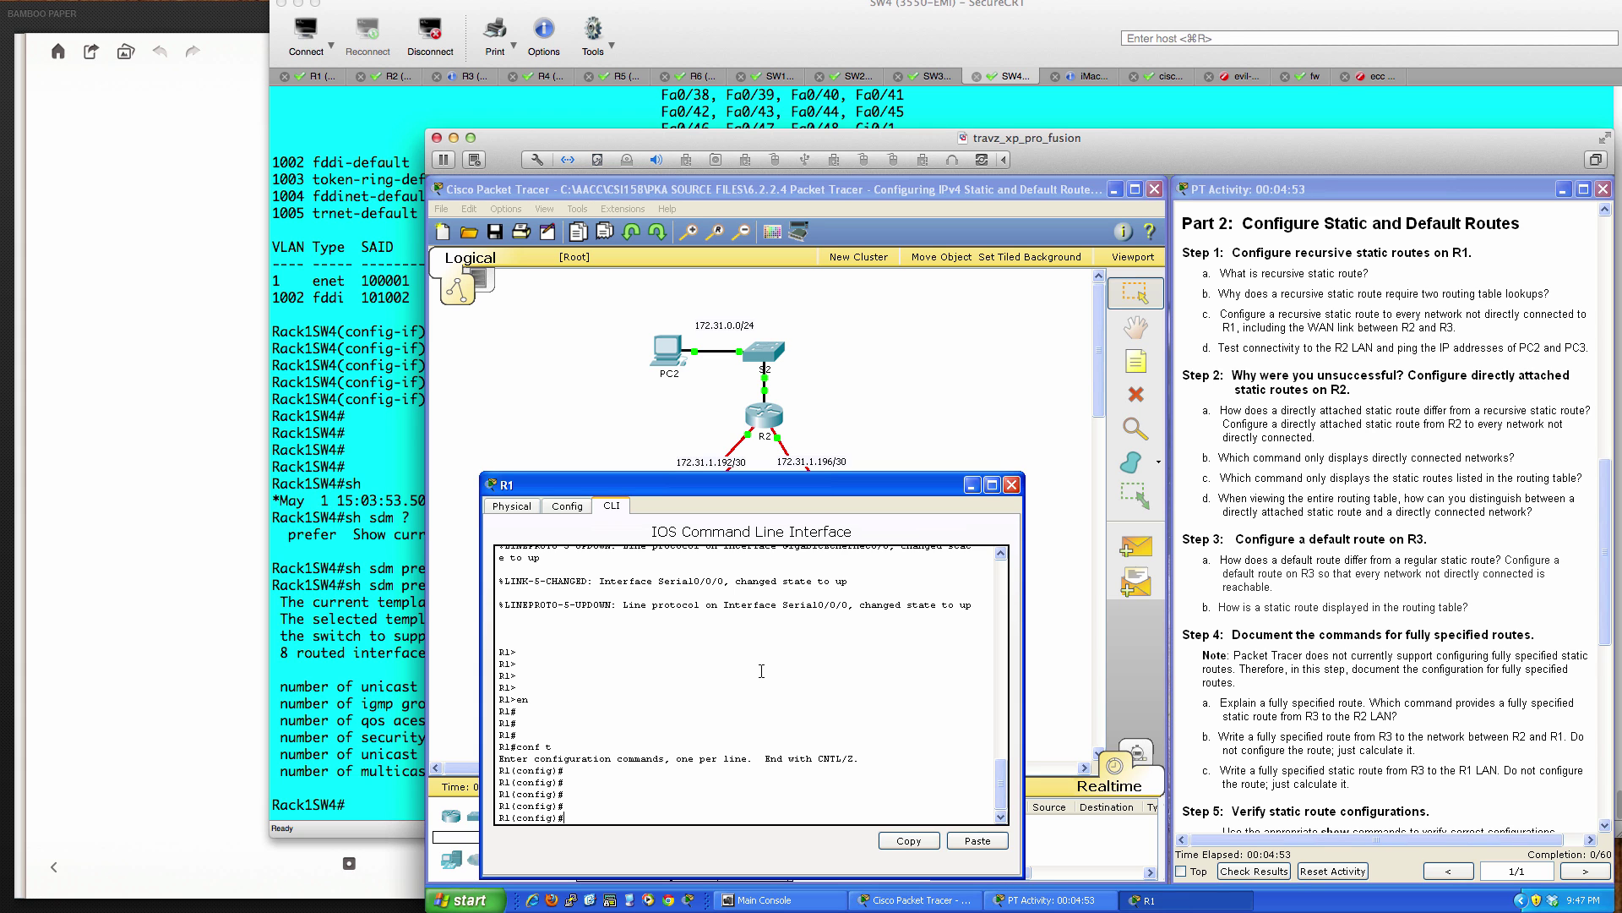
- Configure a recursive static route on R1 to 172.31.0.0 255.255.255.0 with next hop 172.31.1.193
{"action": "left_click_drag", "start_coordinate": [736, 484], "coordinate": [1221, 409]}
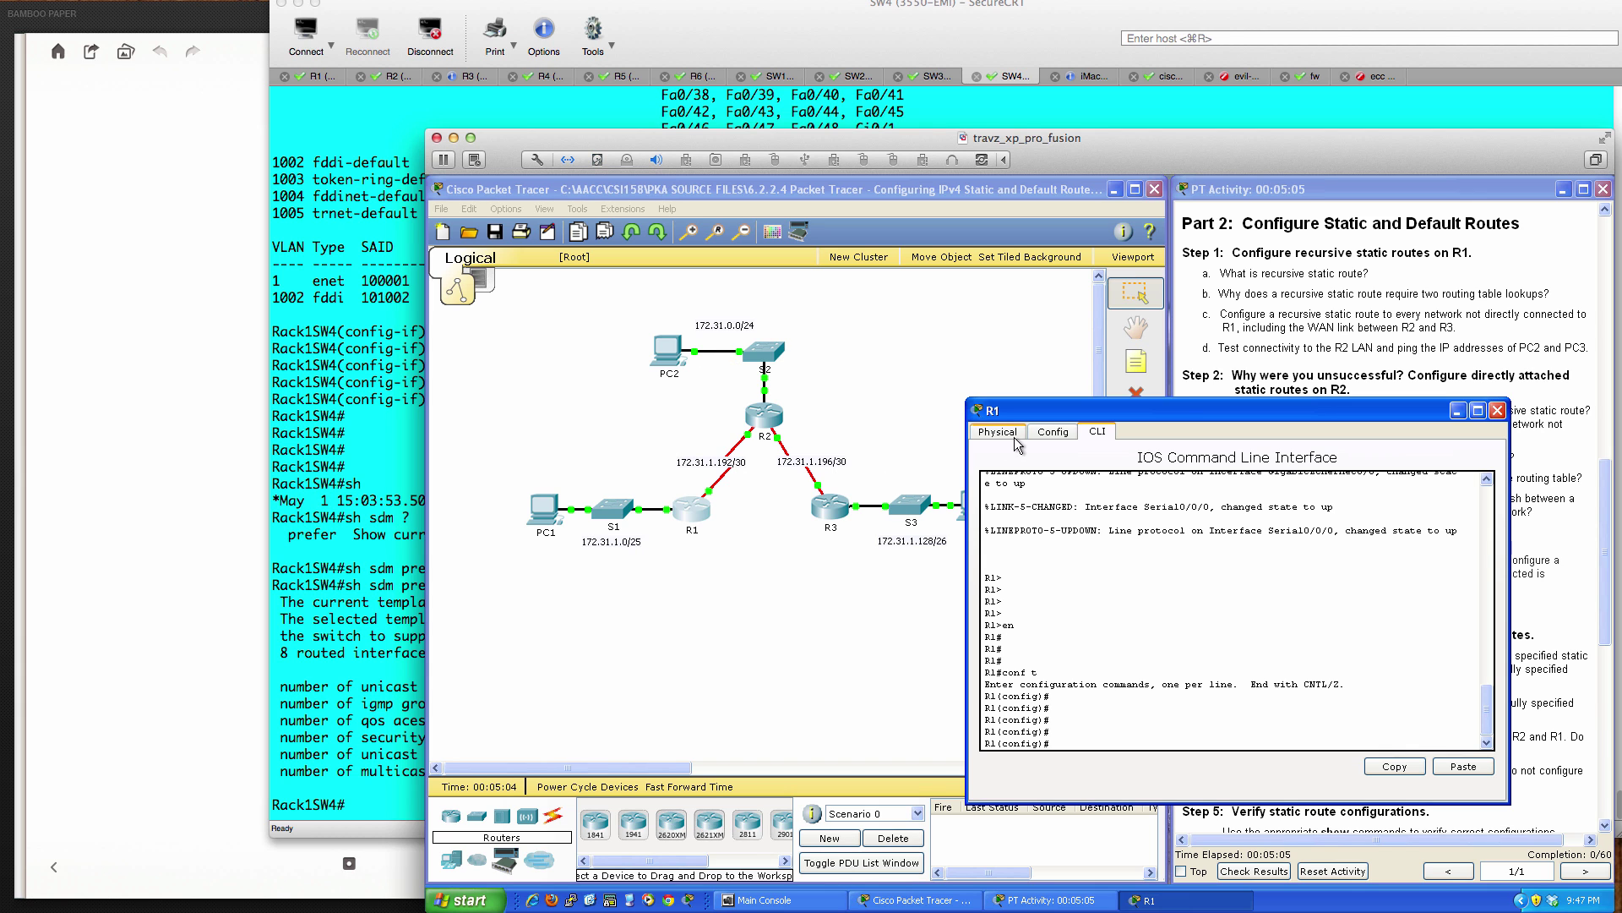
{"action": "left_click_drag", "start_coordinate": [1050, 410], "coordinate": [610, 481]}
{"action": "type", "text": "route"}
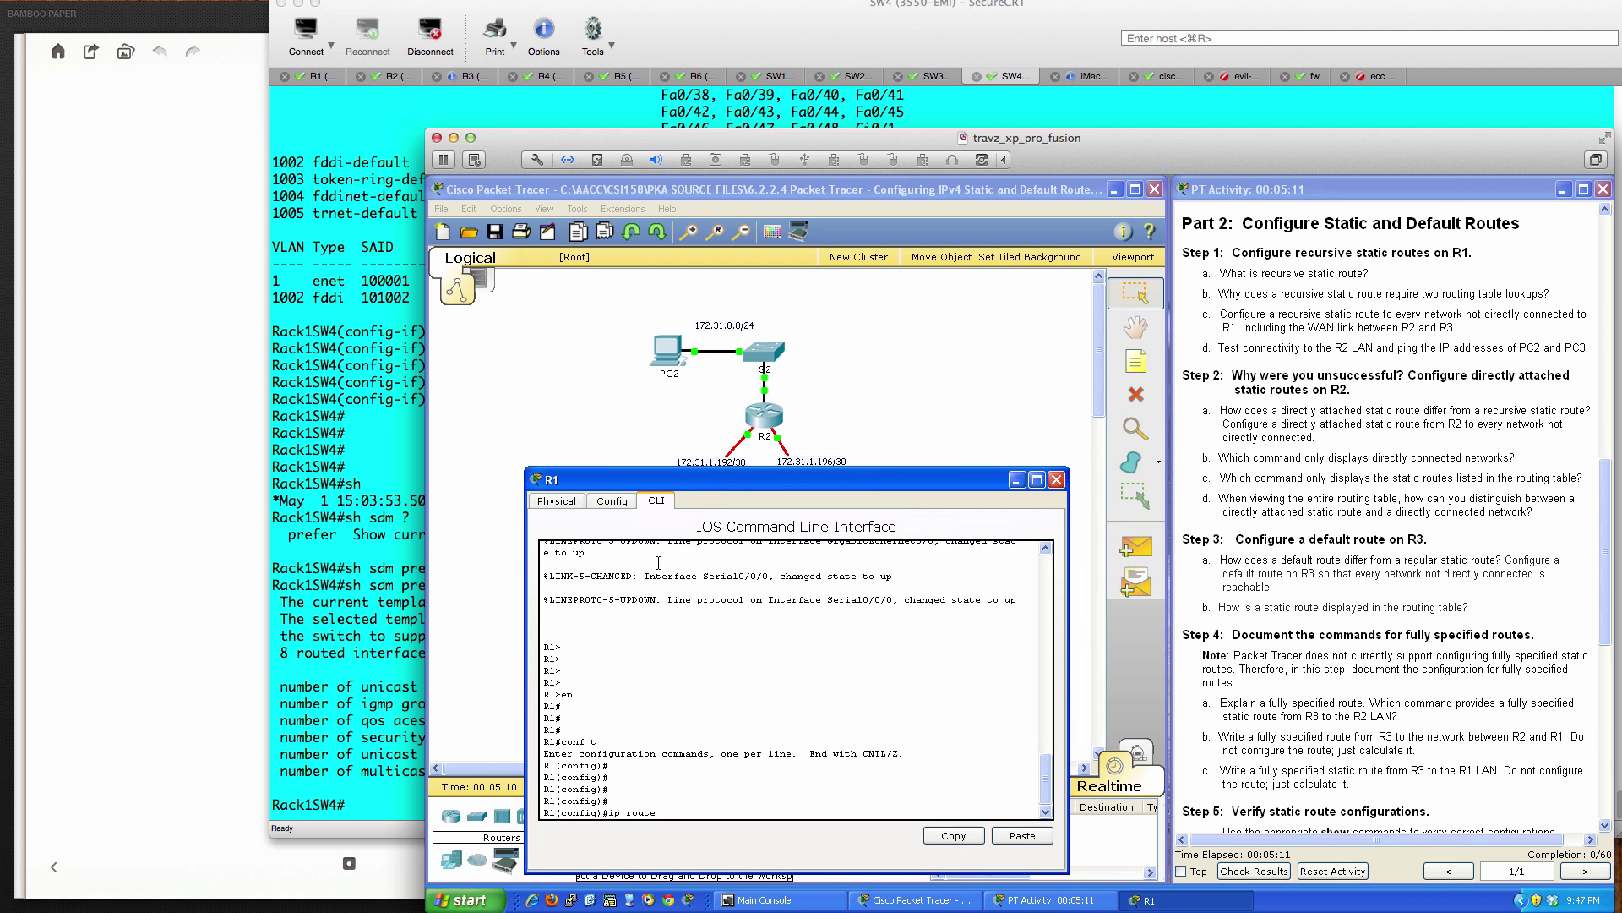
{"action": "type", "text": " 172.31.0.0 255.255.255.0"}
{"action": "scroll", "coordinate": [1293, 538], "scroll_direction": "up", "scroll_amount": 5}
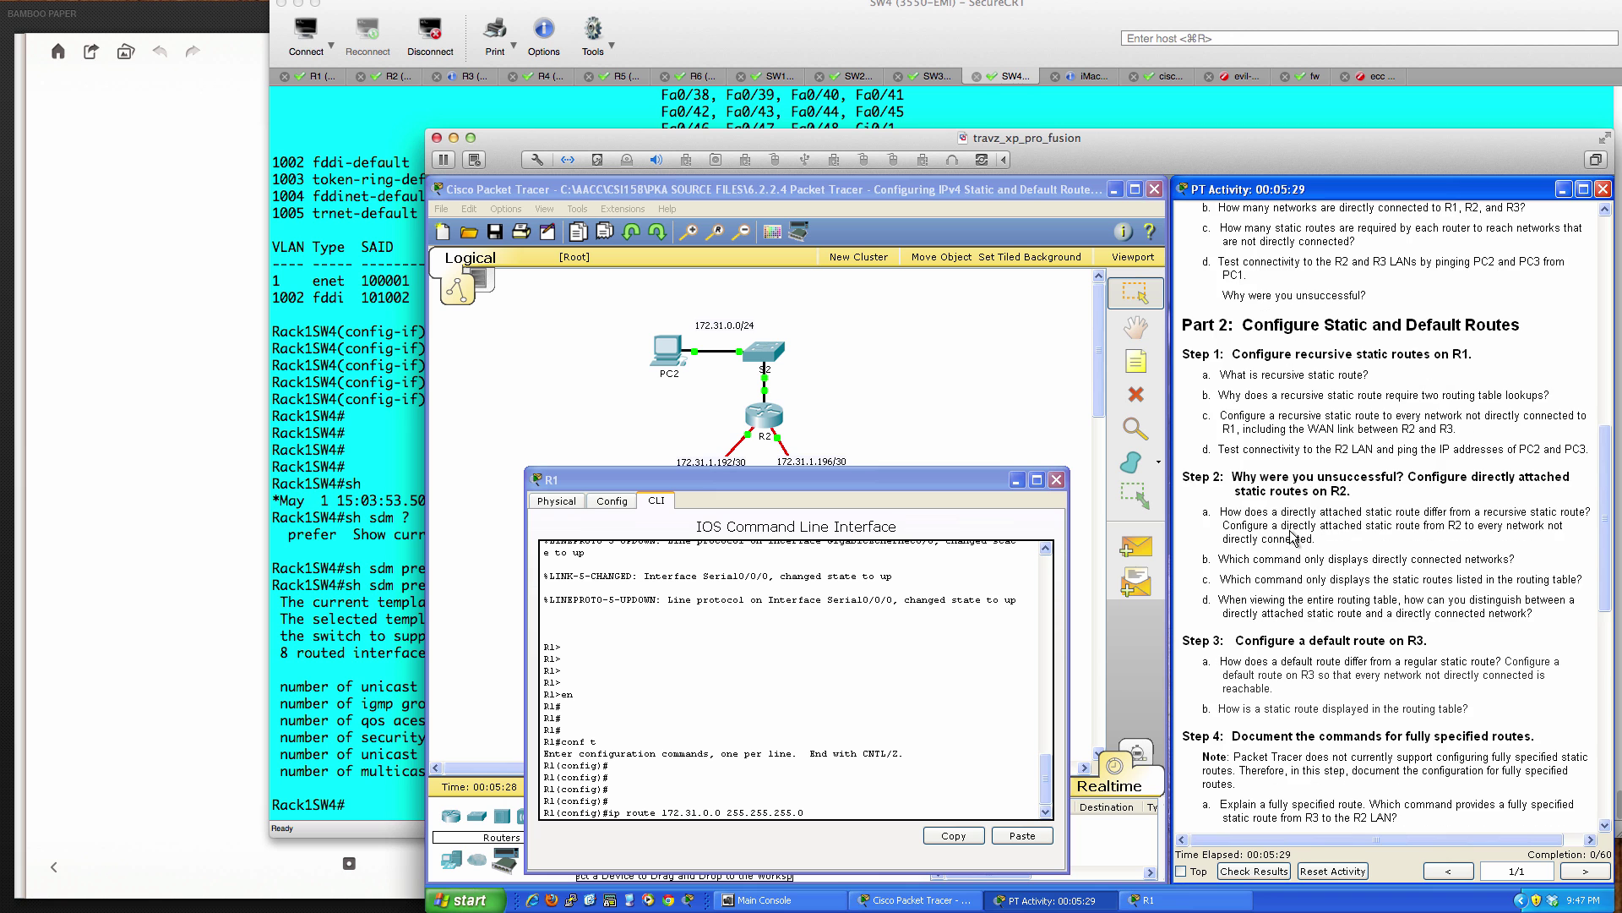
{"action": "scroll", "coordinate": [1293, 538], "scroll_direction": "up", "scroll_amount": 8}
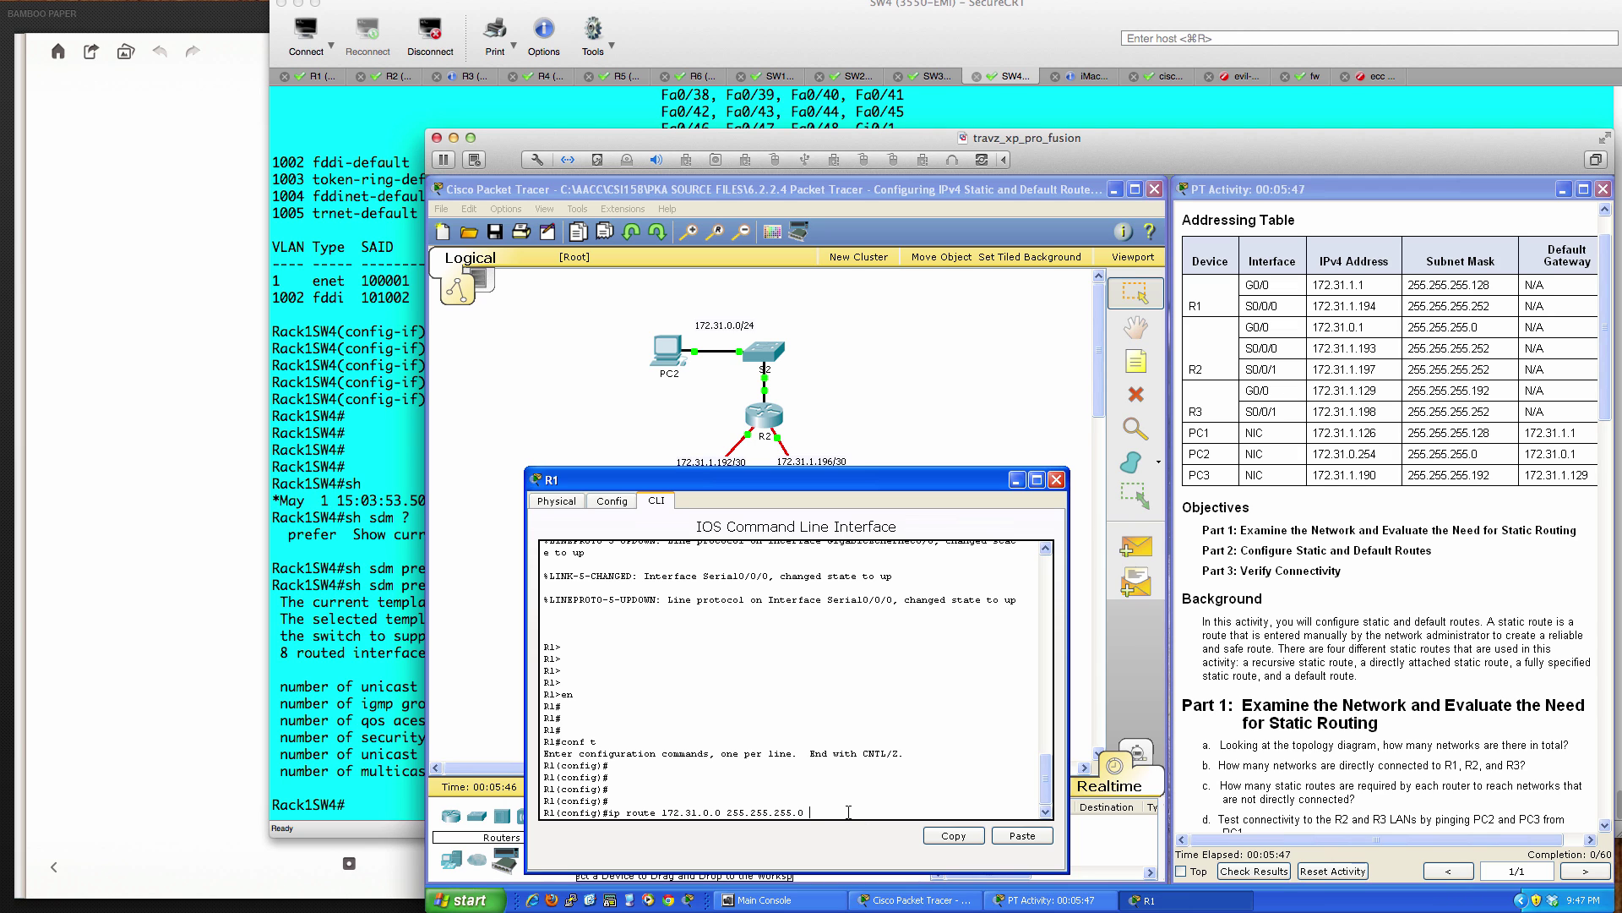
{"action": "type", "text": "172.31.1.193 ?"}
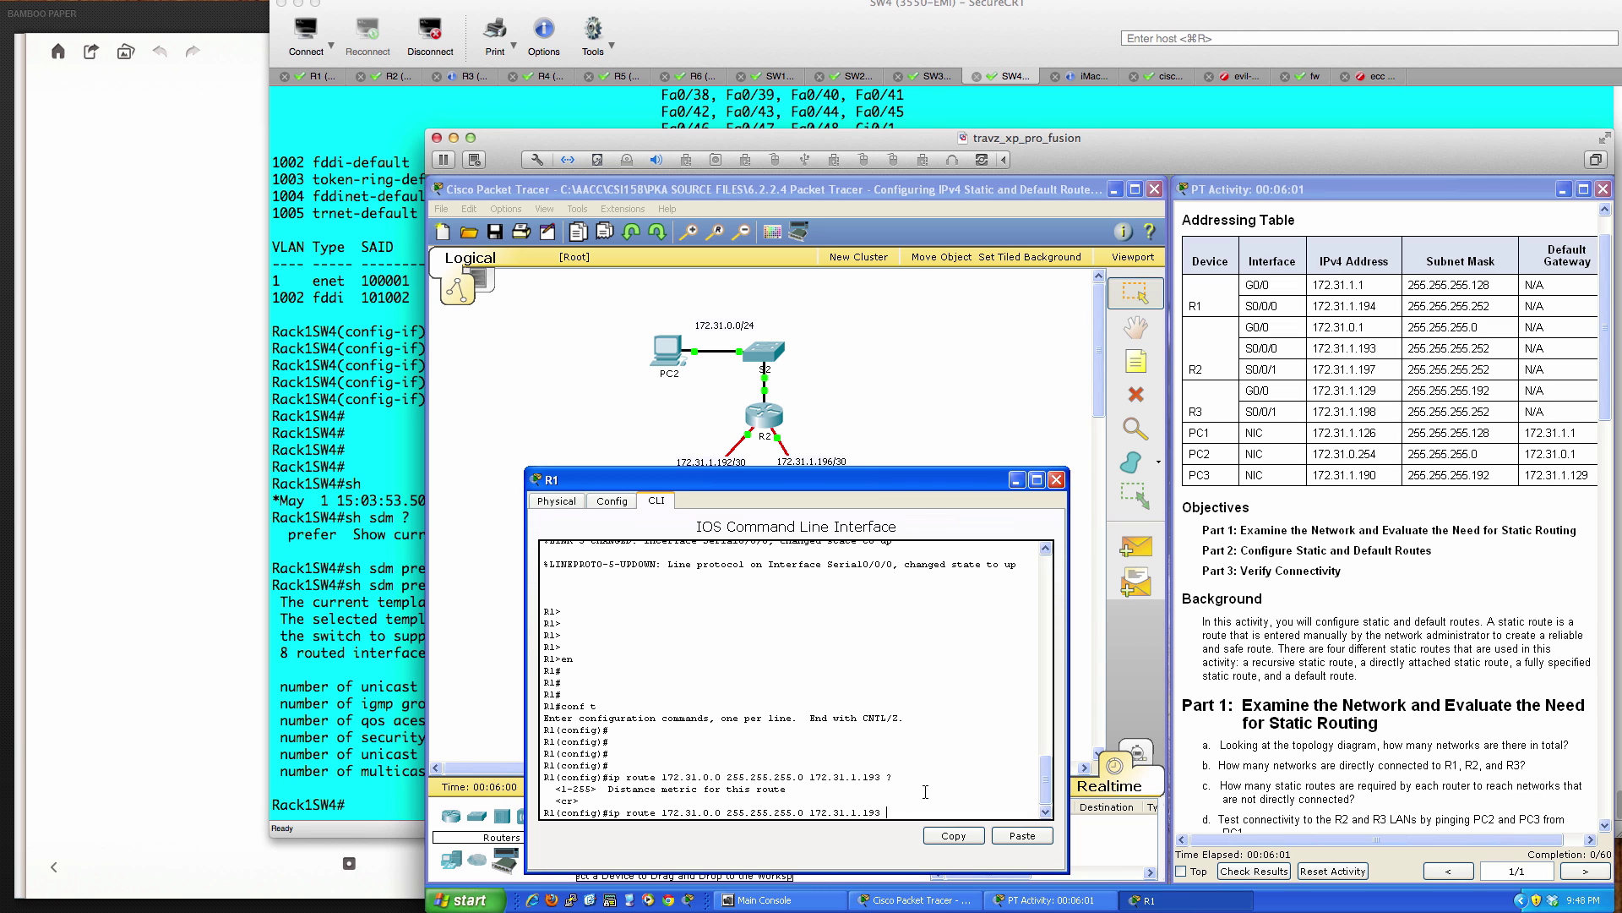
{"action": "key", "text": "Return"}
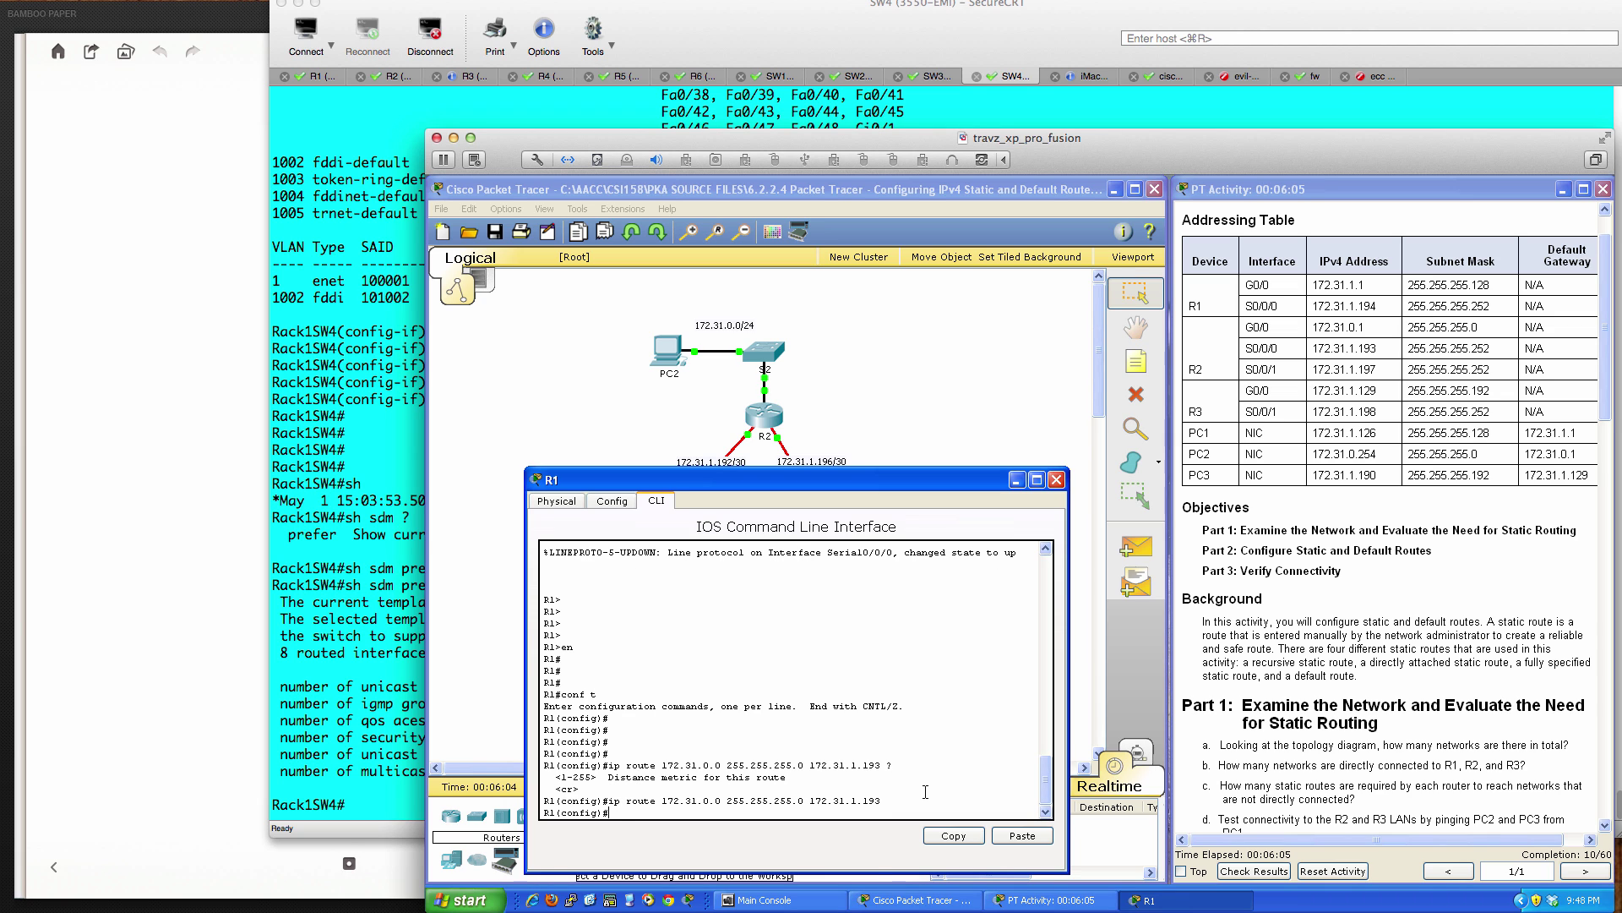
{"action": "key", "text": "Return"}
{"action": "key", "text": "Return"}
{"action": "key", "text": "Return"}
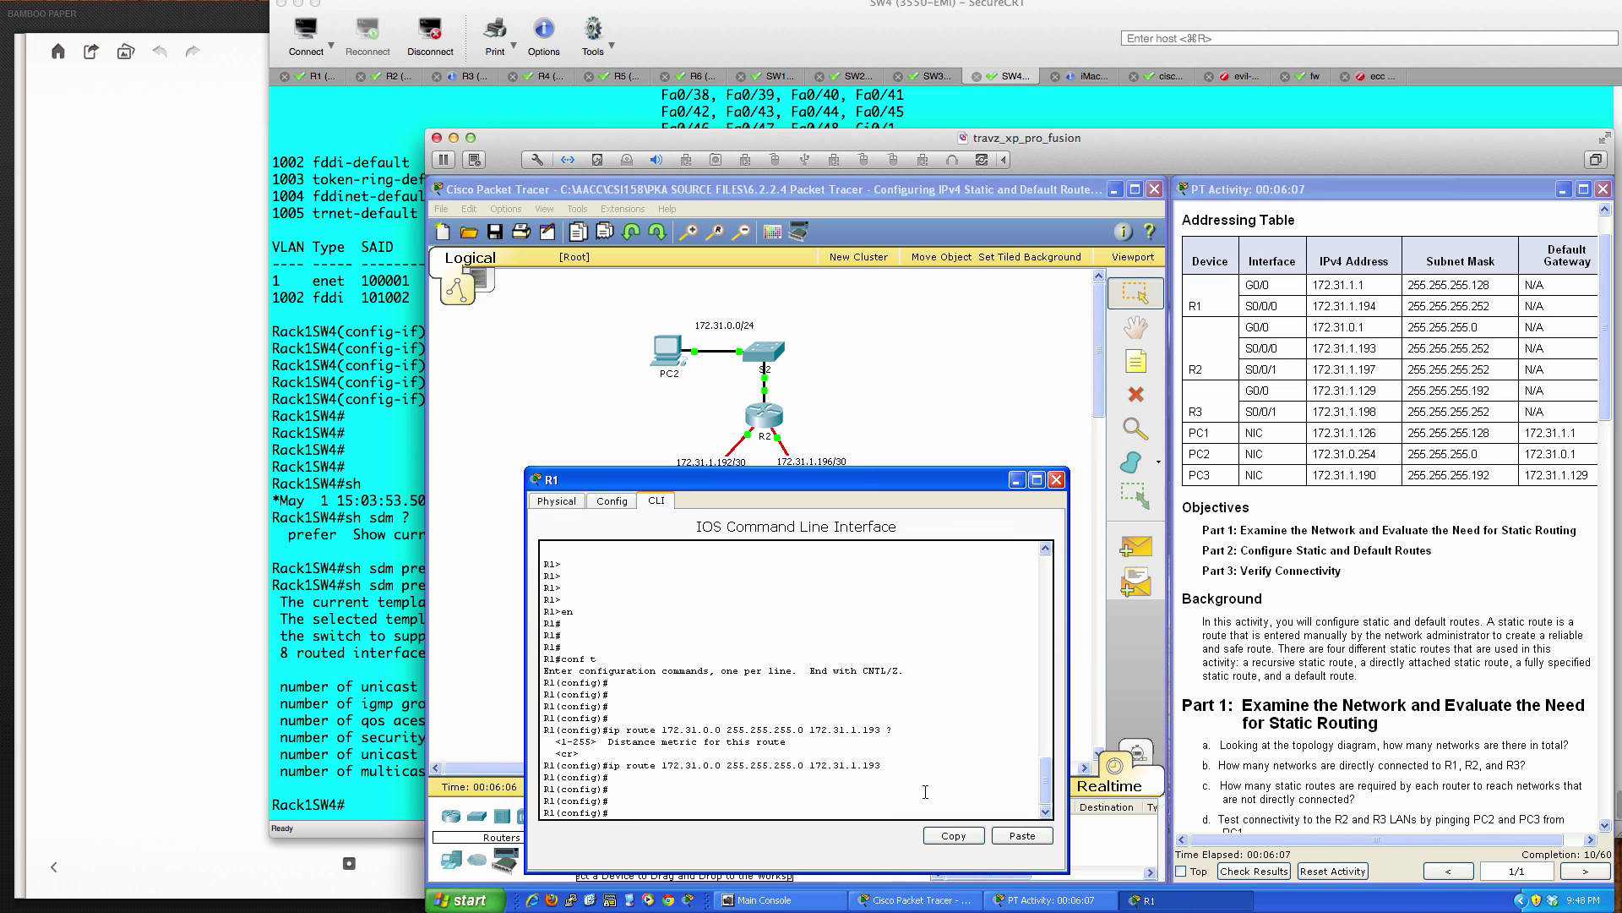
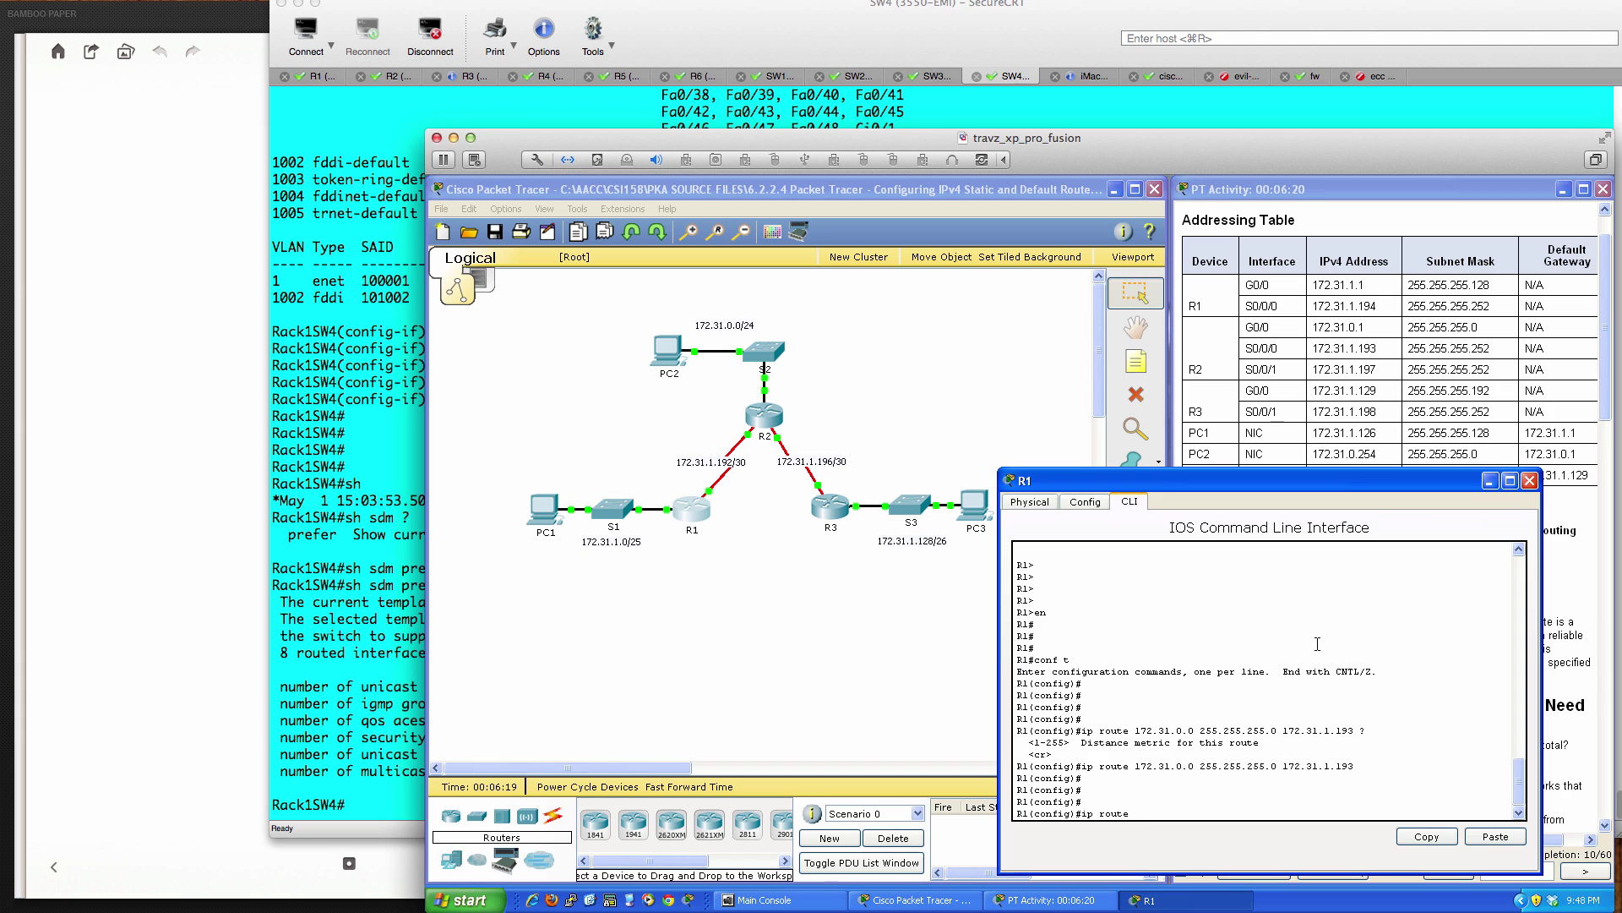
- Add a recursive static route on R1 to the R3 LAN, 172.31.1.128 255.255.255.192, with next hop 172.31.1.193
{"action": "type", "text": "72.31.1.128 255.255.255"}
{"action": "type", "text": "92"}
{"action": "type", "text": "172."}
{"action": "type", "text": "31.1.193"}
{"action": "key", "text": "Return"}
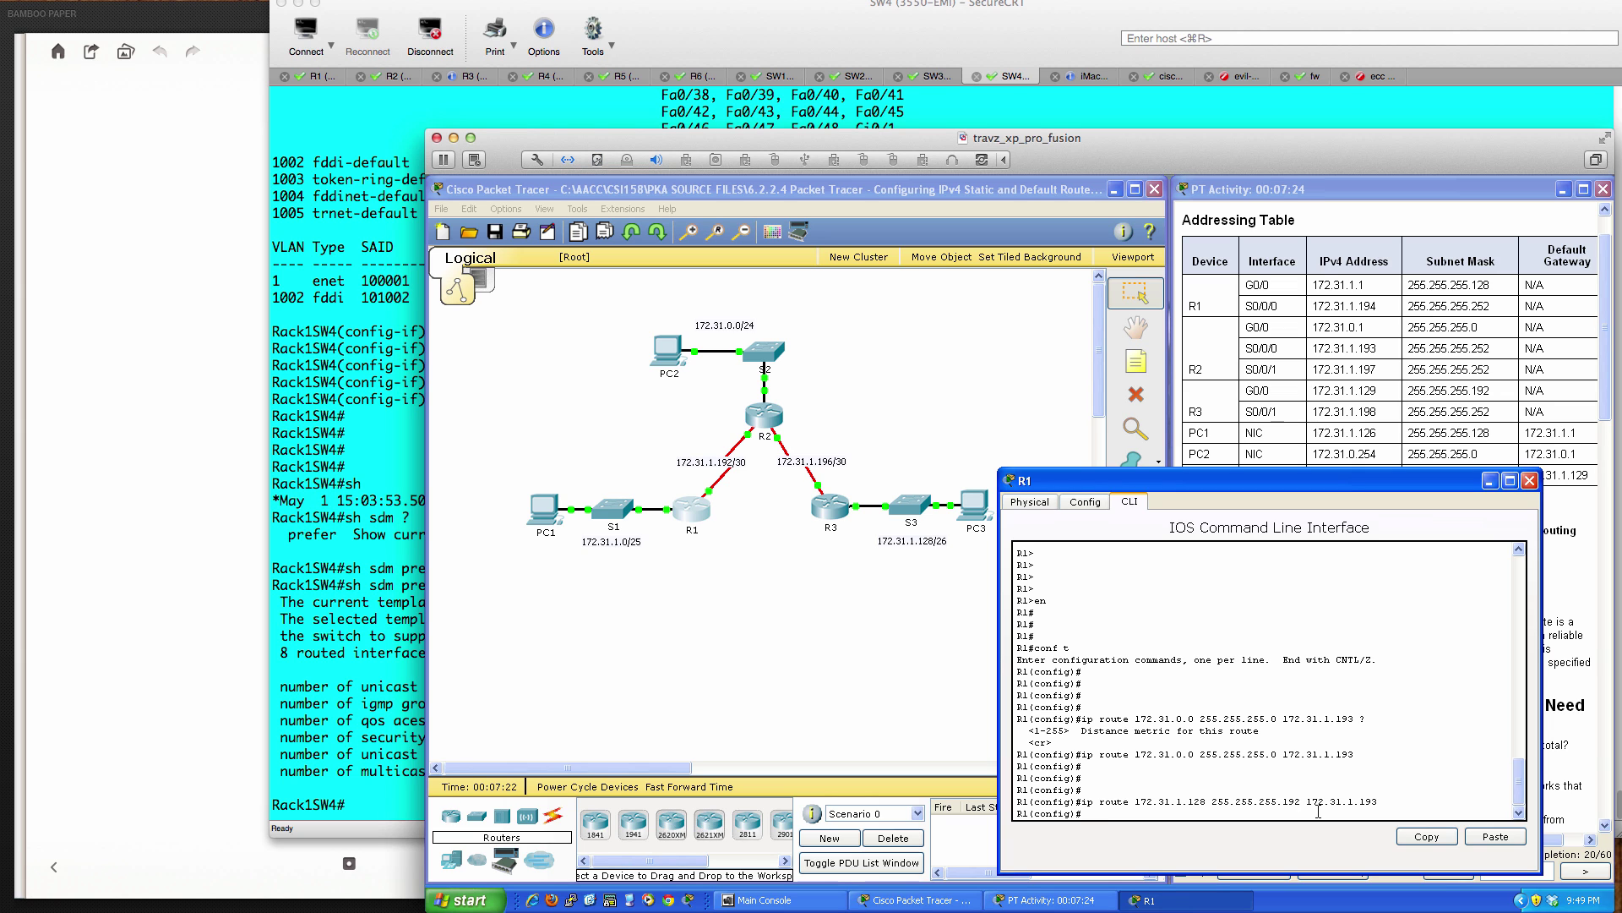
- Add a recursive static route on R1 to the R2–R3 WAN link, 172.31.1.196 255.255.255.252, with next hop 172.31.1.193
{"action": "type", "text": "route"}
{"action": "left_click_drag", "start_coordinate": [1298, 478], "coordinate": [873, 474]}
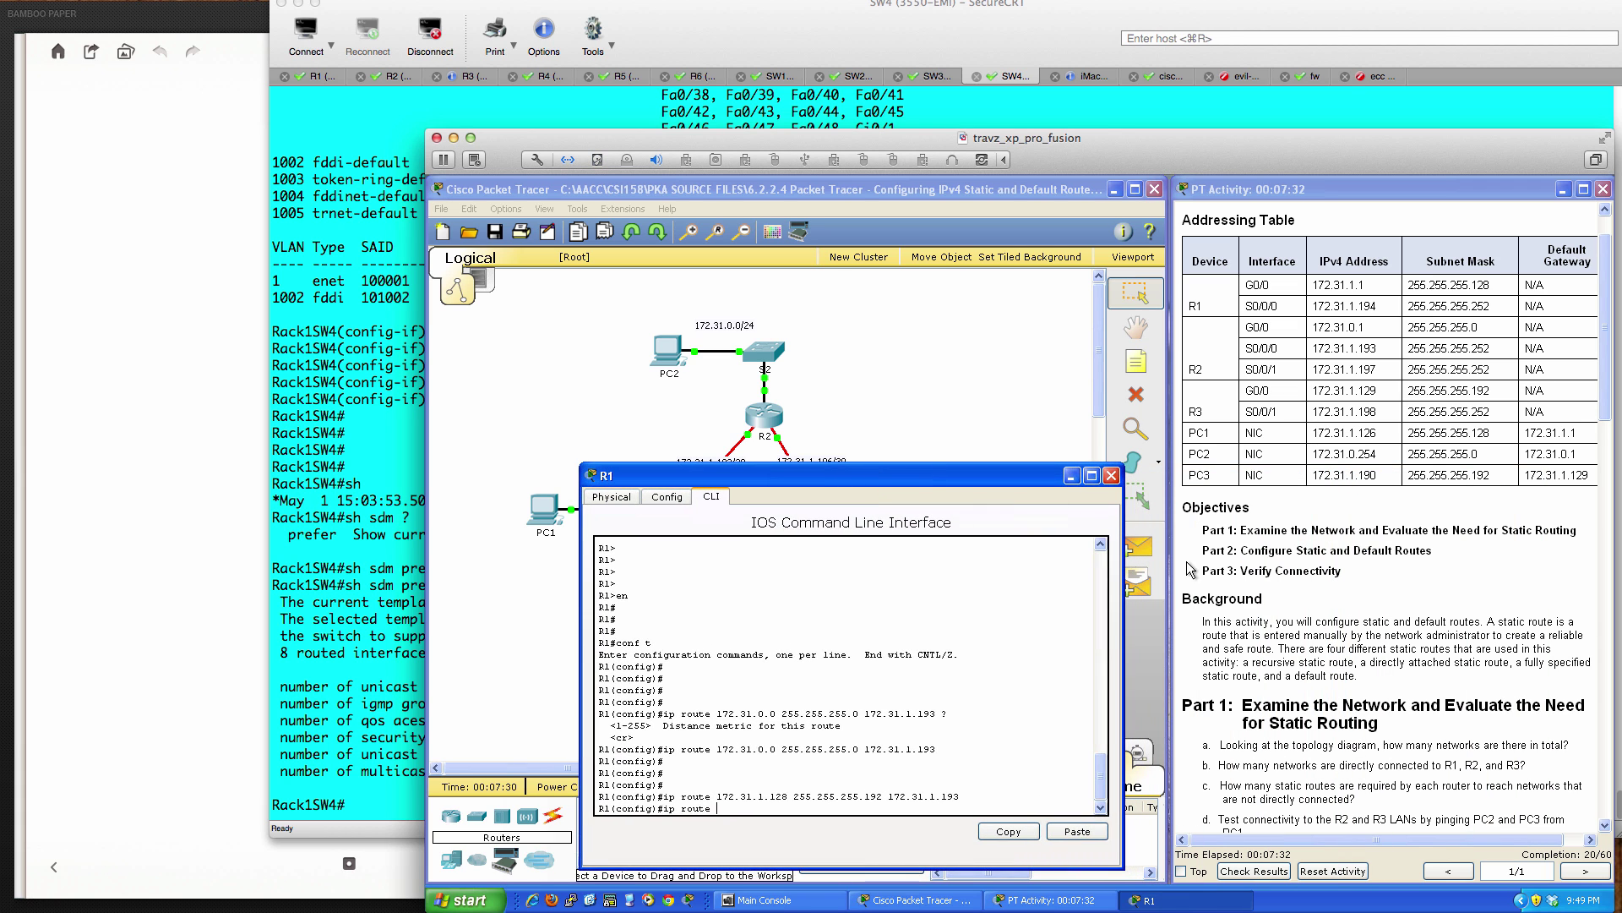
{"action": "left_click", "coordinate": [1264, 600]}
{"action": "scroll", "coordinate": [1264, 600], "scroll_direction": "down", "scroll_amount": 8}
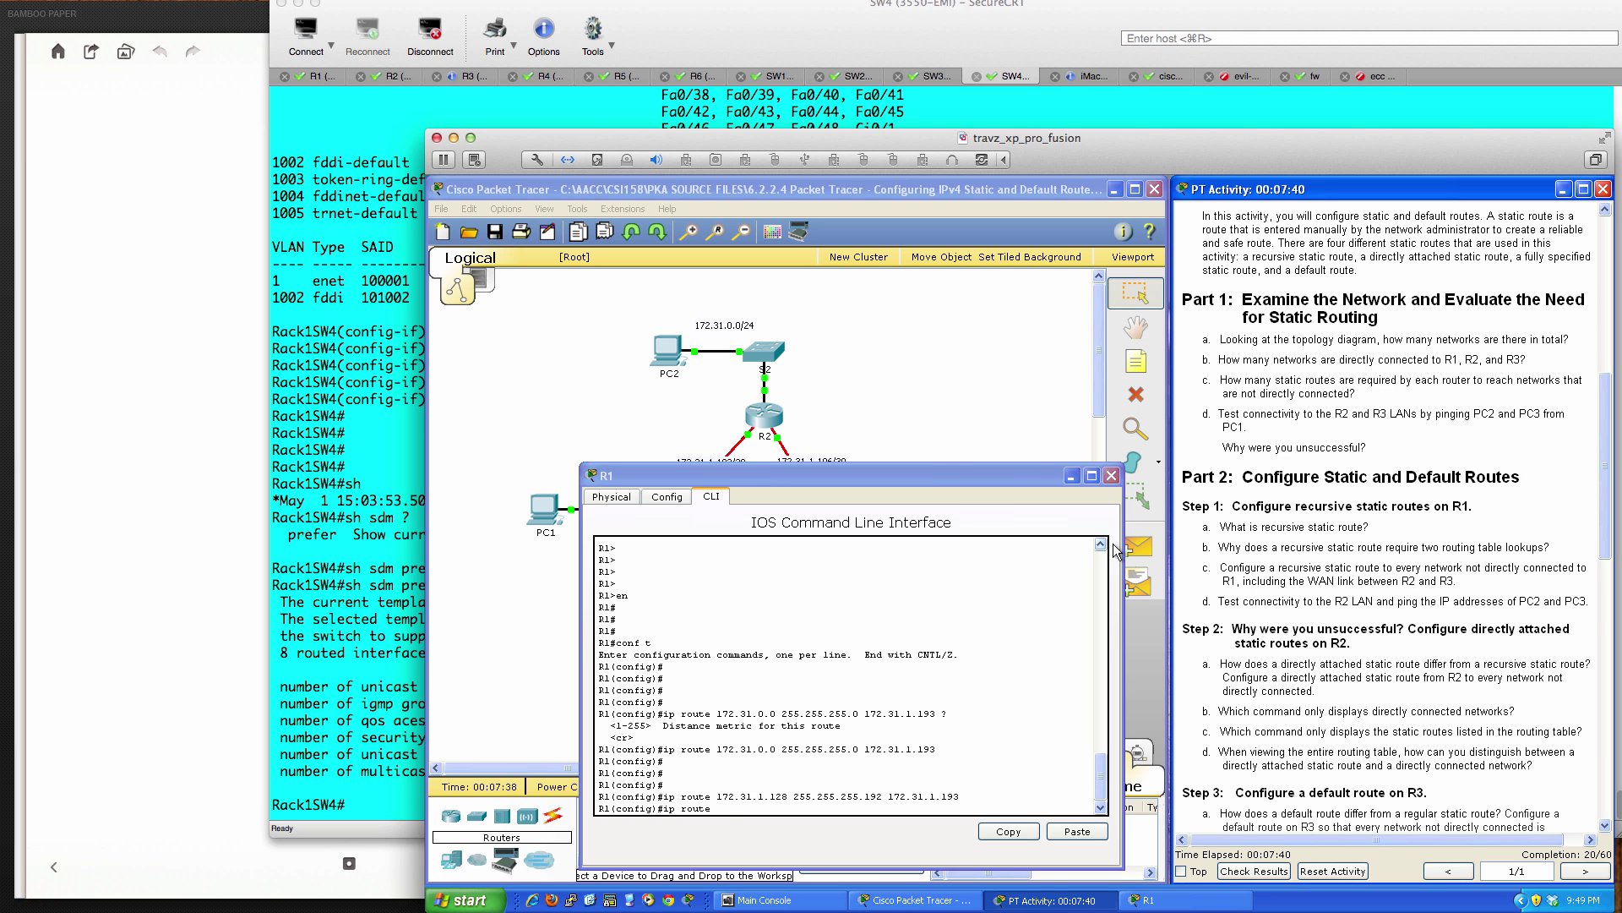
{"action": "left_click_drag", "start_coordinate": [996, 489], "coordinate": [1364, 482]}
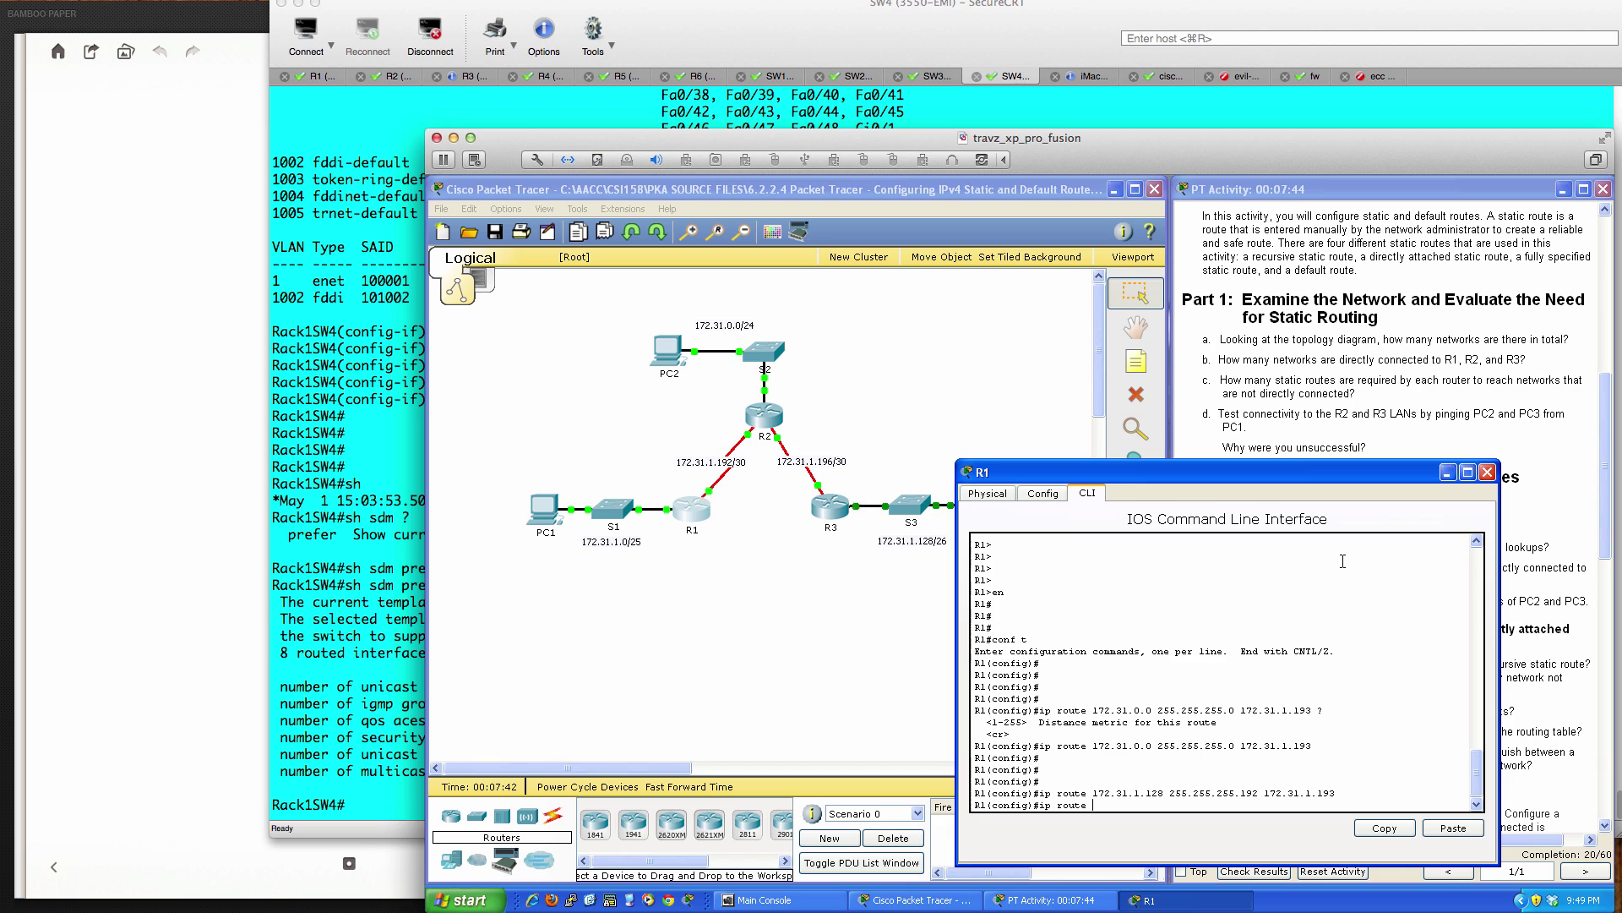
{"action": "type", "text": "172.31.1.196 255.2552.255.252 172.31.1.193"}
{"action": "key", "text": "Return"}
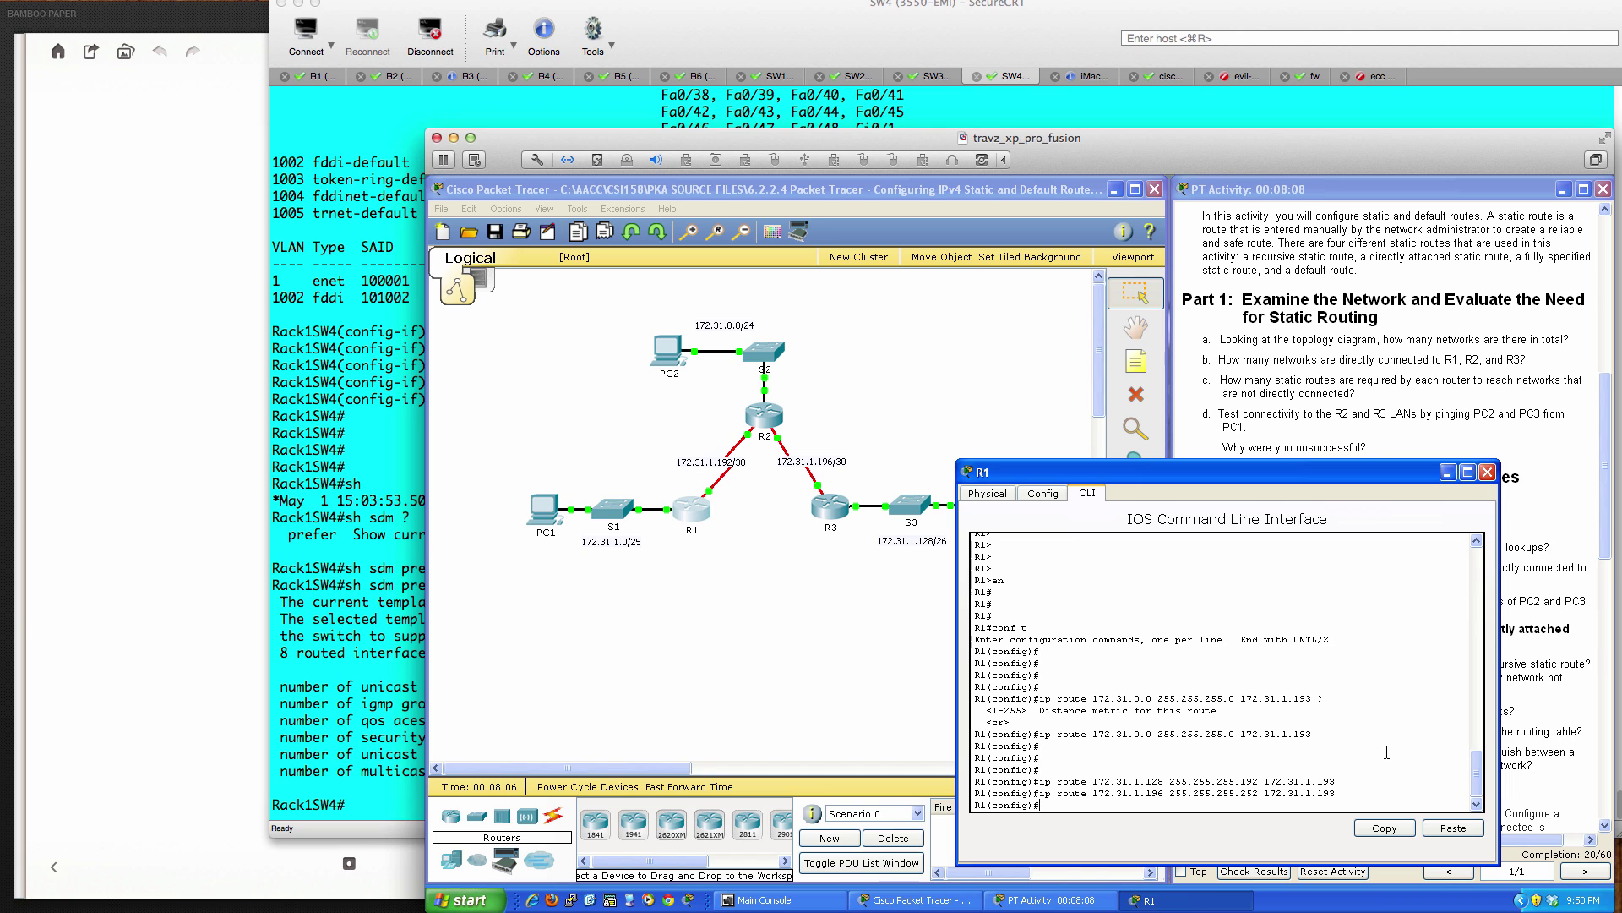
{"action": "key", "text": "Return"}
{"action": "key", "text": "Return"}
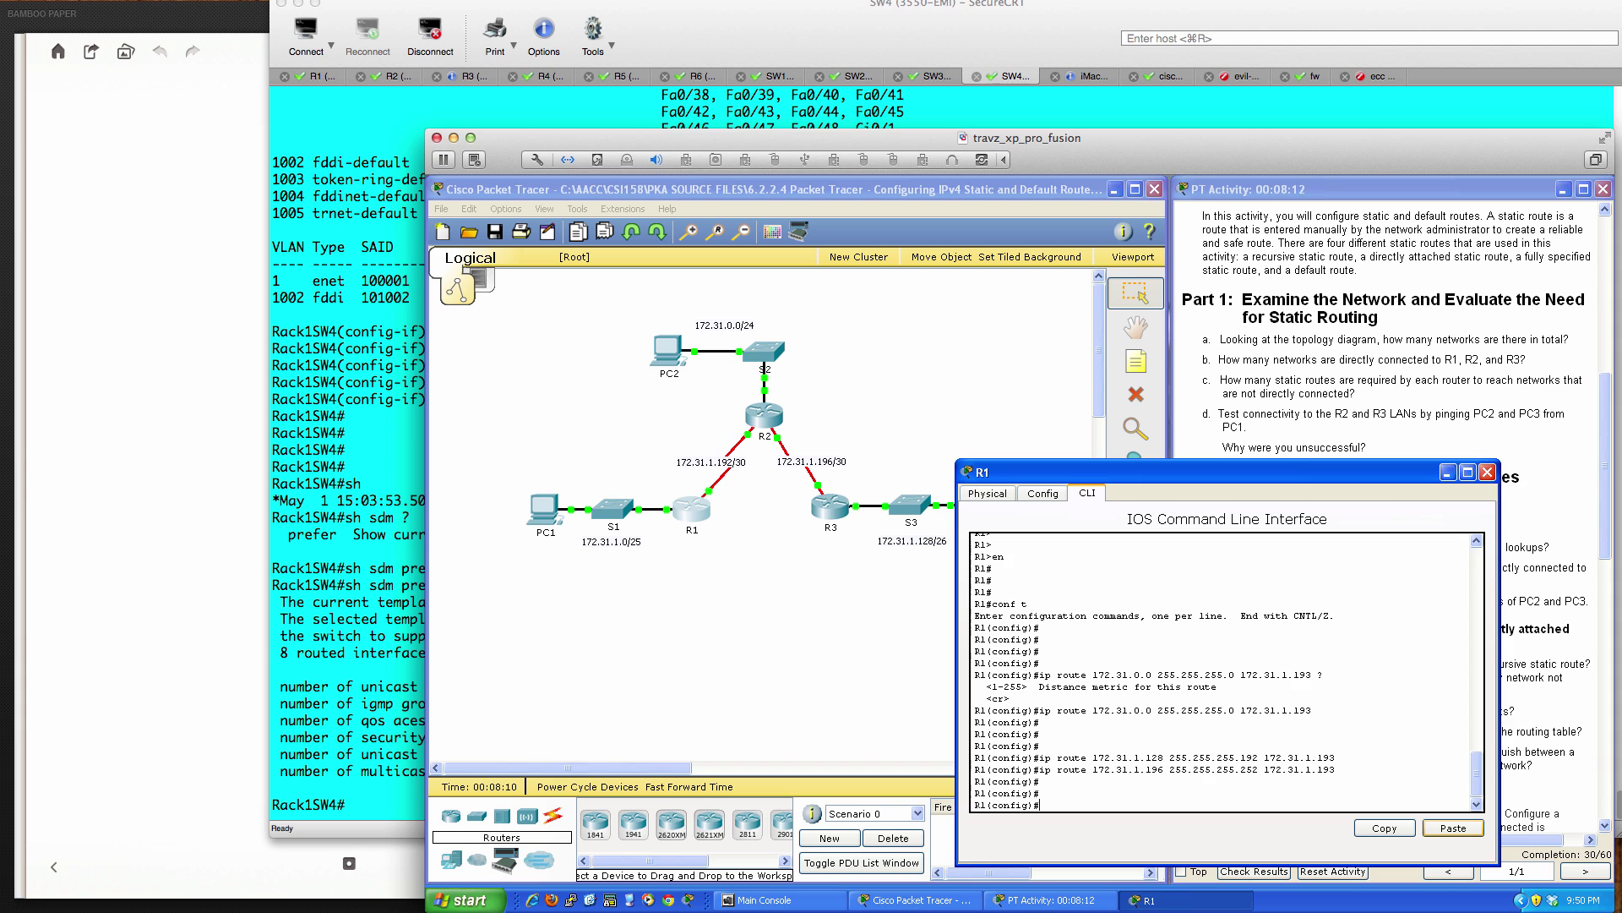
- Exit configuration mode on R1 and save the running configuration to memory
{"action": "left_click_drag", "start_coordinate": [1246, 471], "coordinate": [842, 463]}
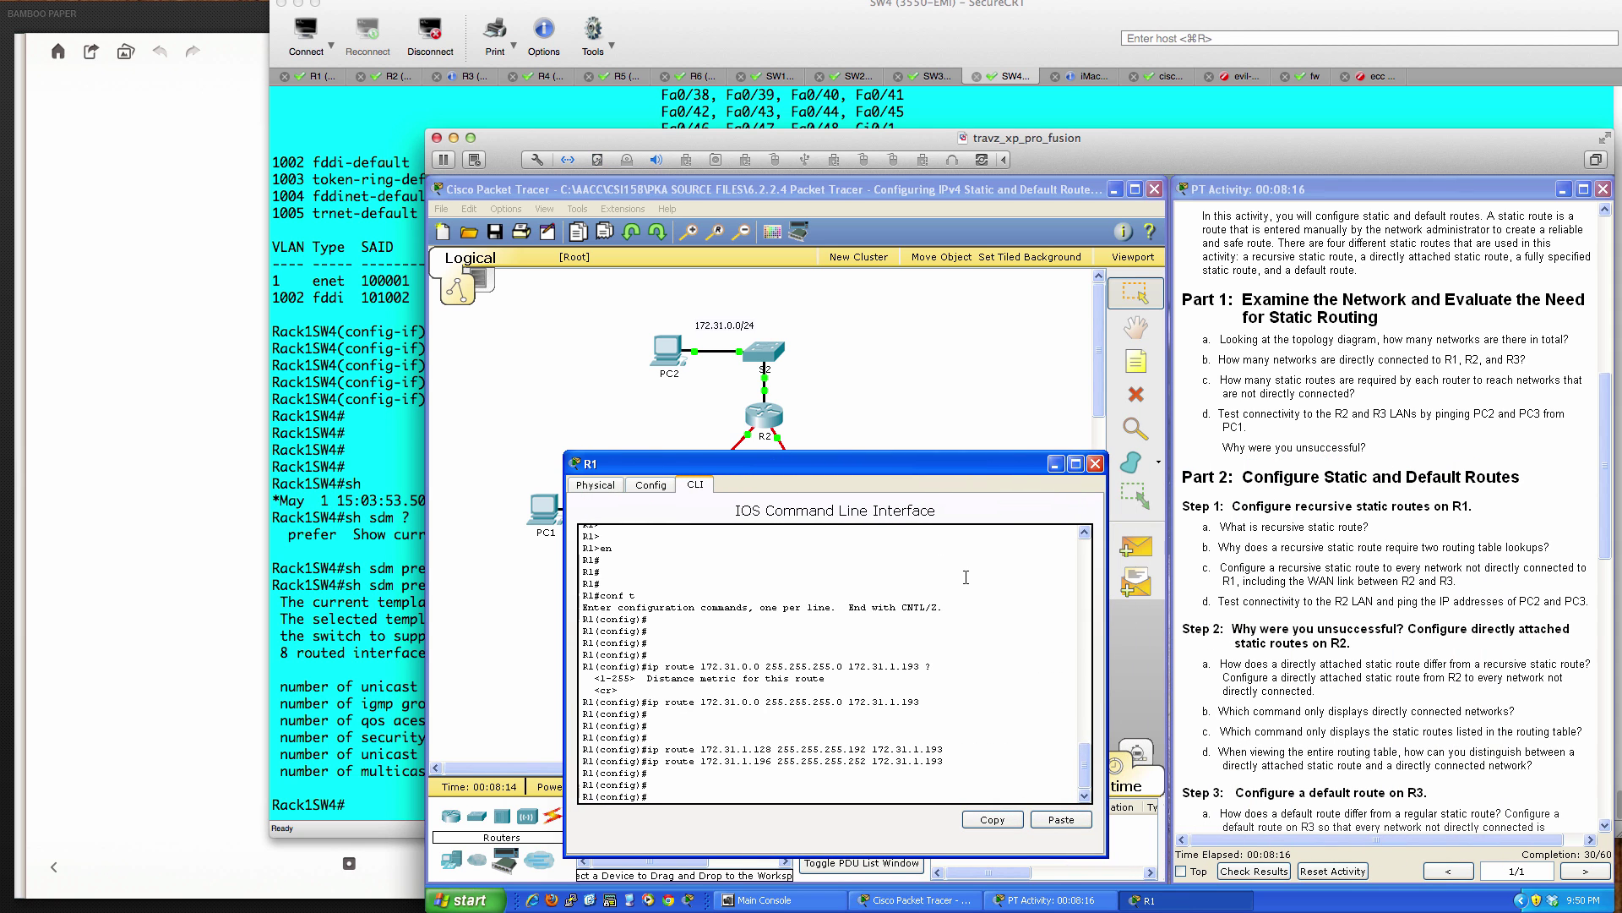
{"action": "type", "text": "end"}
{"action": "key", "text": "Return"}
{"action": "key", "text": "Return"}
{"action": "key", "text": "Return"}
{"action": "type", "text": "wri mem"}
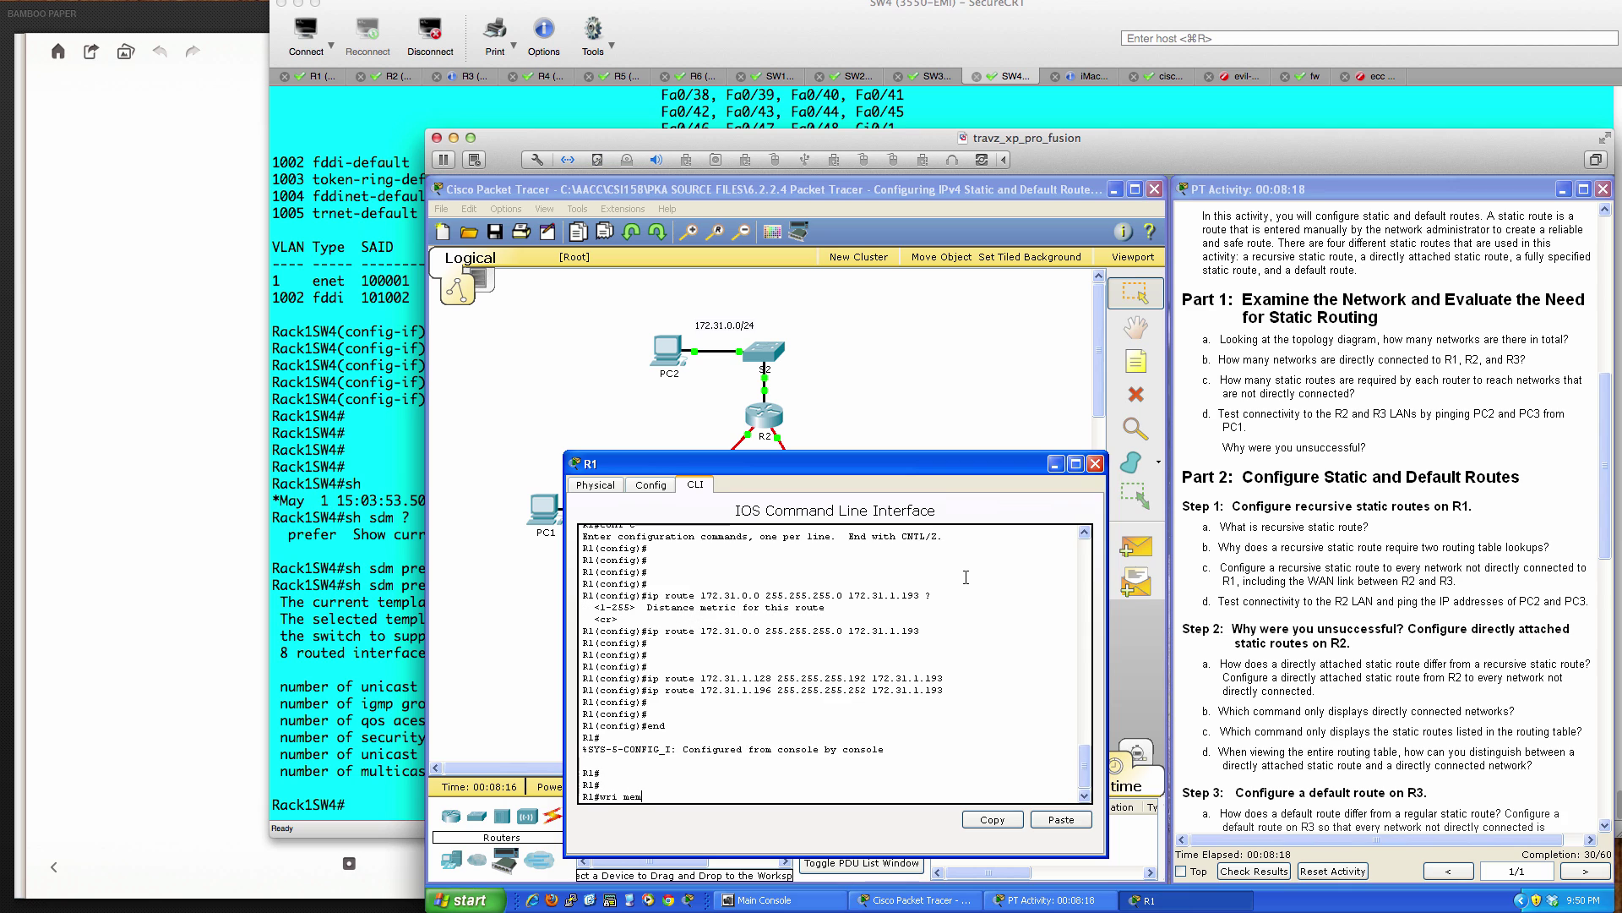
{"action": "key", "text": "Return"}
{"action": "key", "text": "Return"}
{"action": "key", "text": "Return"}
{"action": "key", "text": "Return"}
{"action": "key", "text": "Return"}
{"action": "key", "text": "Return"}
- Display R1's running configuration, examine its static route entries, and close R1's window
{"action": "type", "text": "sh run"}
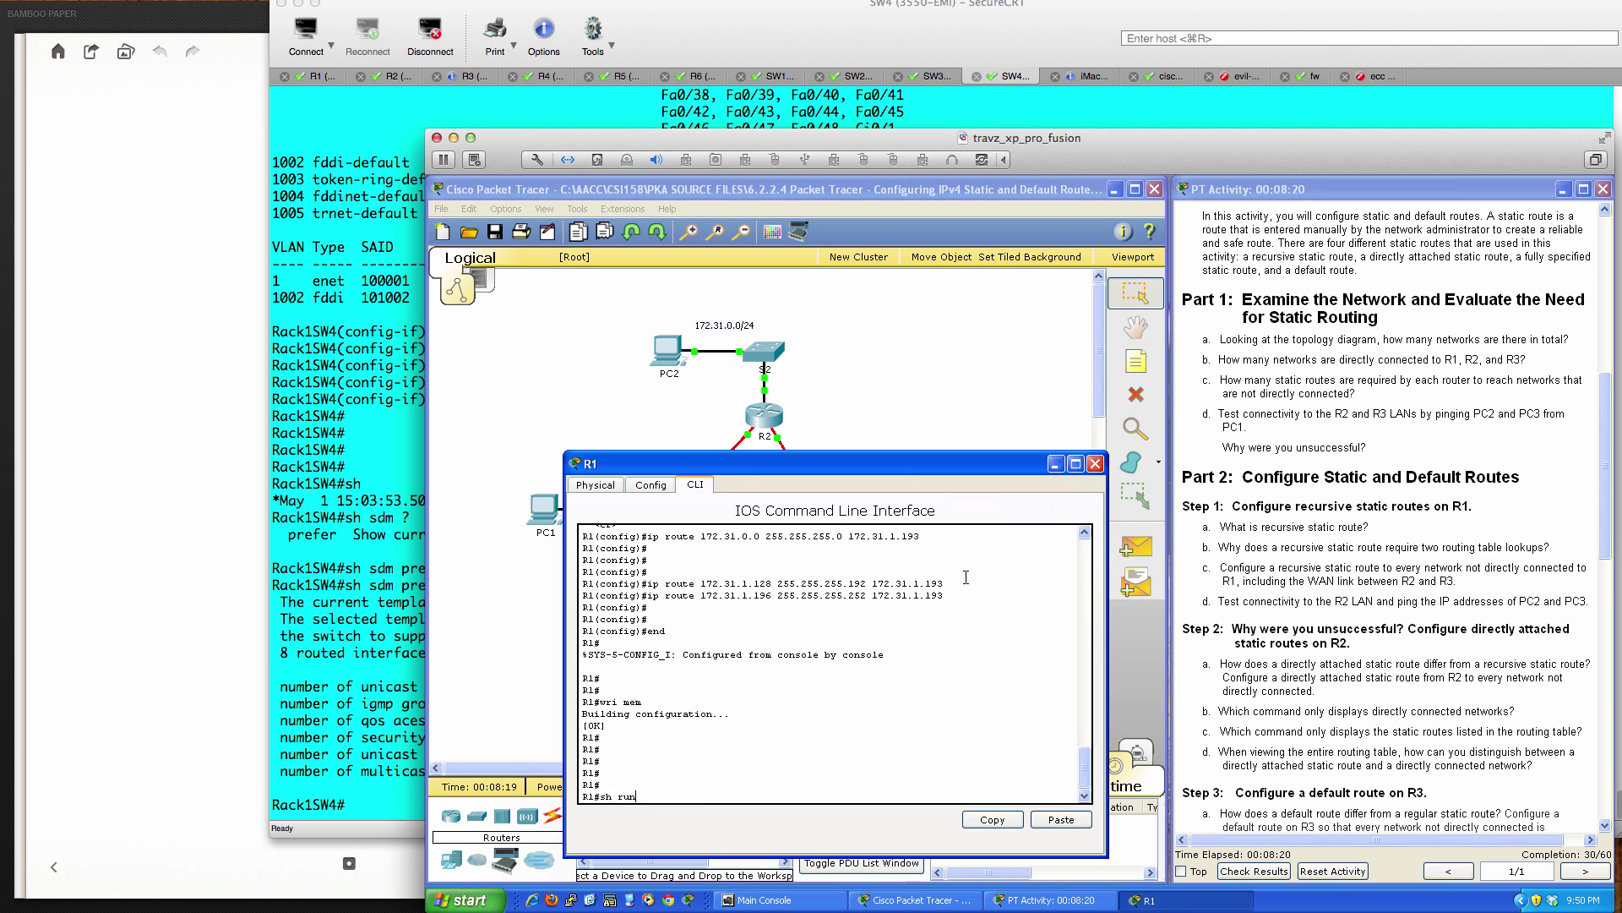
{"action": "key", "text": "Return"}
{"action": "key", "text": "space"}
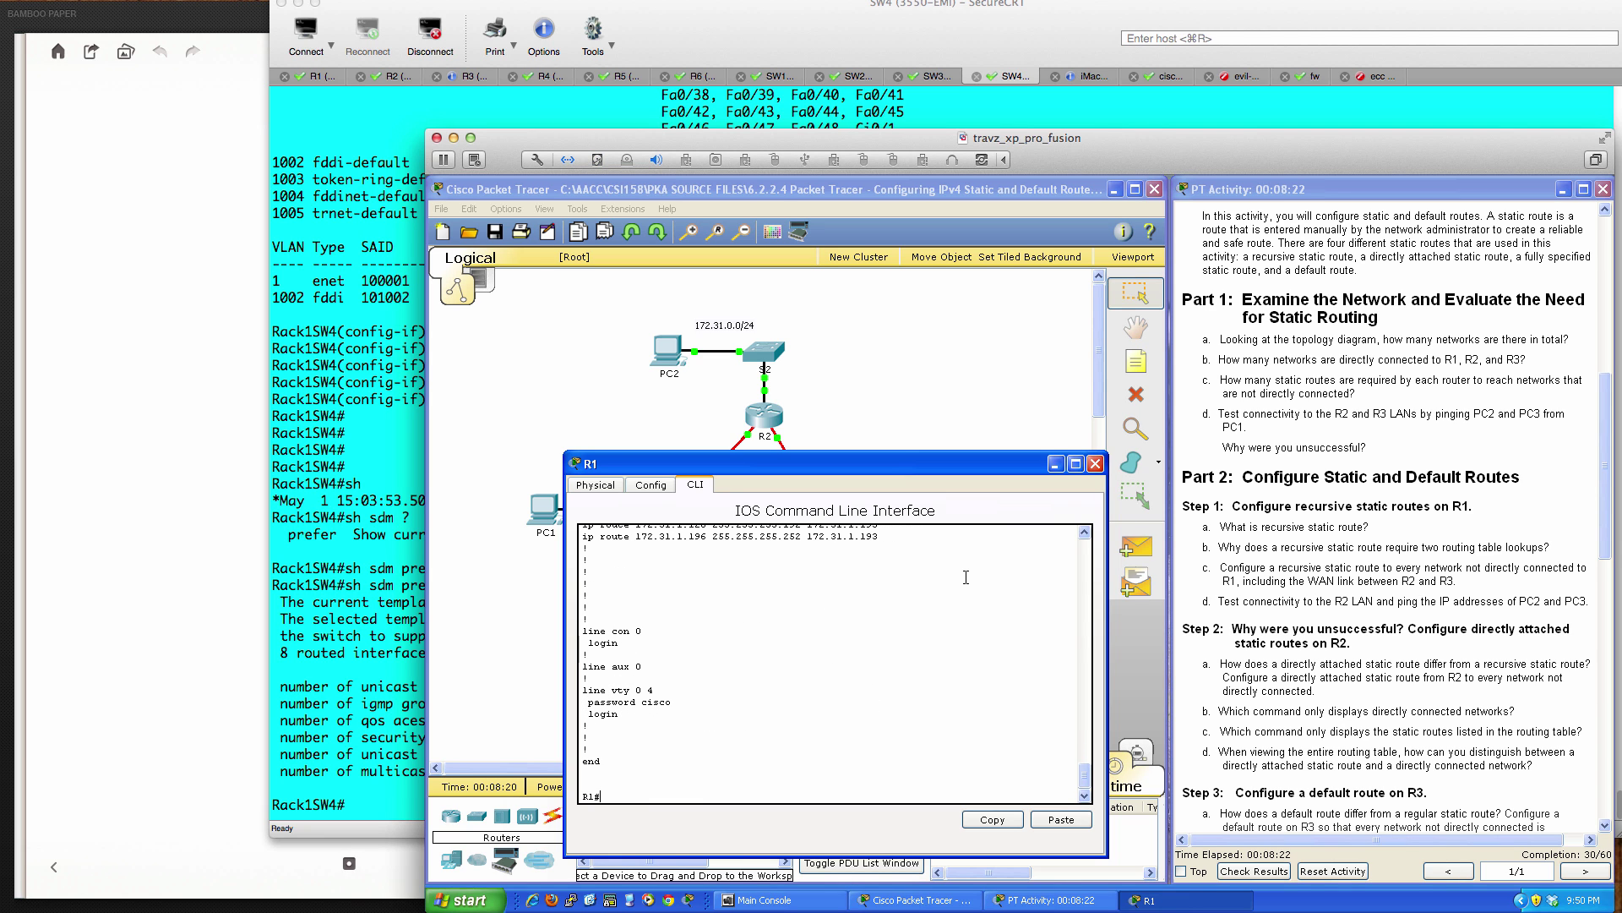
{"action": "scroll", "coordinate": [713, 703], "scroll_direction": "up", "scroll_amount": 1}
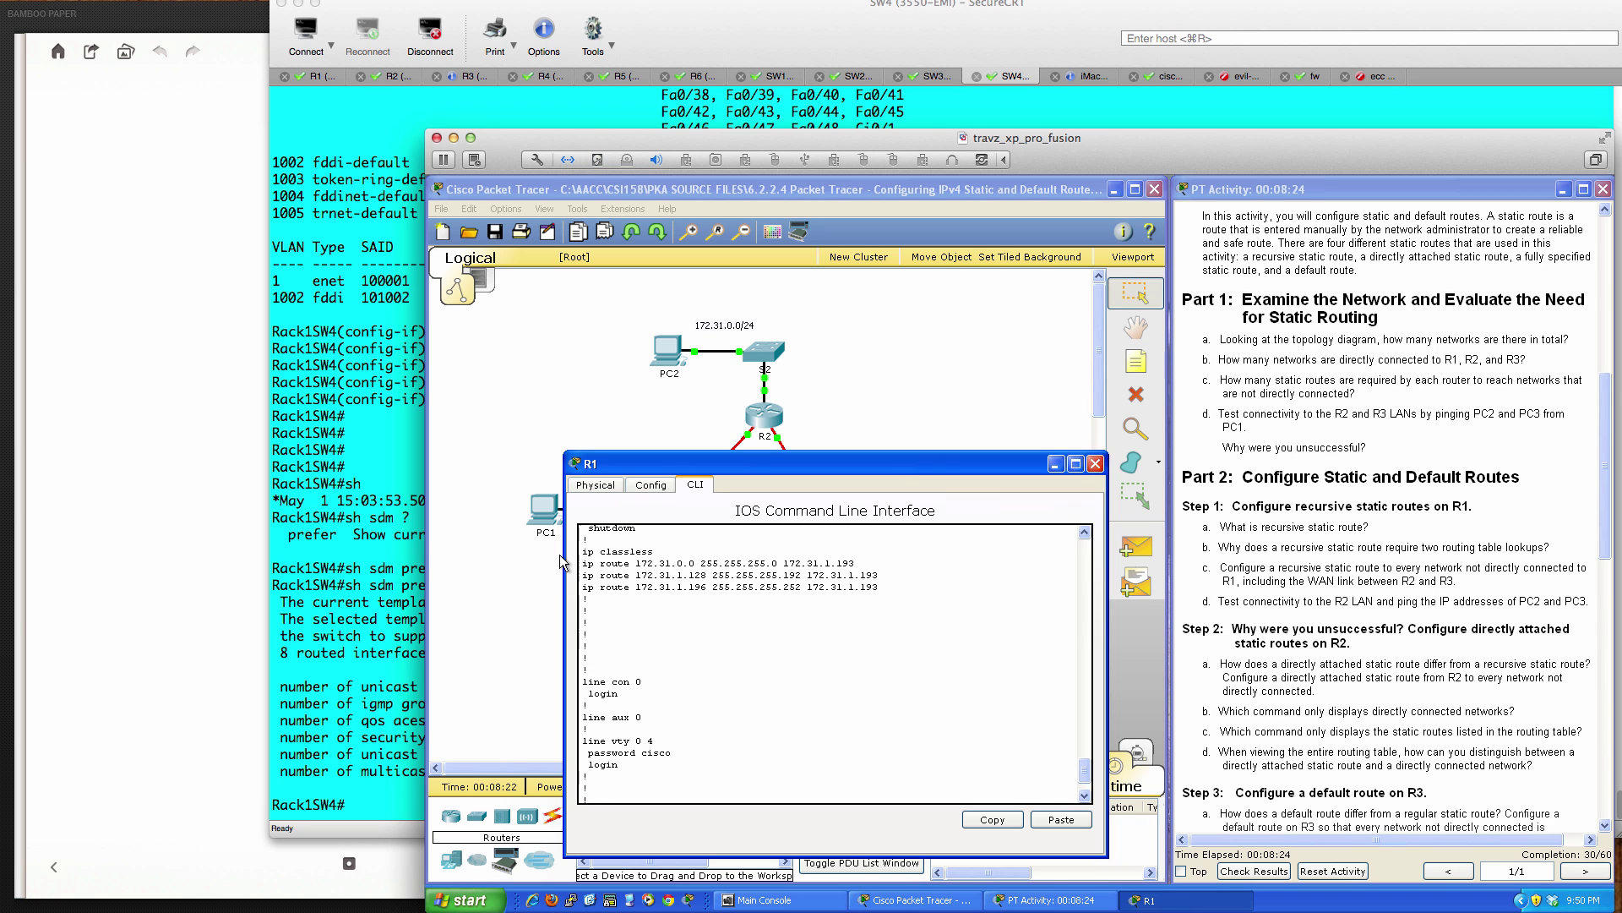
{"action": "left_click_drag", "start_coordinate": [581, 563], "coordinate": [891, 587]}
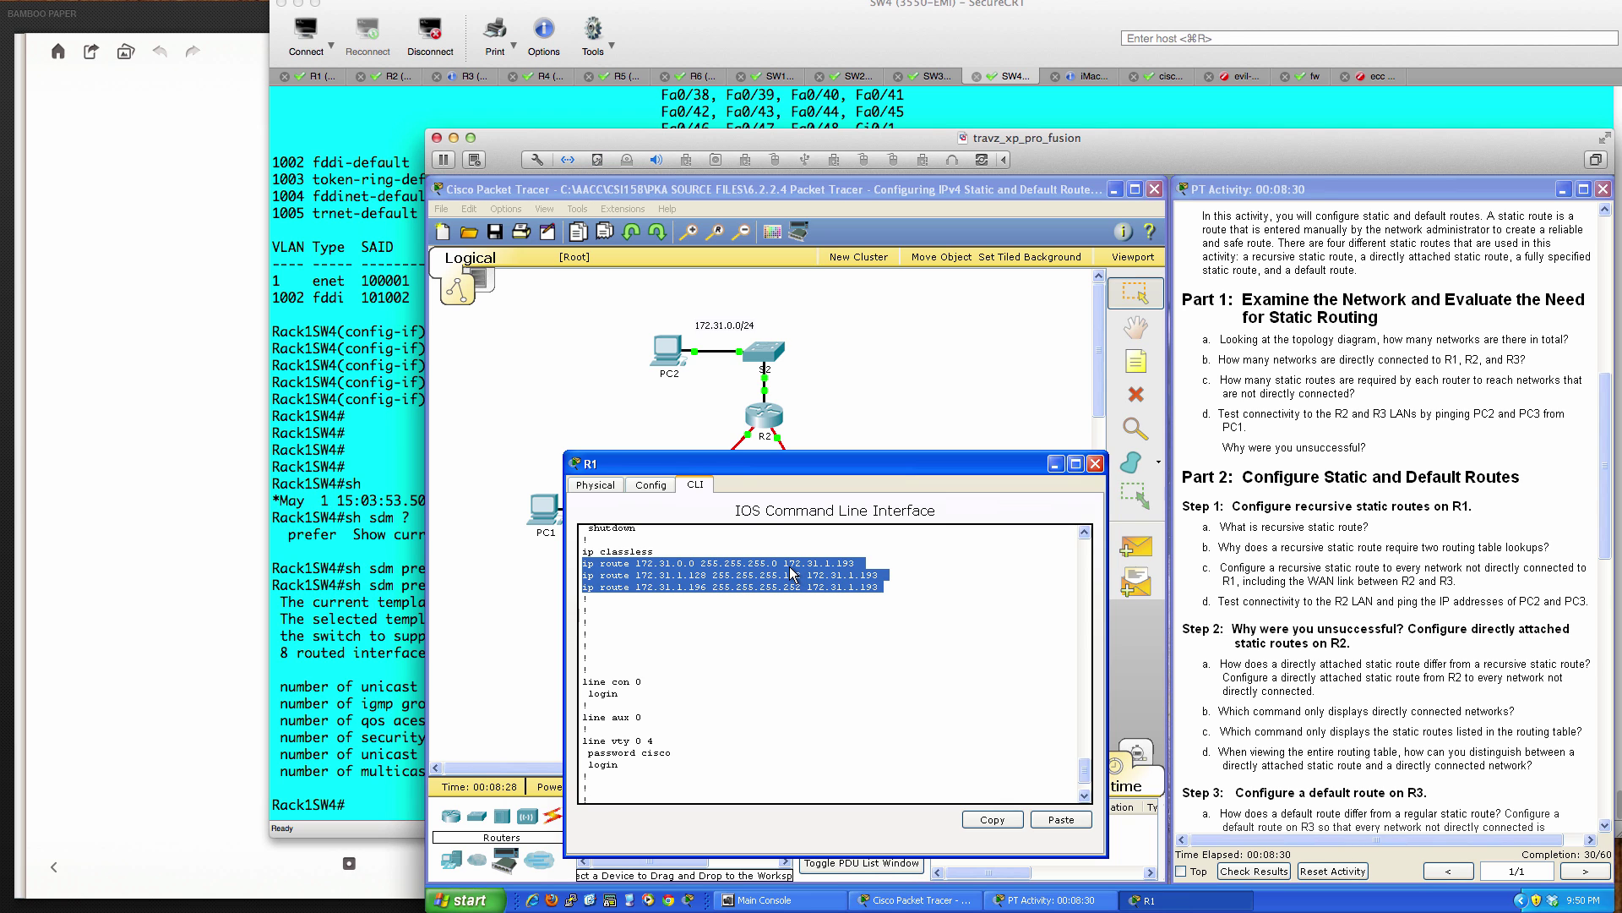
{"action": "scroll", "coordinate": [845, 575], "scroll_direction": "up", "scroll_amount": 15}
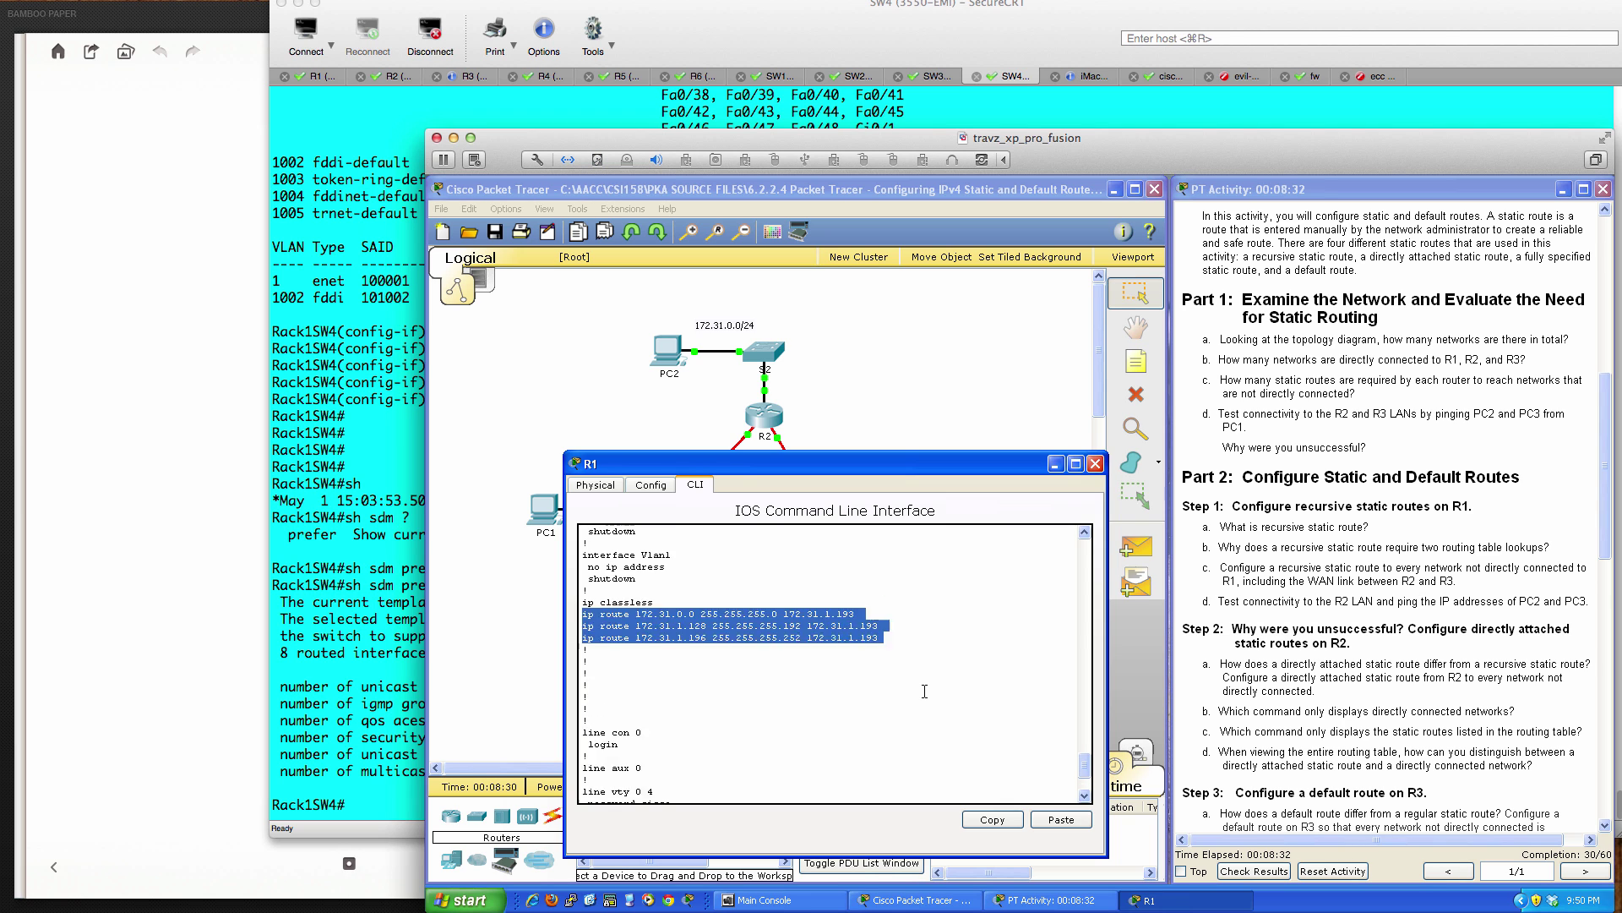
{"action": "scroll", "coordinate": [911, 691], "scroll_direction": "up", "scroll_amount": 10}
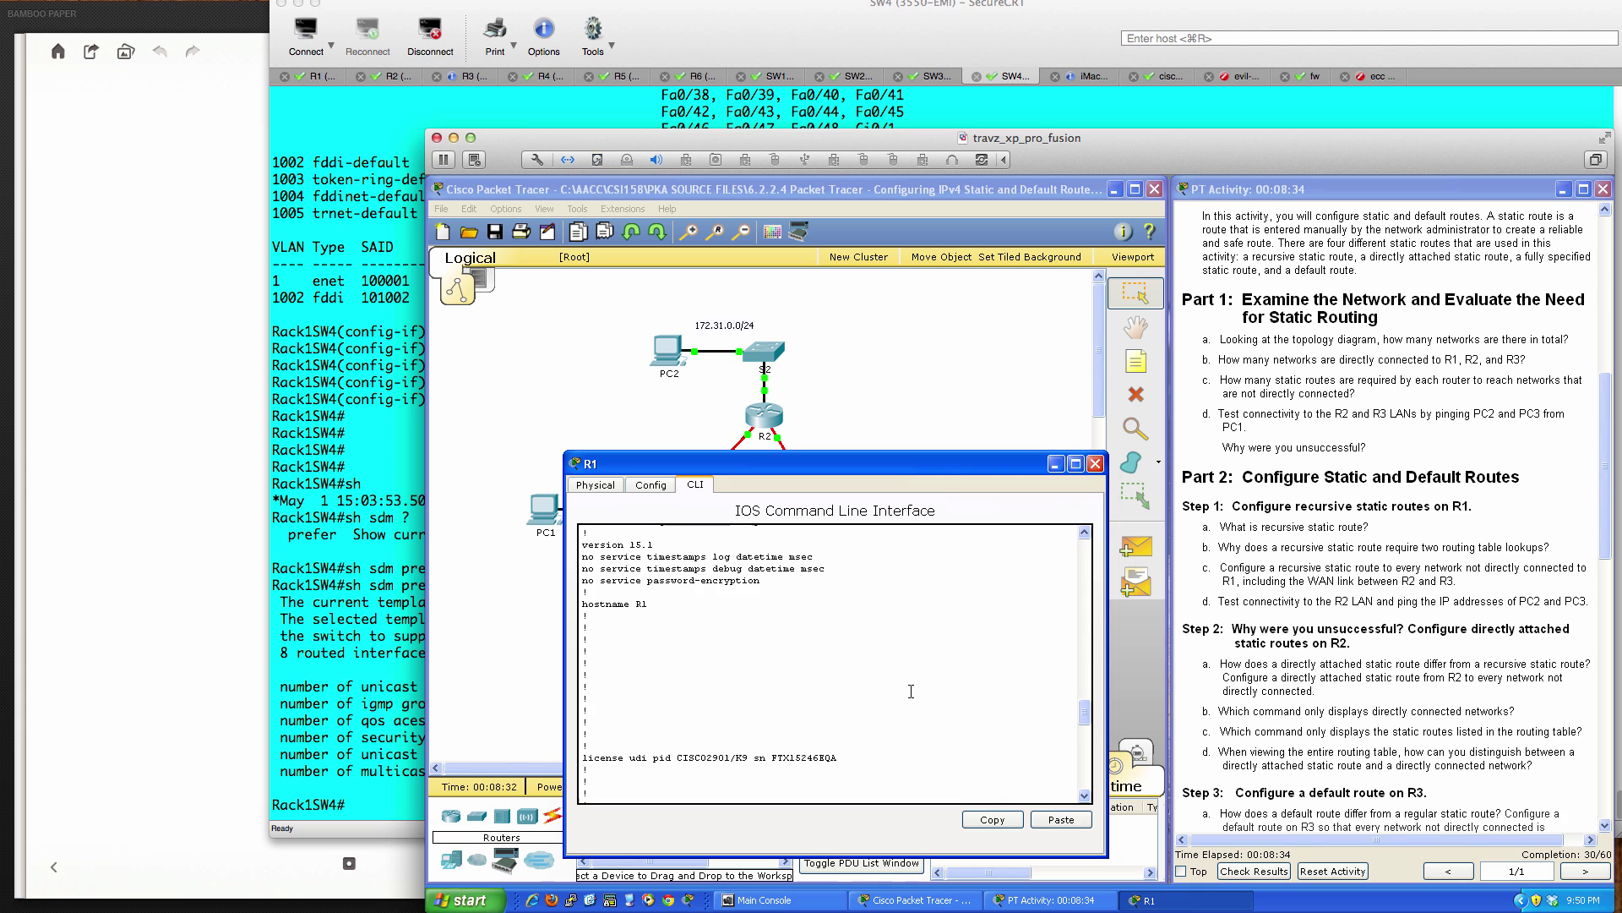
{"action": "scroll", "coordinate": [911, 691], "scroll_direction": "down", "scroll_amount": 20}
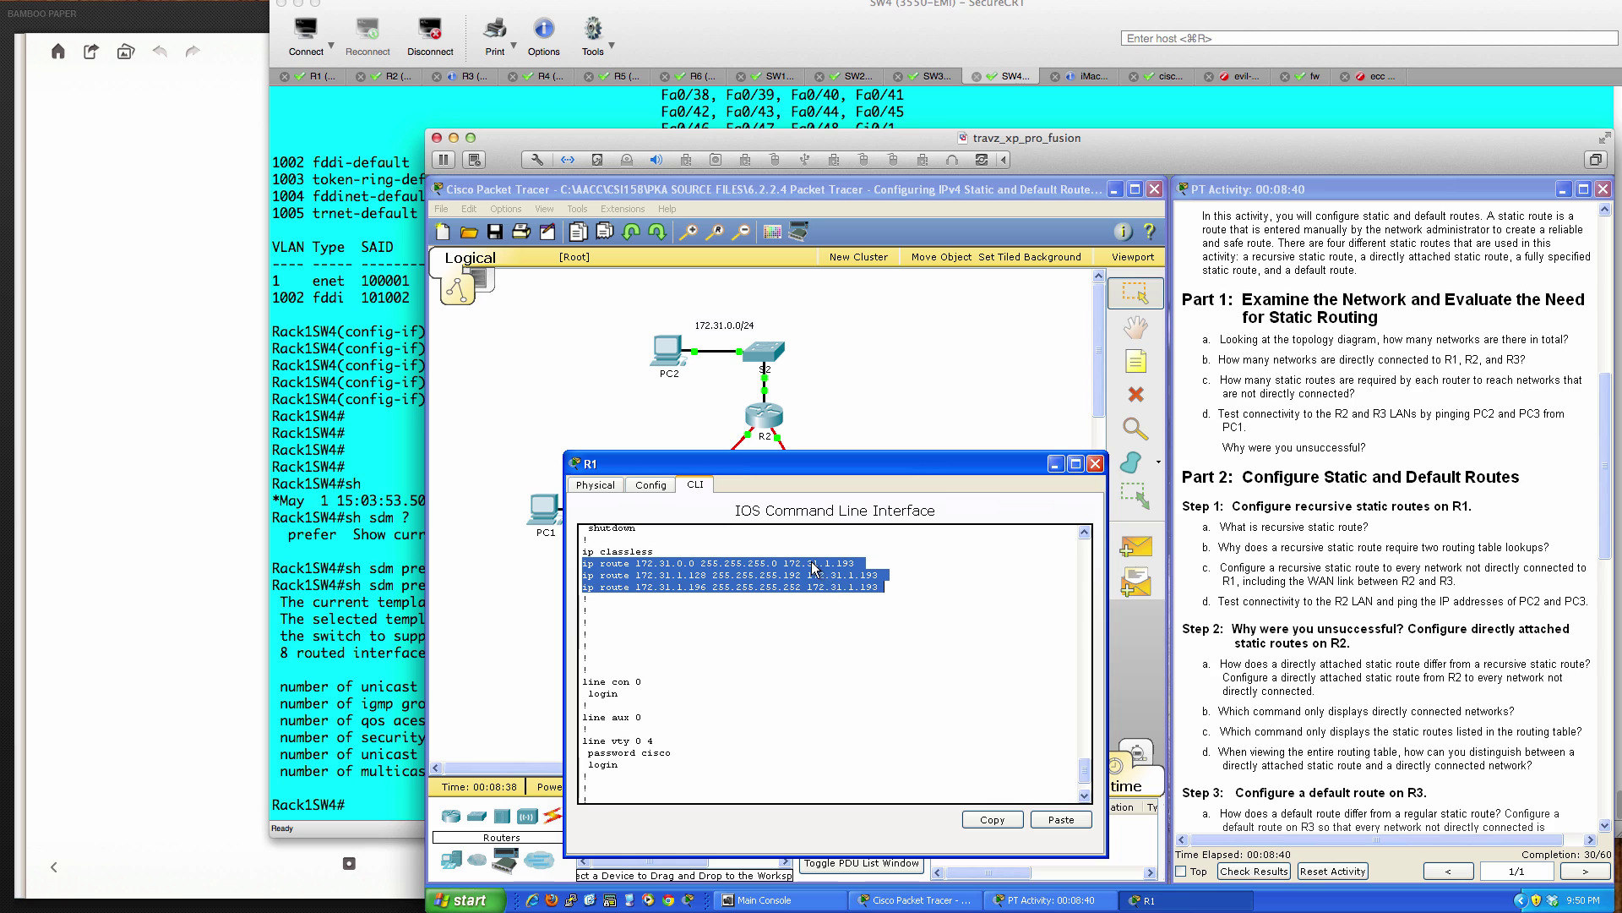
{"action": "left_click", "coordinate": [850, 622]}
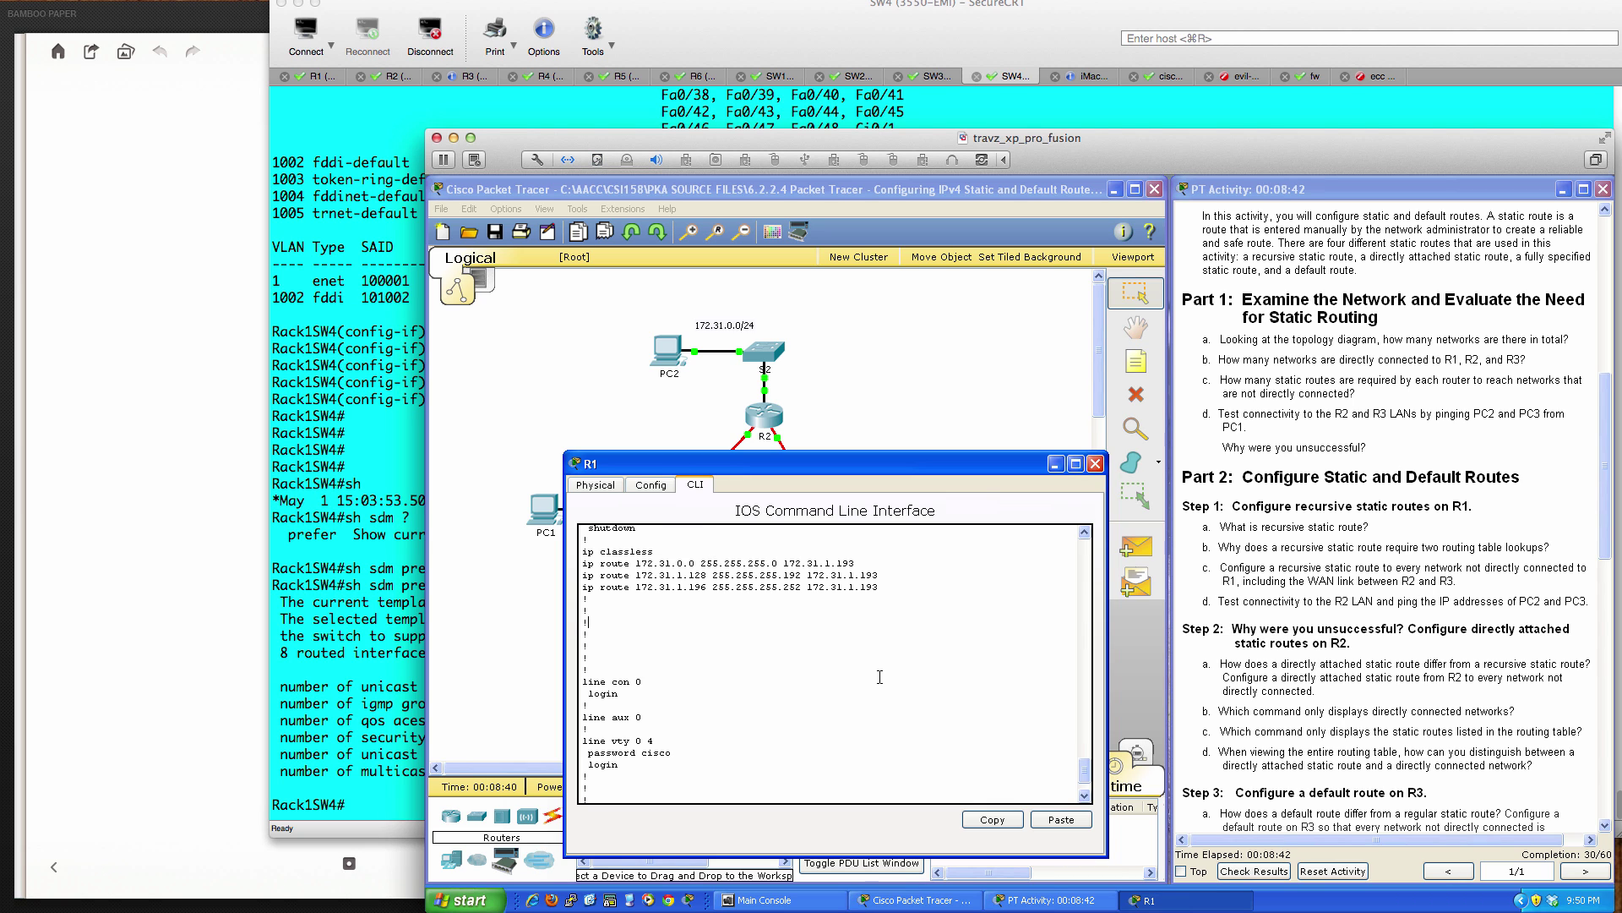
{"action": "scroll", "coordinate": [879, 677], "scroll_direction": "down", "scroll_amount": 2}
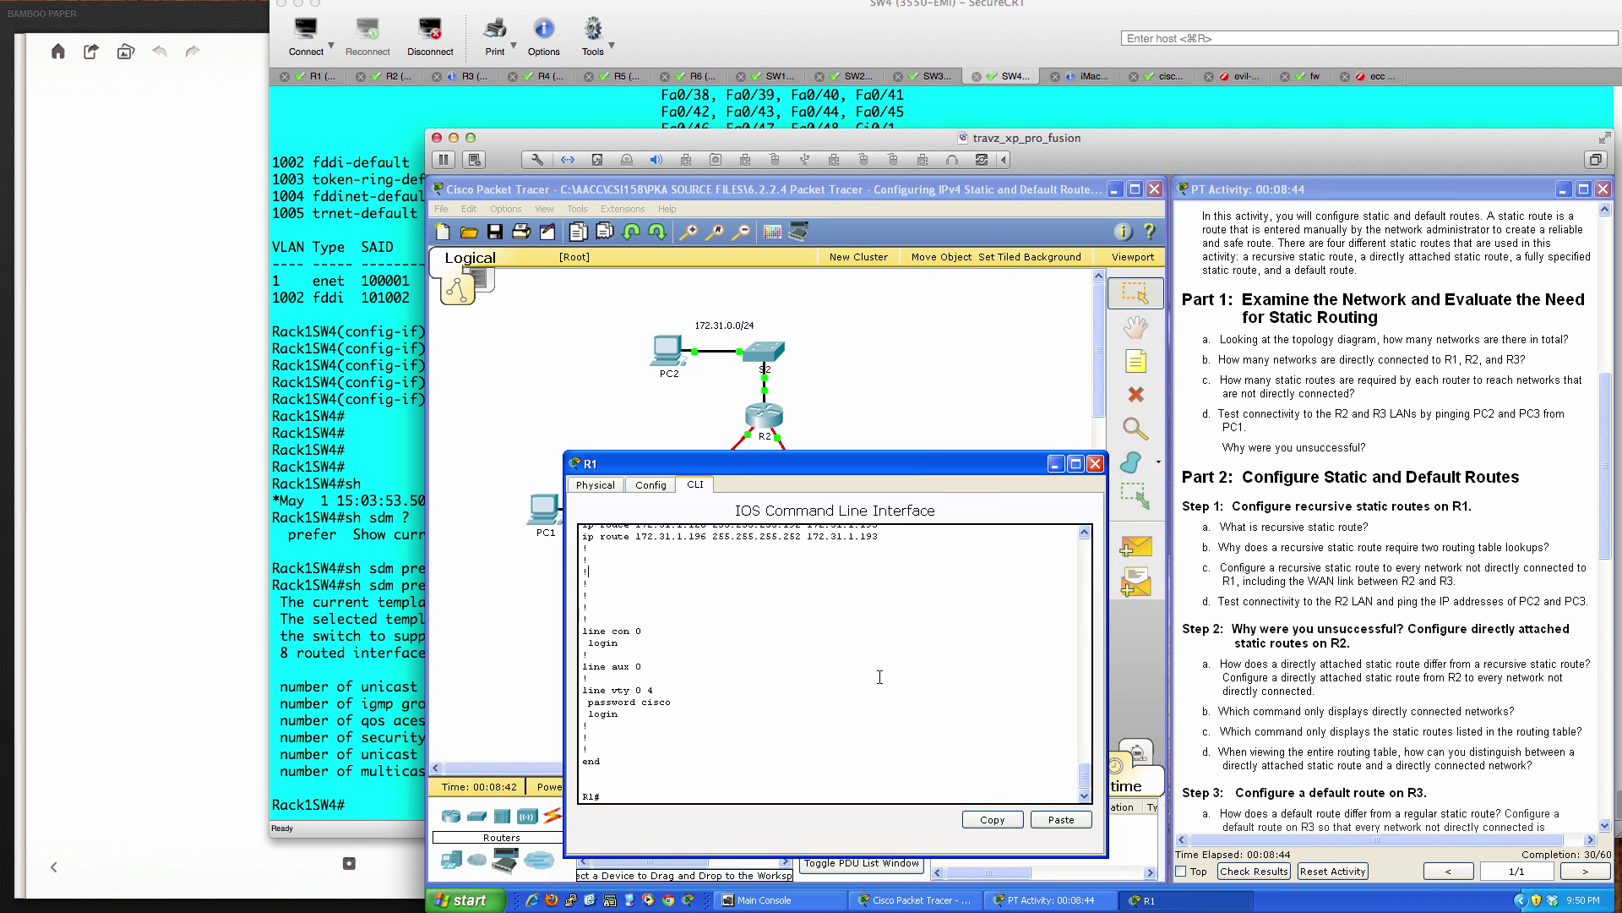
{"action": "key", "text": "Return"}
{"action": "key", "text": "Return"}
{"action": "key", "text": "Return"}
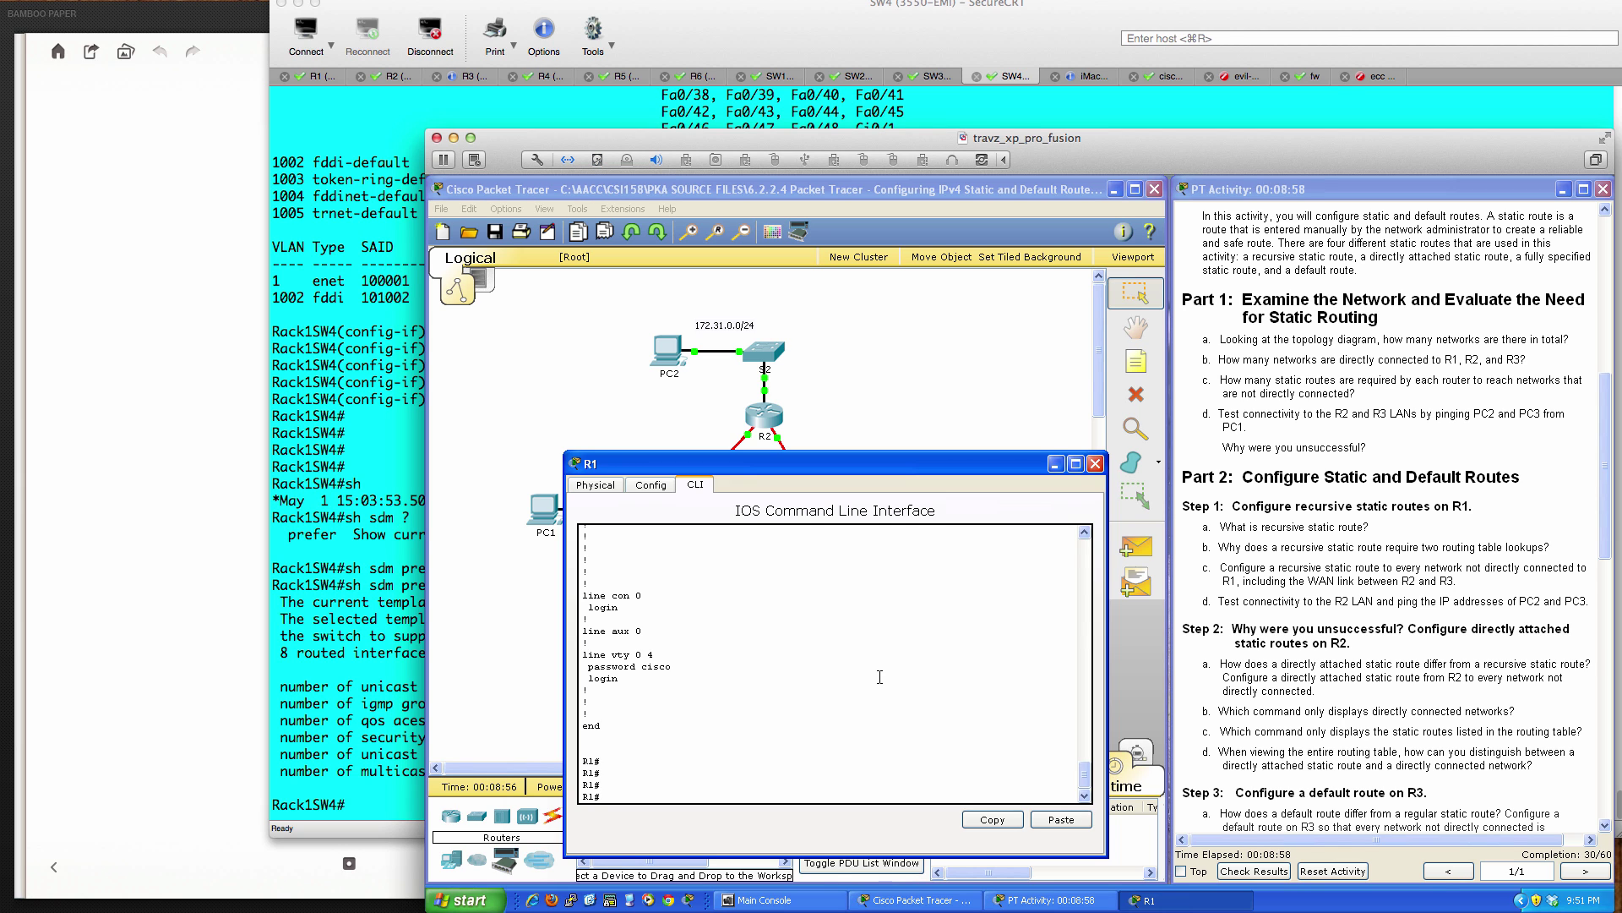
{"action": "left_click", "coordinate": [1095, 463]}
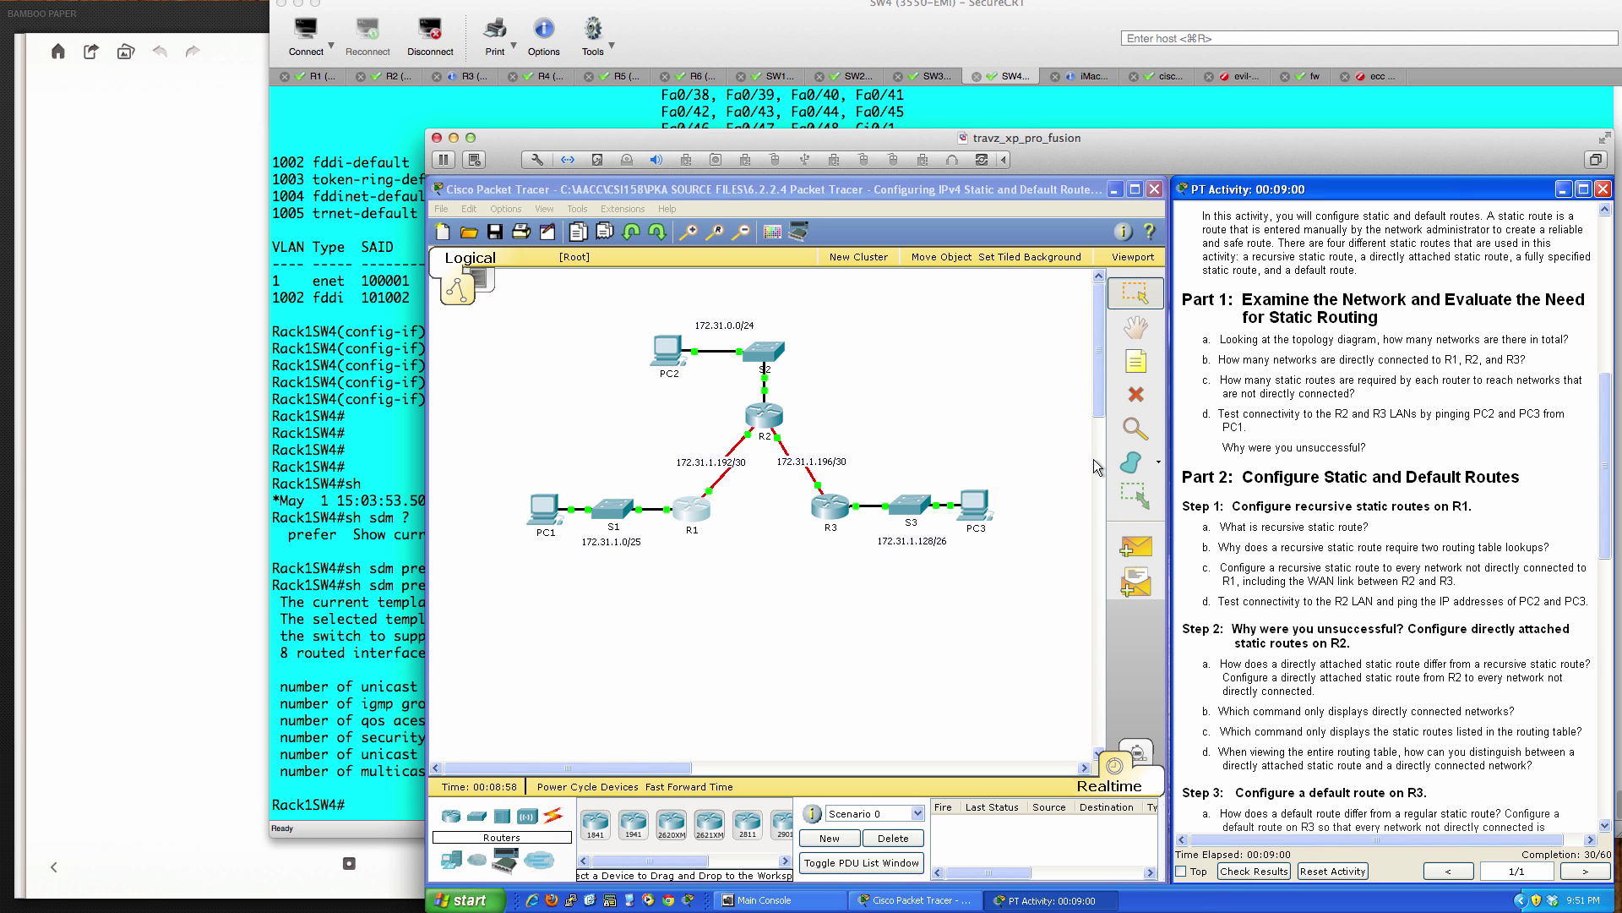
- Ping PC2 at 172.31.0.254 from PC1's command prompt
{"action": "scroll", "coordinate": [1252, 566], "scroll_direction": "down", "scroll_amount": 5}
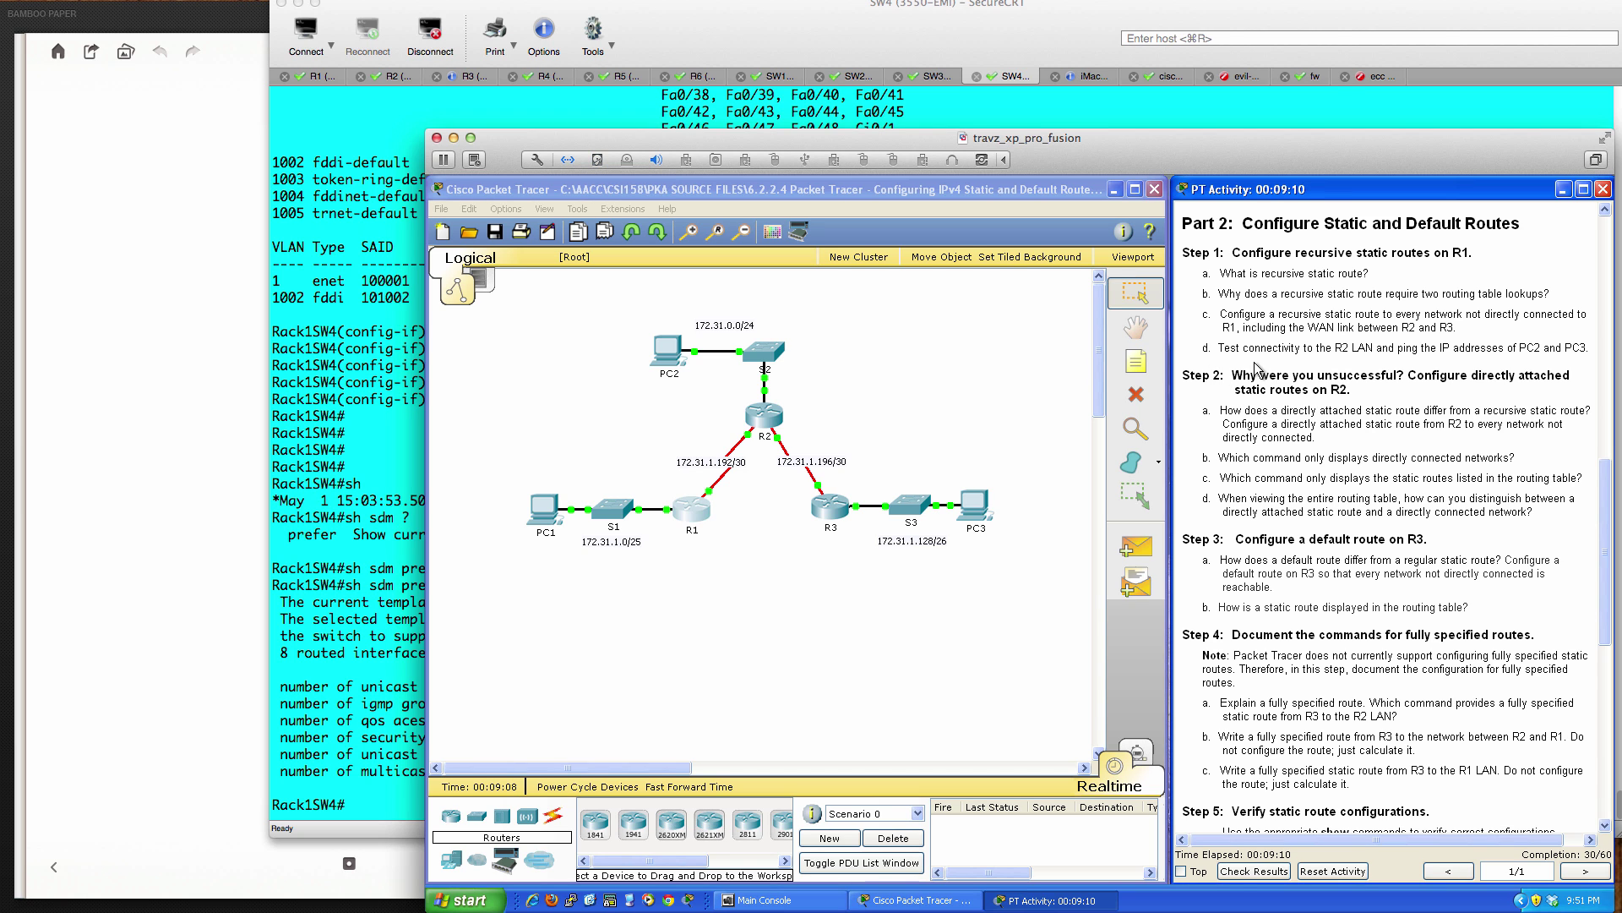
{"action": "left_click", "coordinate": [545, 513]}
{"action": "left_click_drag", "start_coordinate": [950, 347], "coordinate": [730, 448]}
{"action": "left_click", "coordinate": [931, 547]}
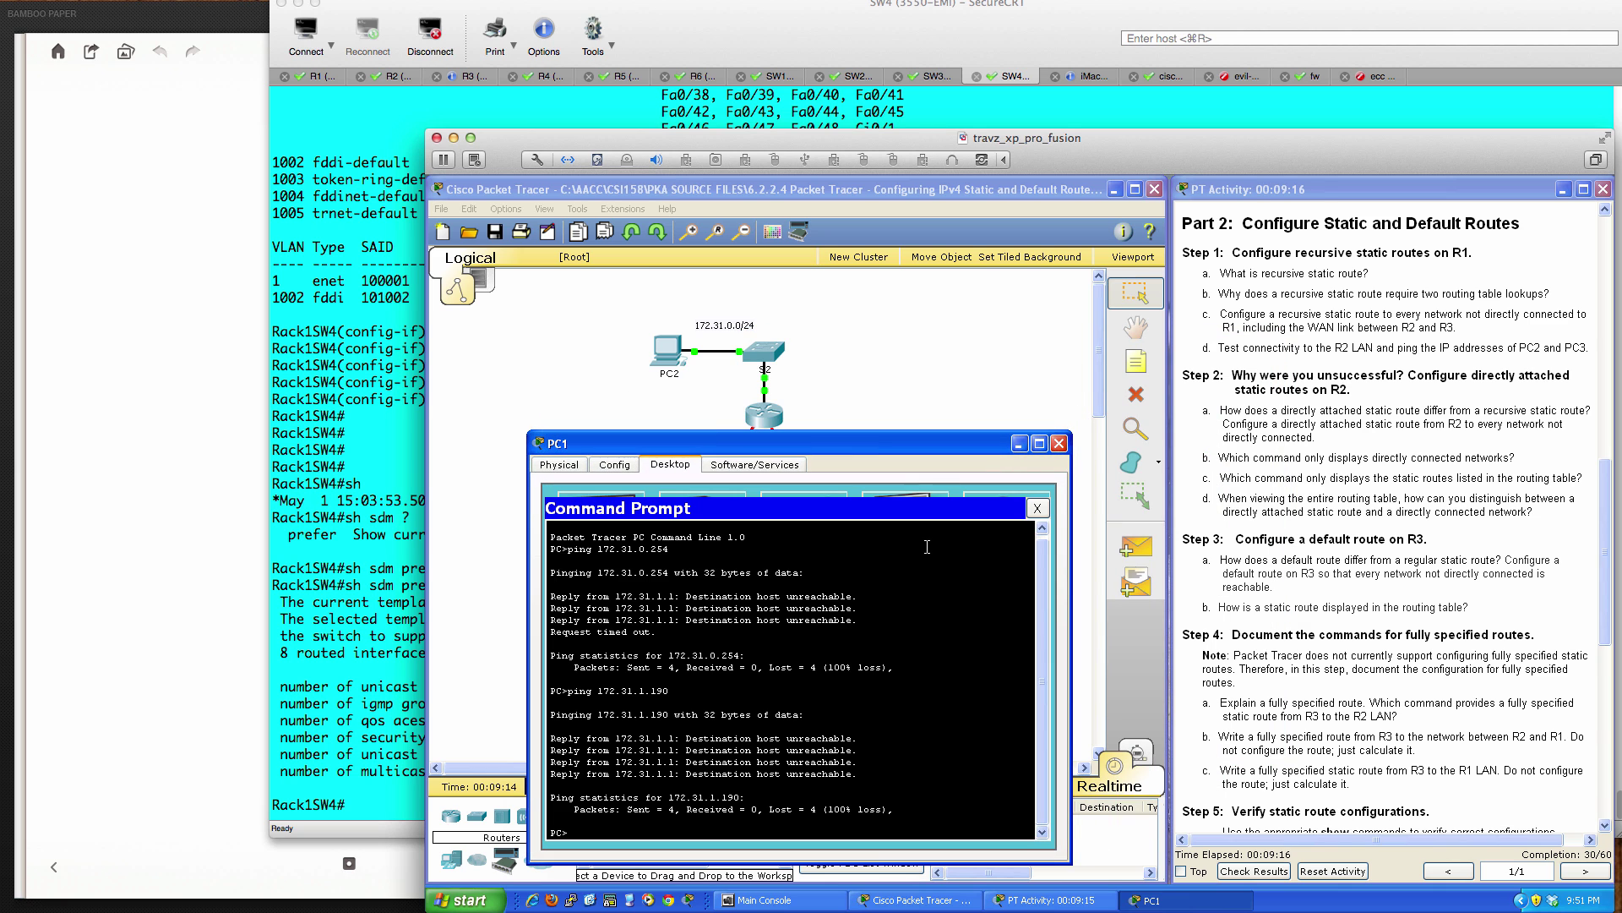
{"action": "key", "text": "Up"}
{"action": "key", "text": "Return"}
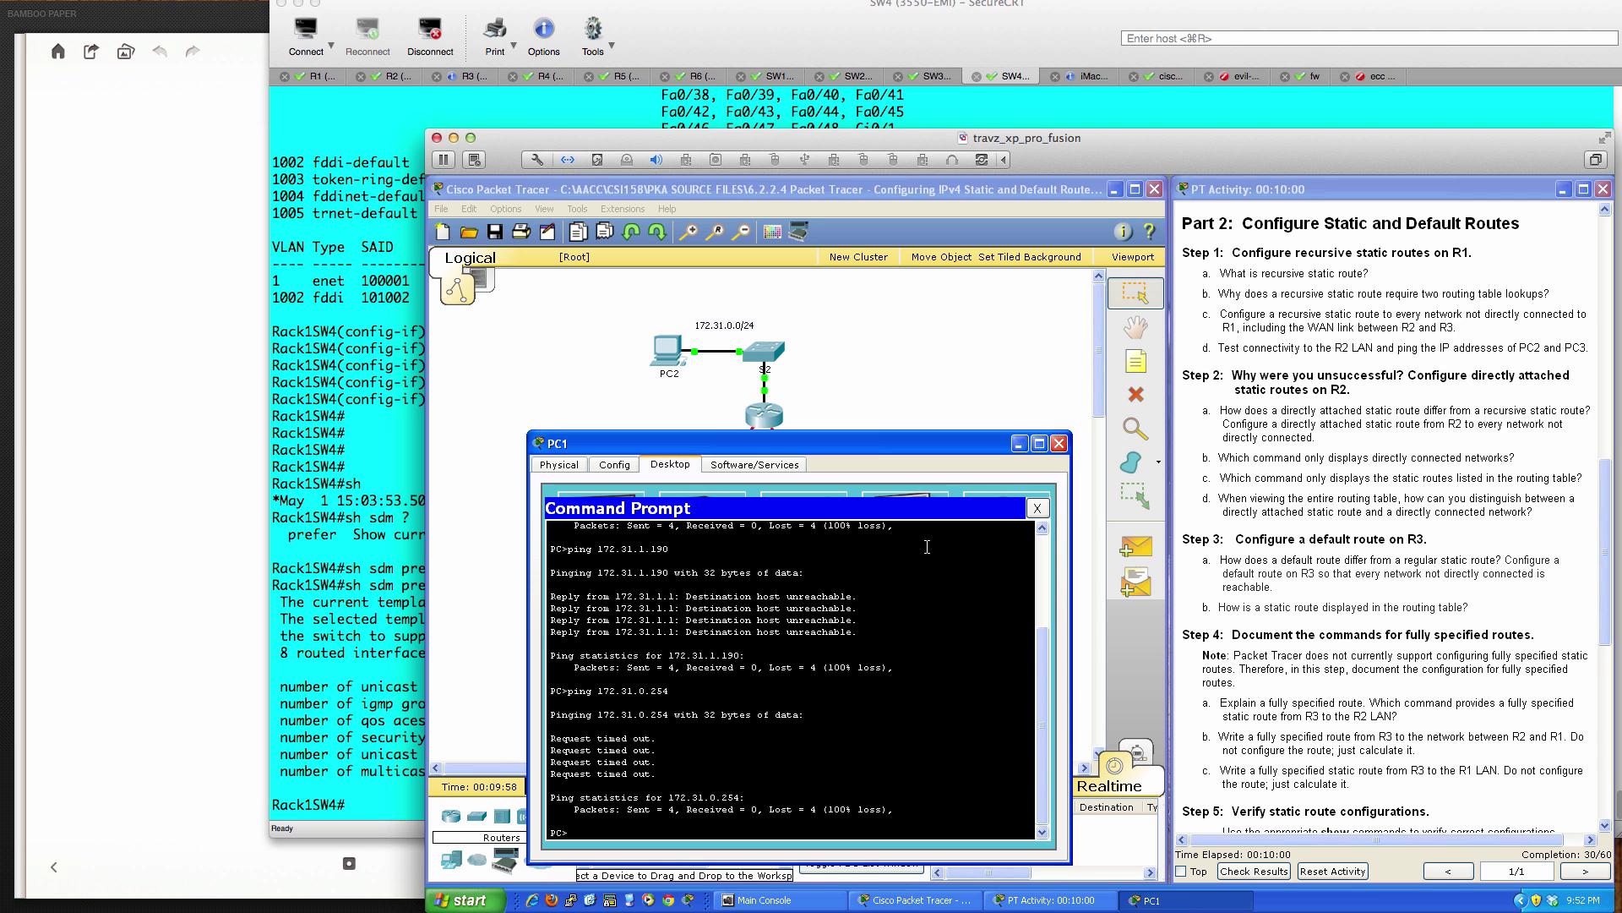
- Ping PC3 at 172.31.1.190 from PC1, and close PC1's window
{"action": "key", "text": "Up"}
{"action": "key", "text": "Return"}
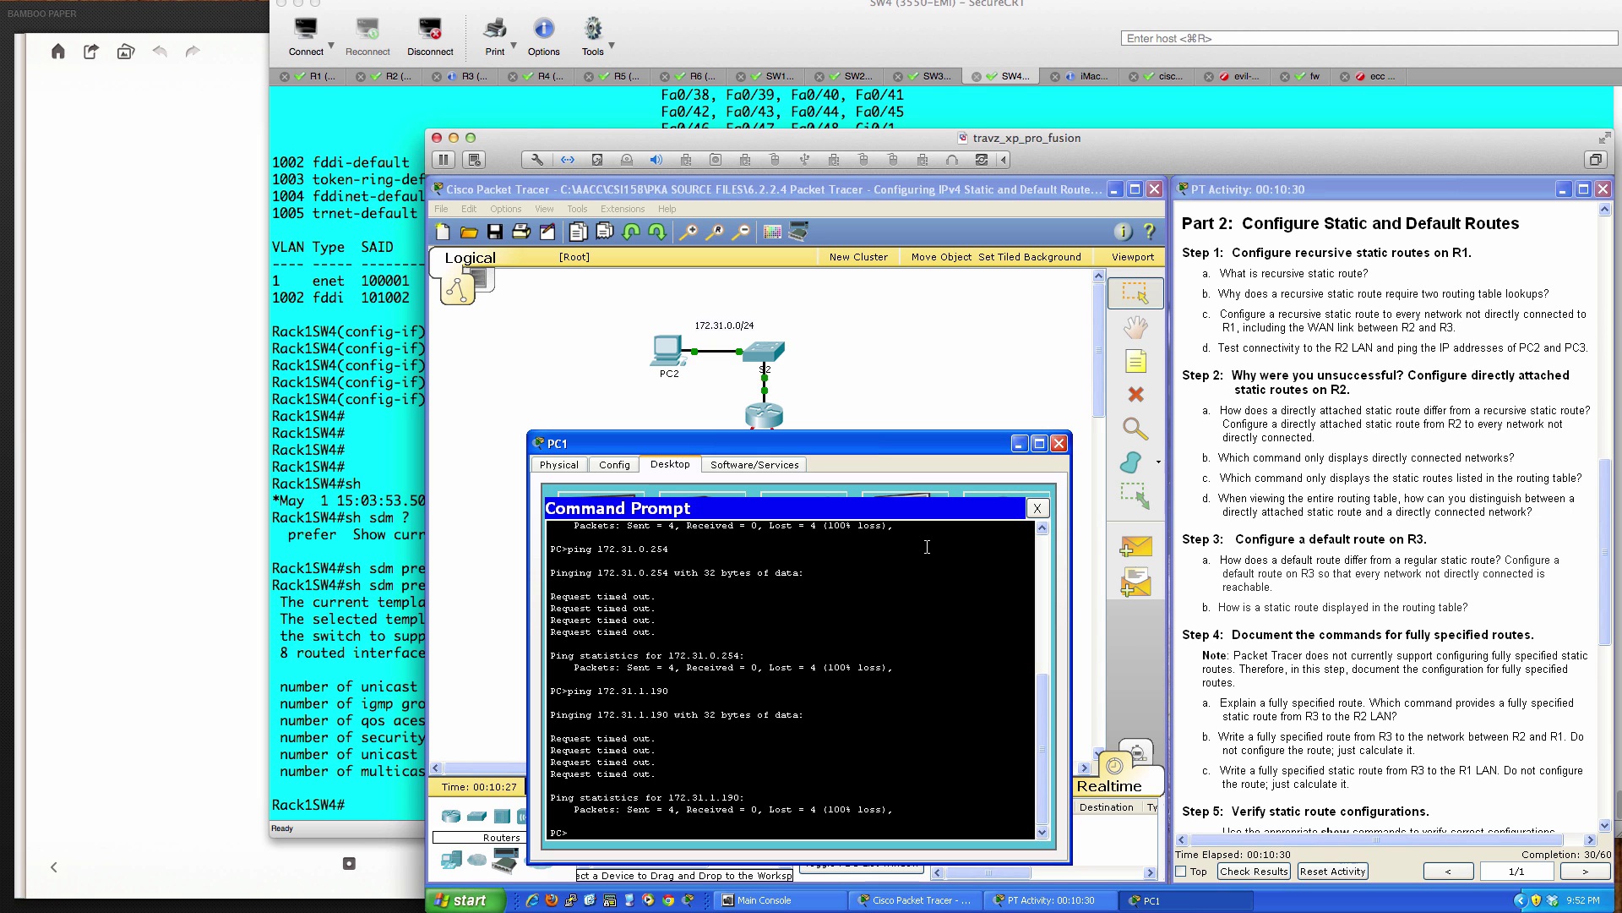
{"action": "left_click", "coordinate": [1036, 510]}
{"action": "left_click", "coordinate": [1057, 444]}
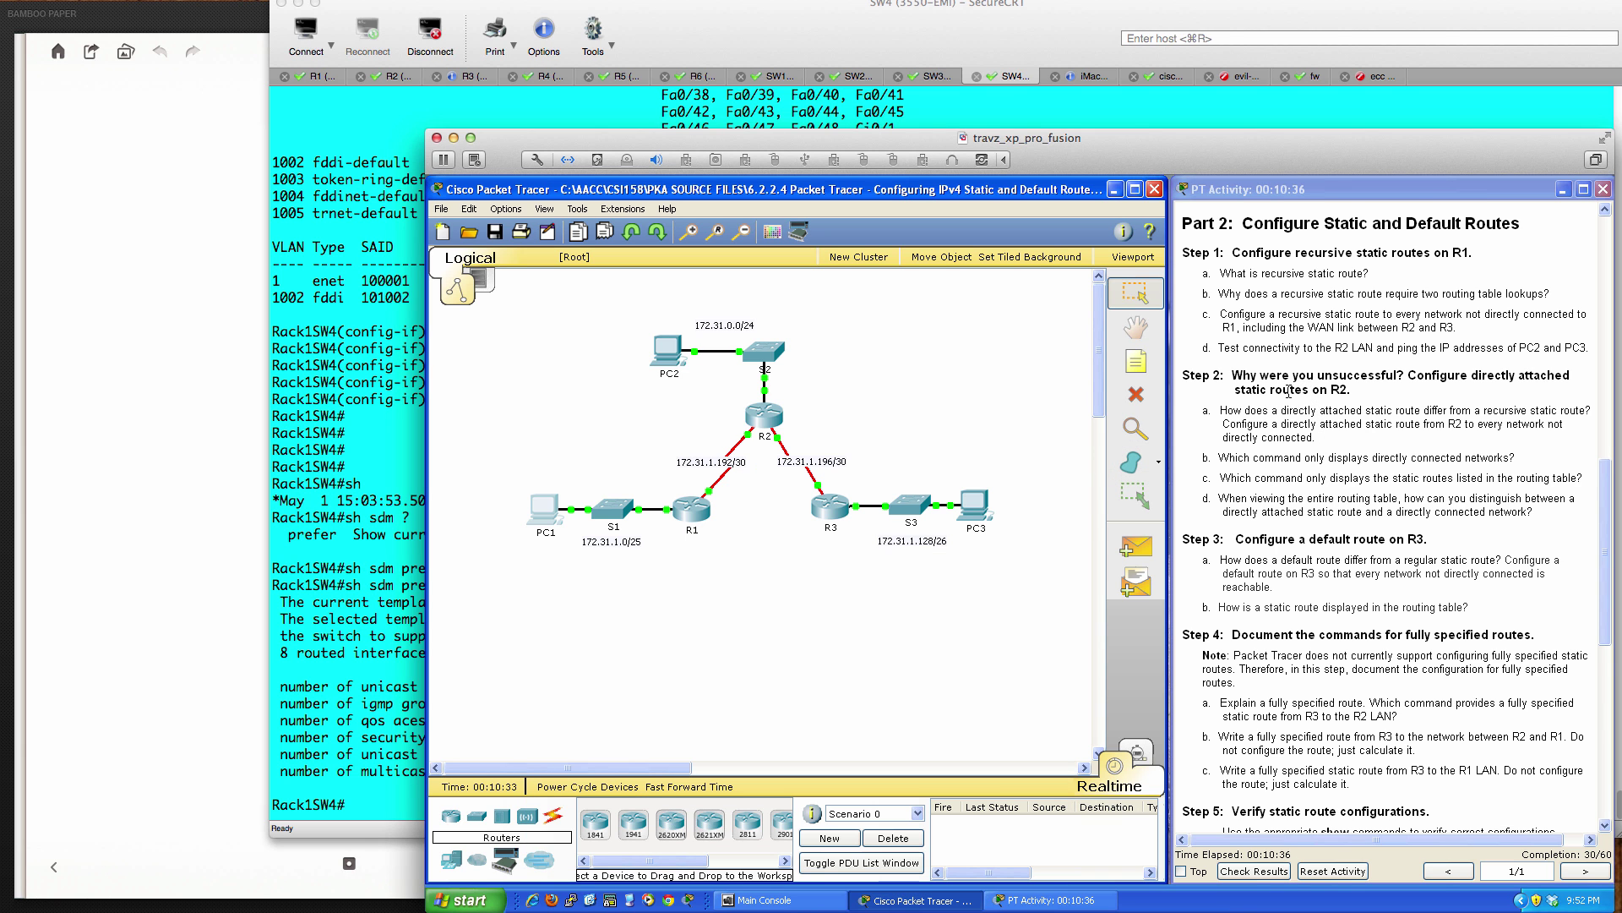
- Read the activity's Step 2 instructions, open R2, and check in the topology which R2 serial interfaces face R1 and R3
{"action": "scroll", "coordinate": [1289, 392], "scroll_direction": "down", "scroll_amount": 2}
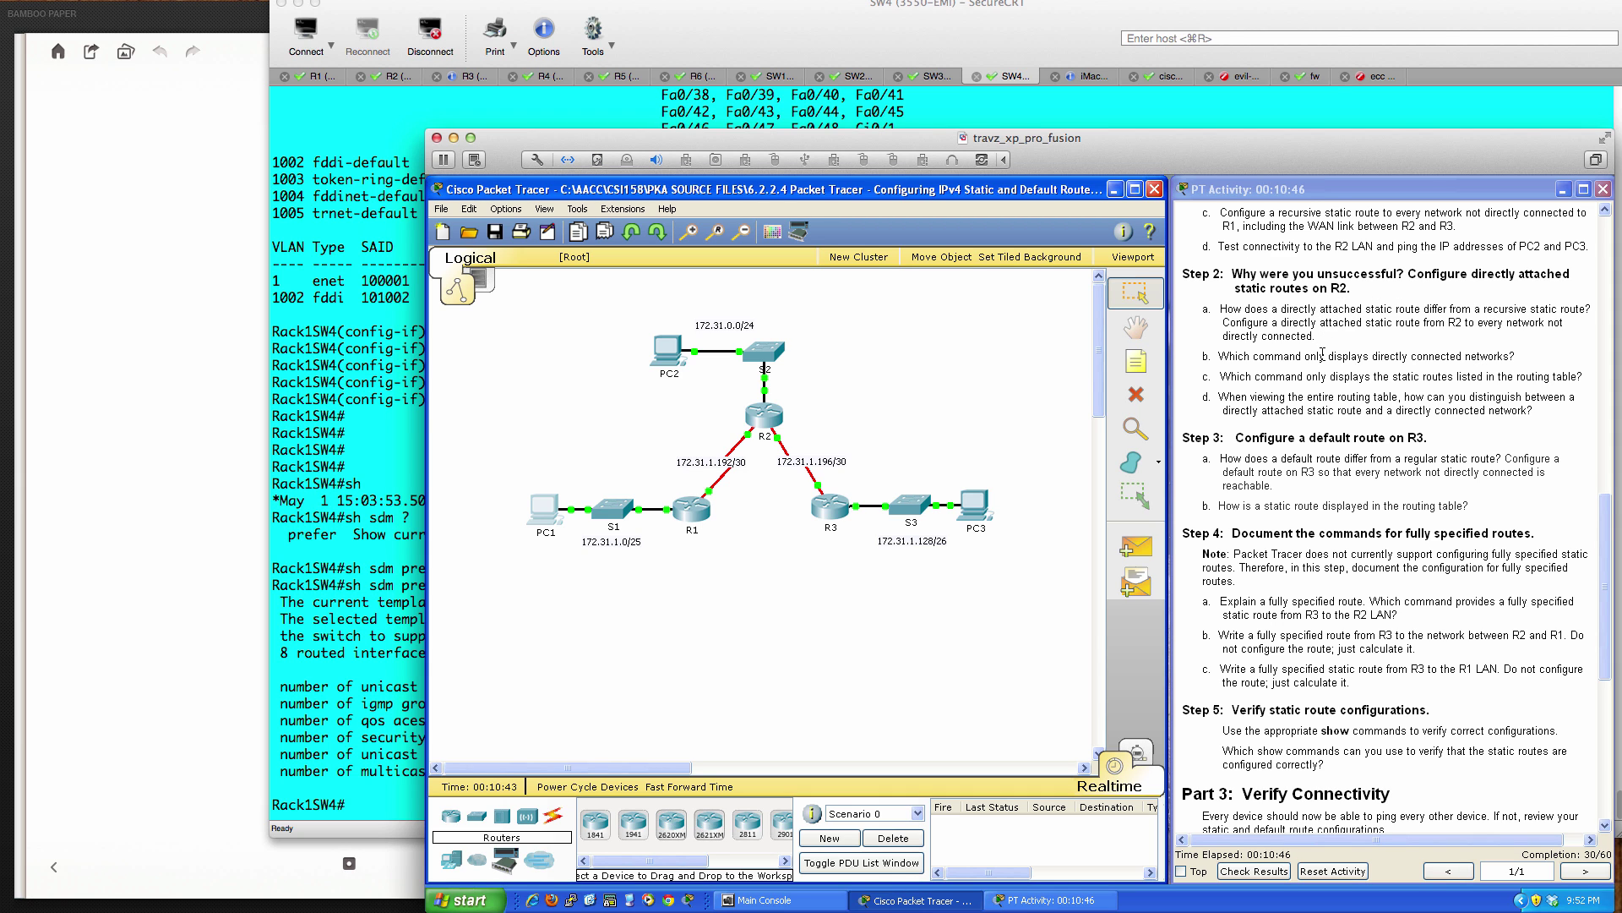
{"action": "scroll", "coordinate": [1323, 353], "scroll_direction": "down", "scroll_amount": 1}
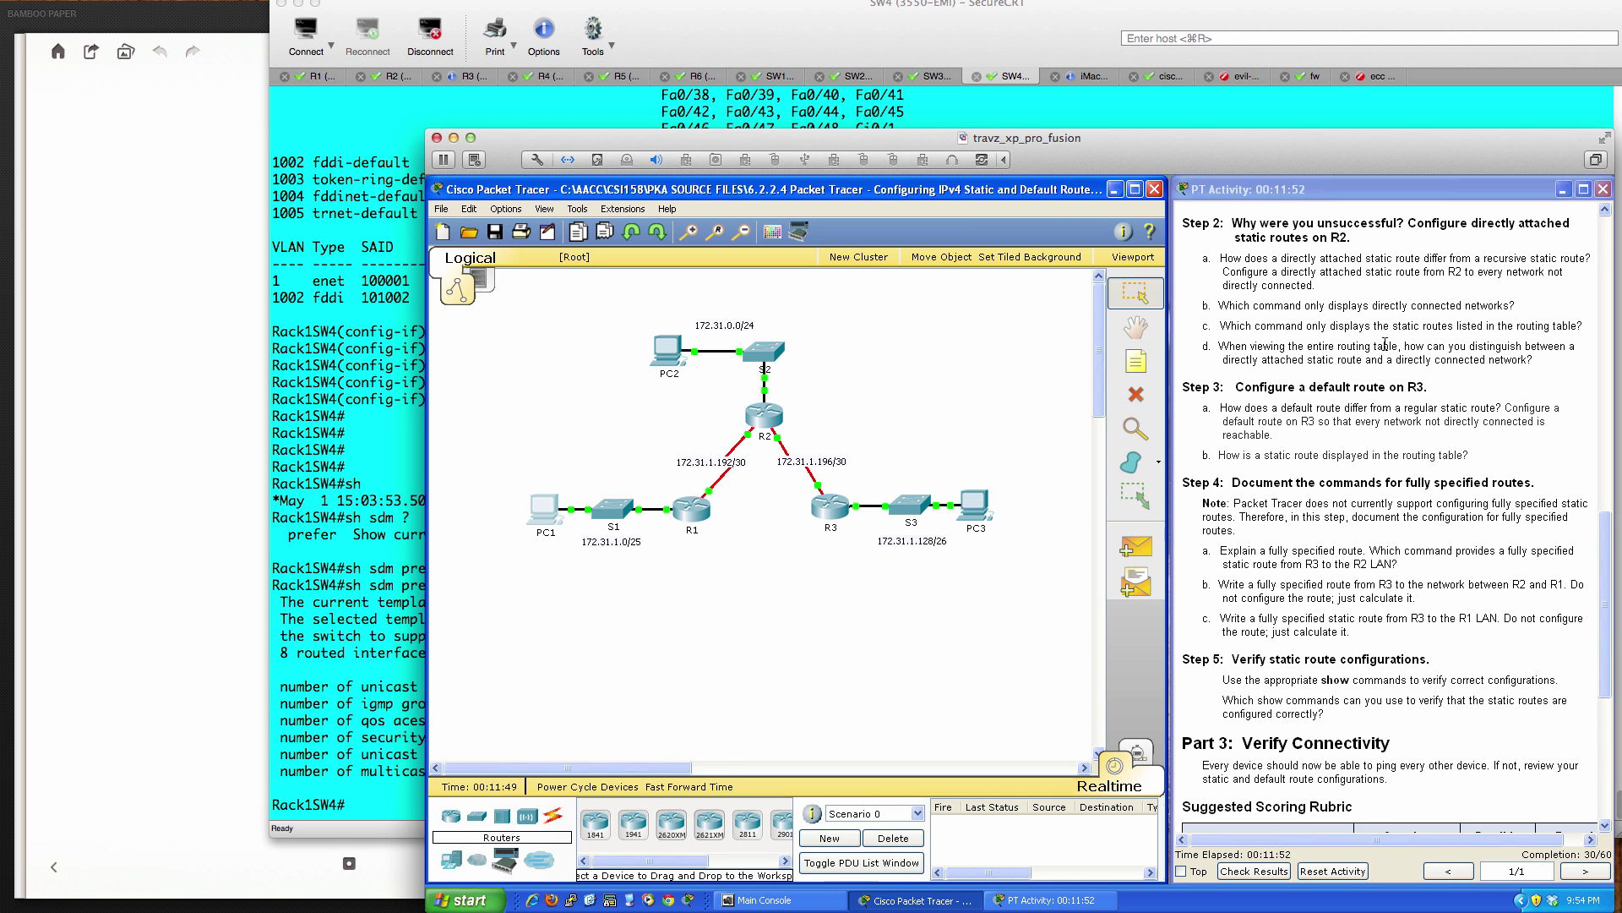
{"action": "scroll", "coordinate": [1385, 344], "scroll_direction": "down", "scroll_amount": 1}
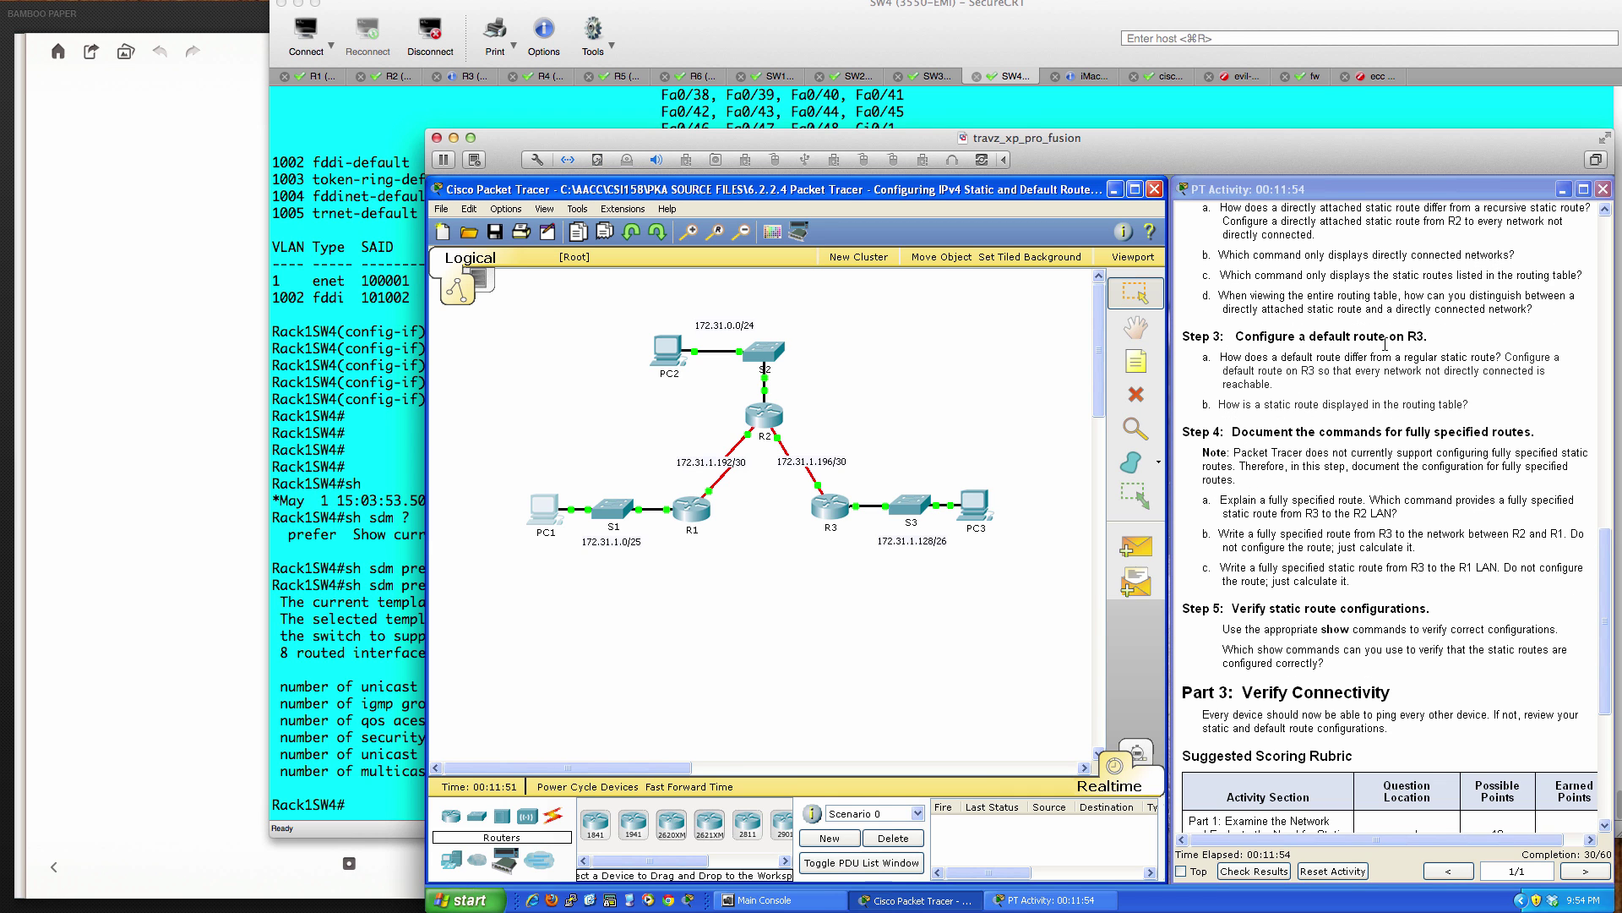
{"action": "scroll", "coordinate": [1385, 344], "scroll_direction": "up", "scroll_amount": 1}
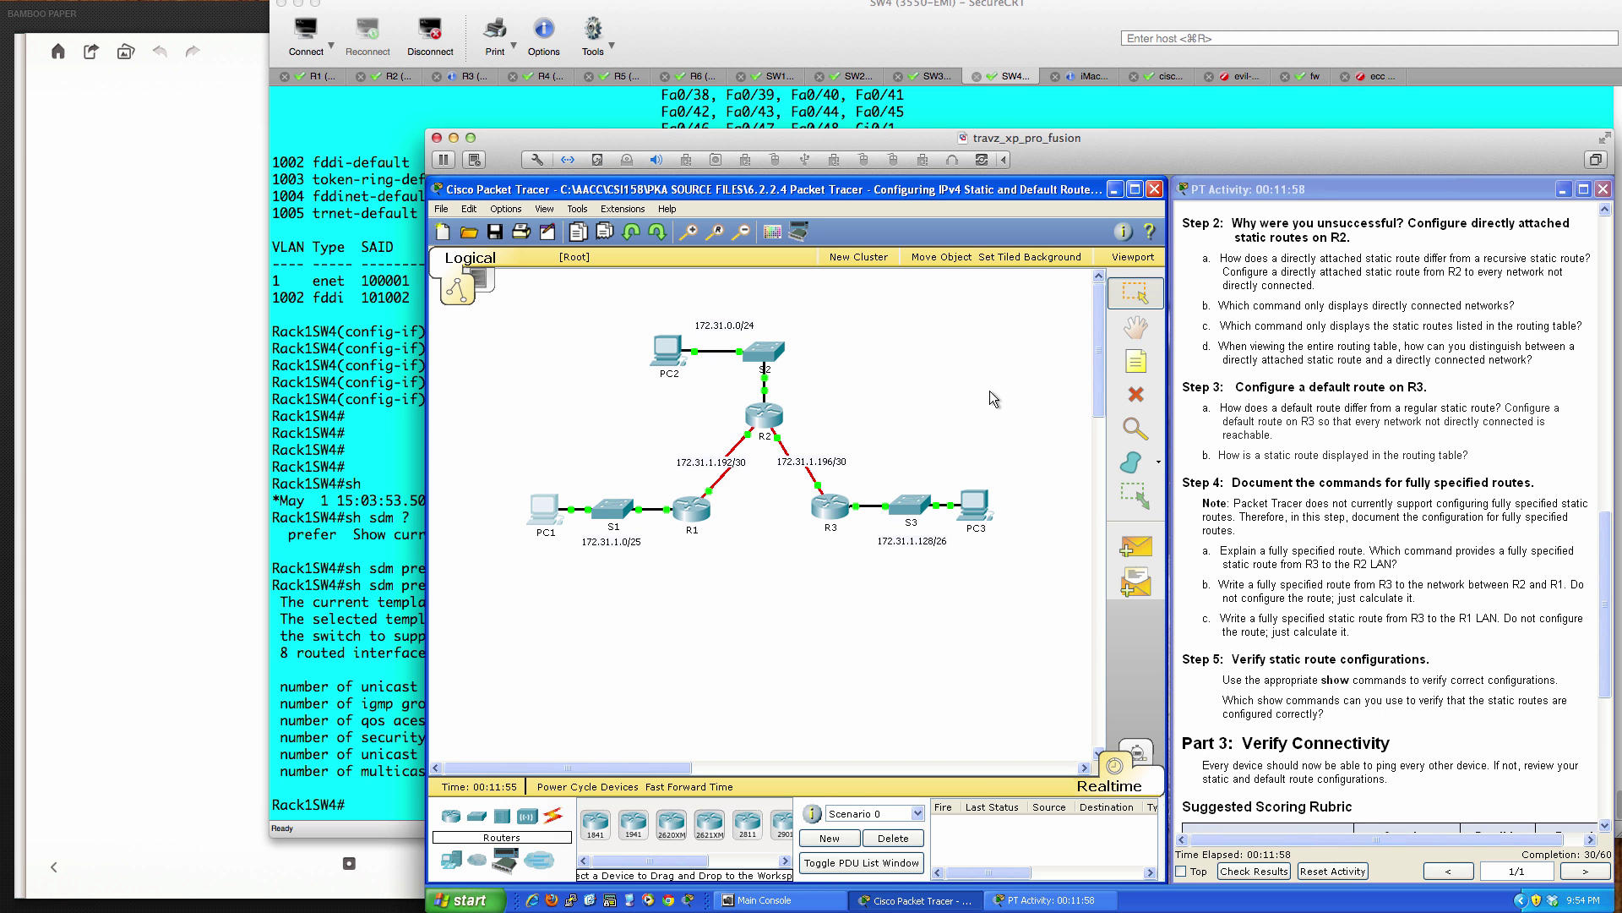
{"action": "left_click", "coordinate": [775, 425]}
{"action": "left_click_drag", "start_coordinate": [943, 338], "coordinate": [1167, 444]}
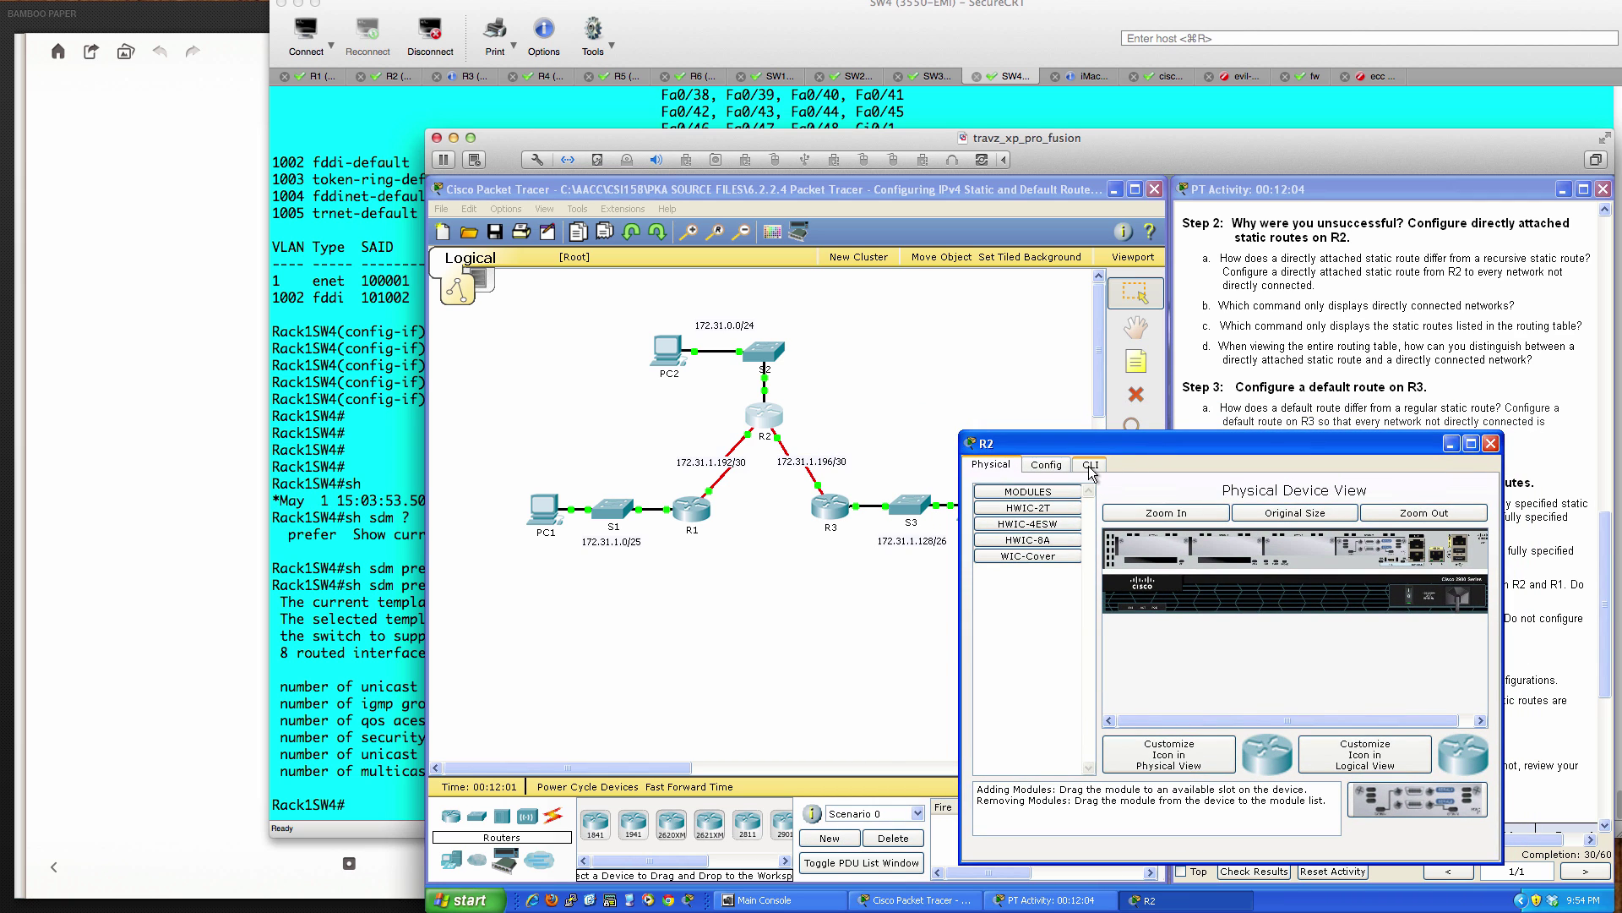
{"action": "left_click", "coordinate": [896, 447]}
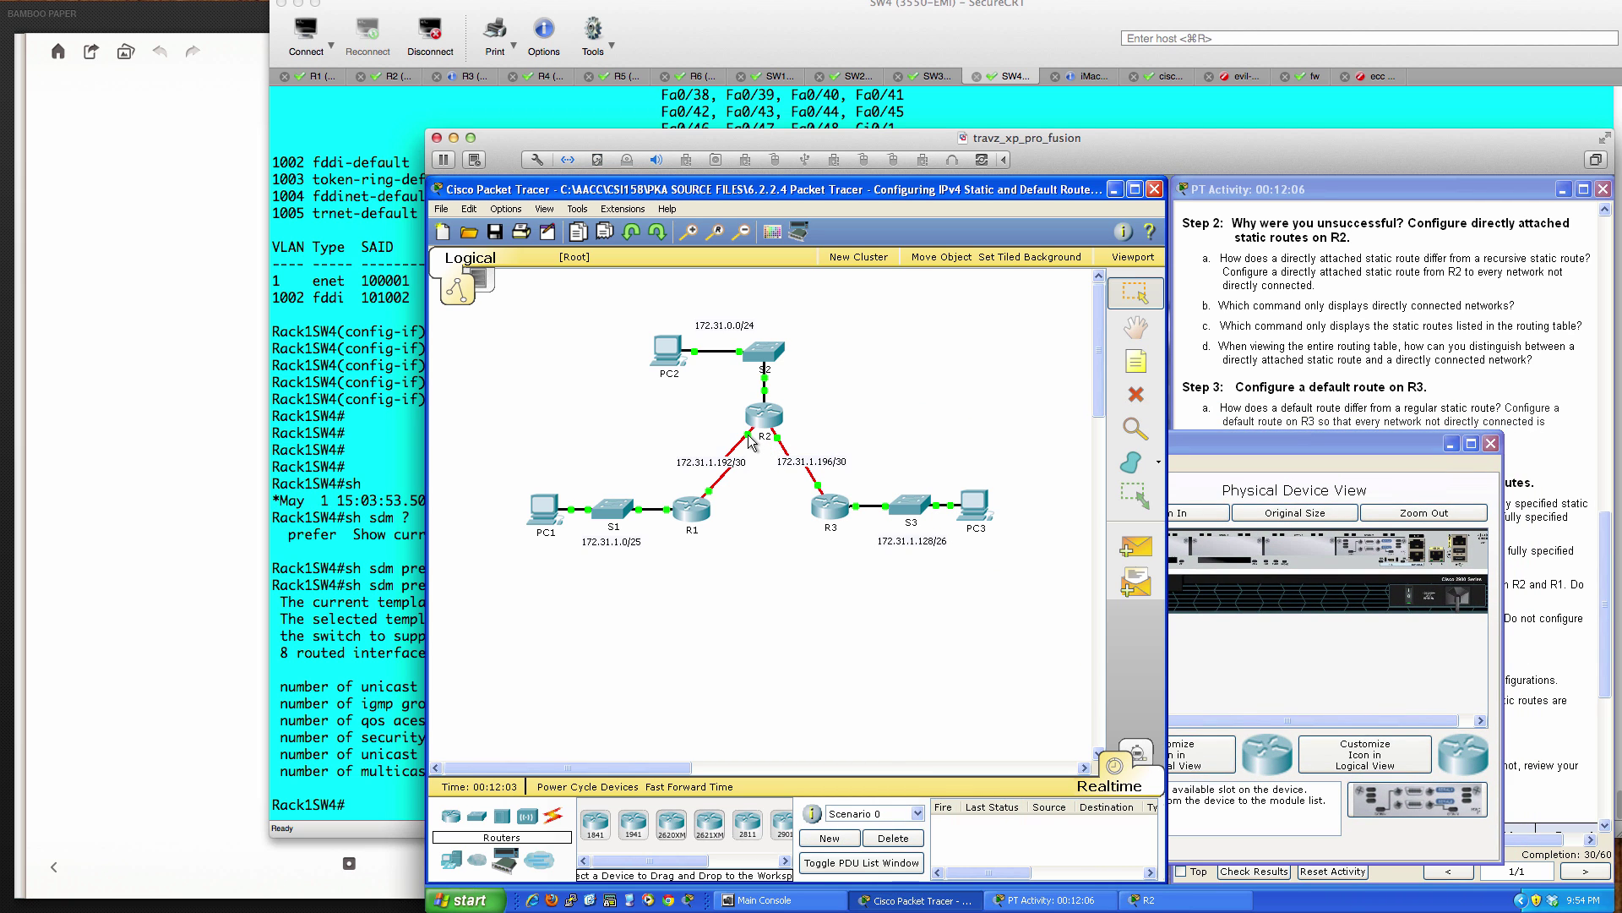
{"action": "mouse_move", "coordinate": [748, 441]}
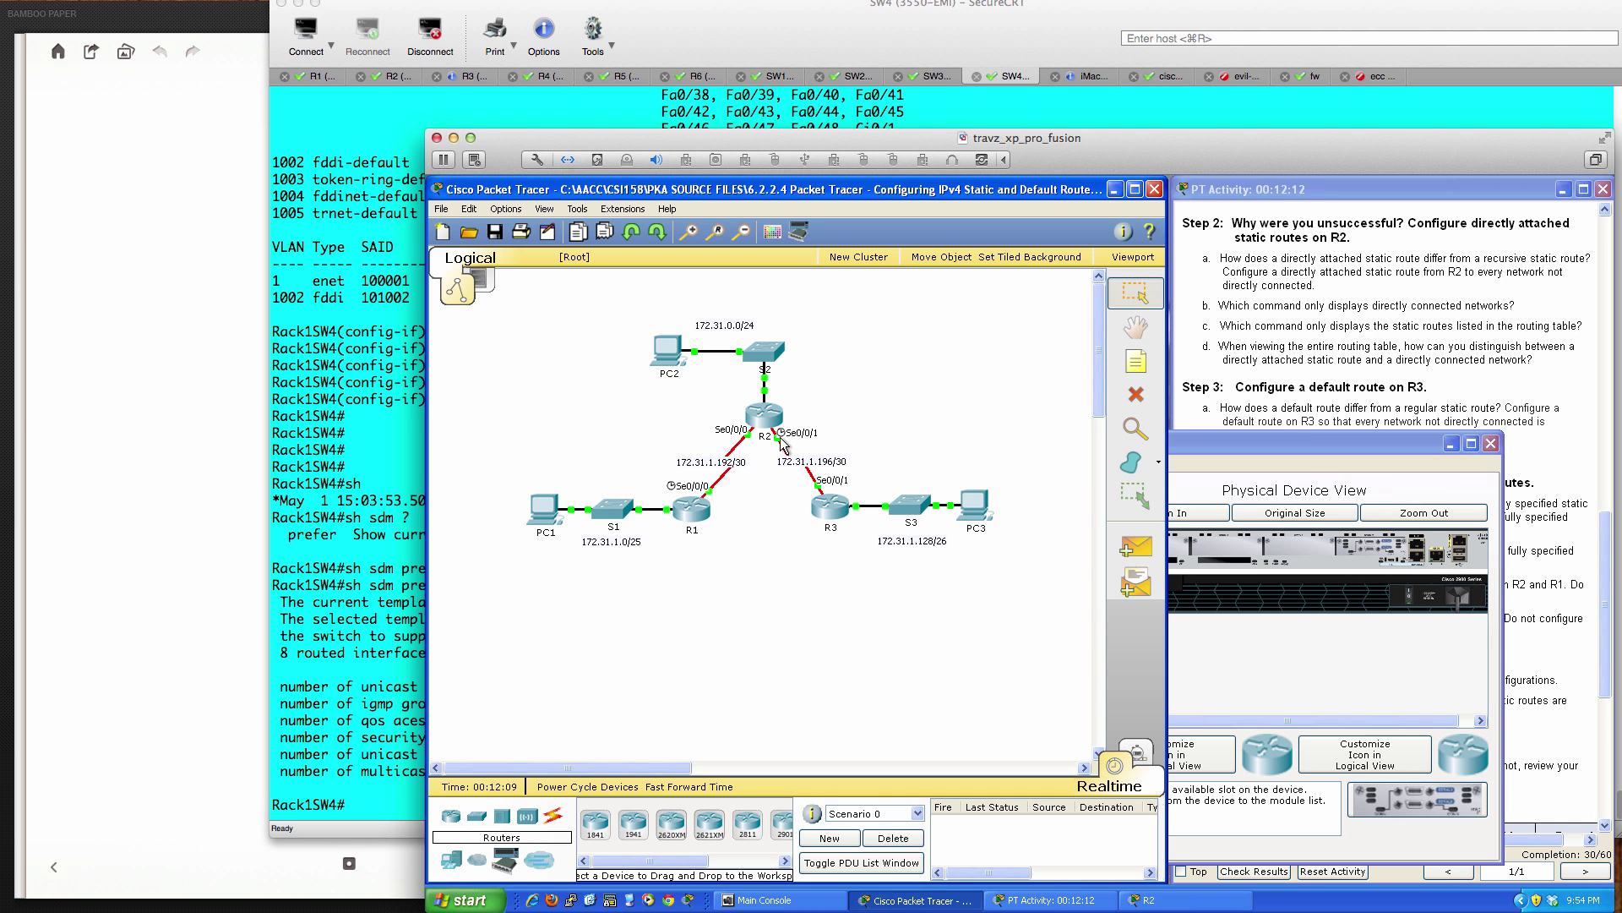
- Open router R2's command-line interface and enter privileged EXEC mode
{"action": "left_click", "coordinate": [1225, 441]}
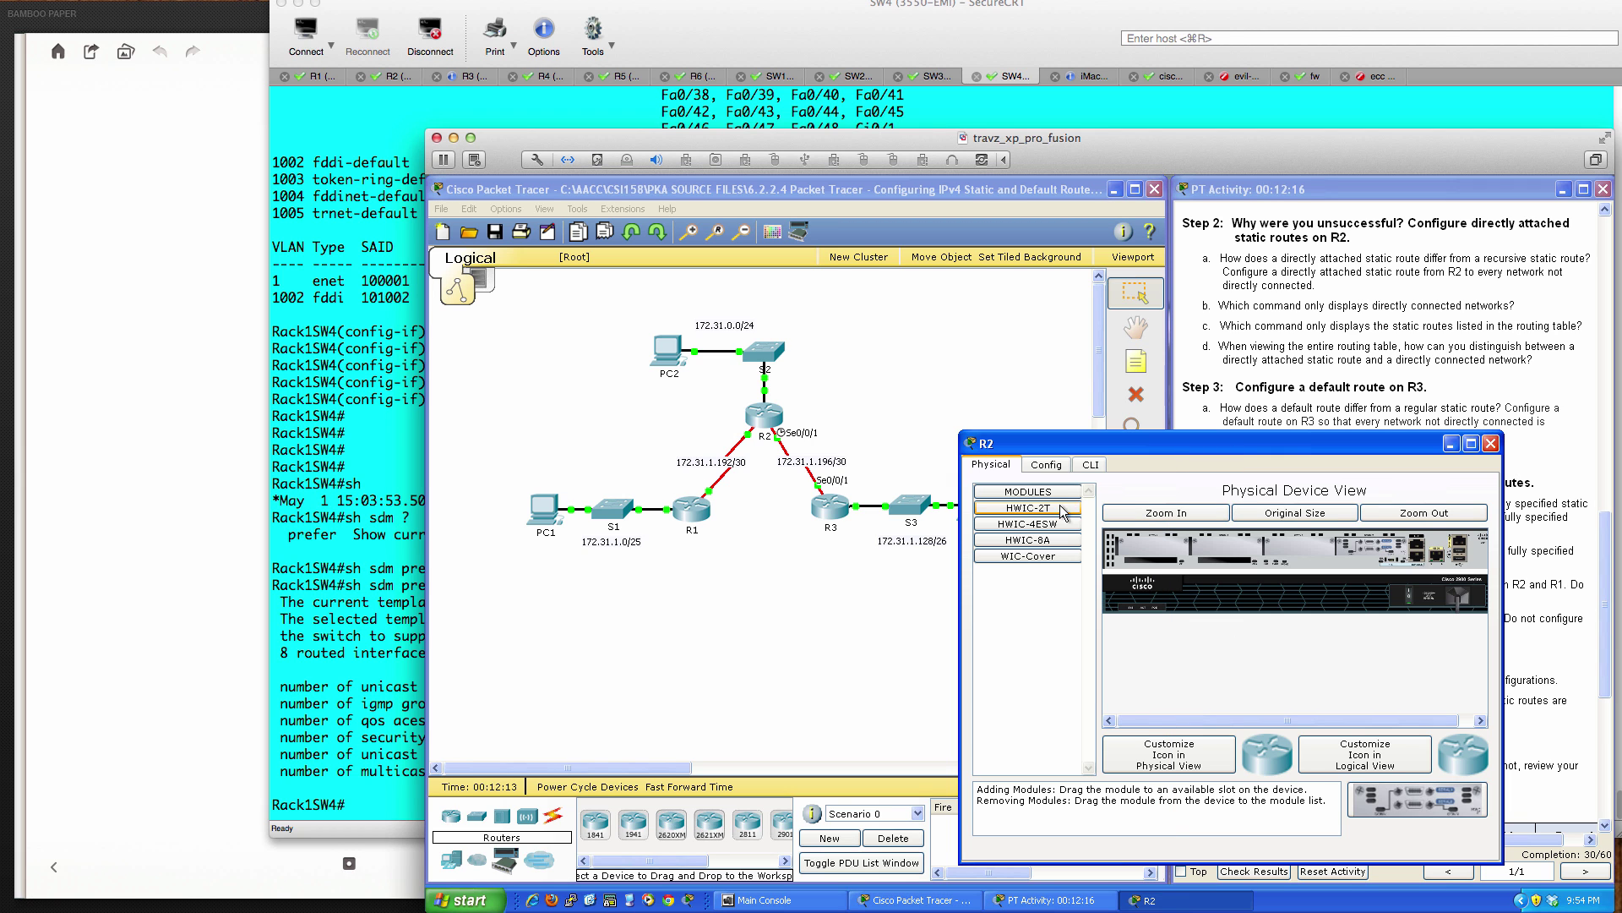
{"action": "left_click", "coordinate": [1092, 466]}
{"action": "key", "text": "Return"}
{"action": "key", "text": "Return"}
{"action": "key", "text": "Return"}
{"action": "key", "text": "Return"}
{"action": "key", "text": "Return"}
{"action": "key", "text": "Return"}
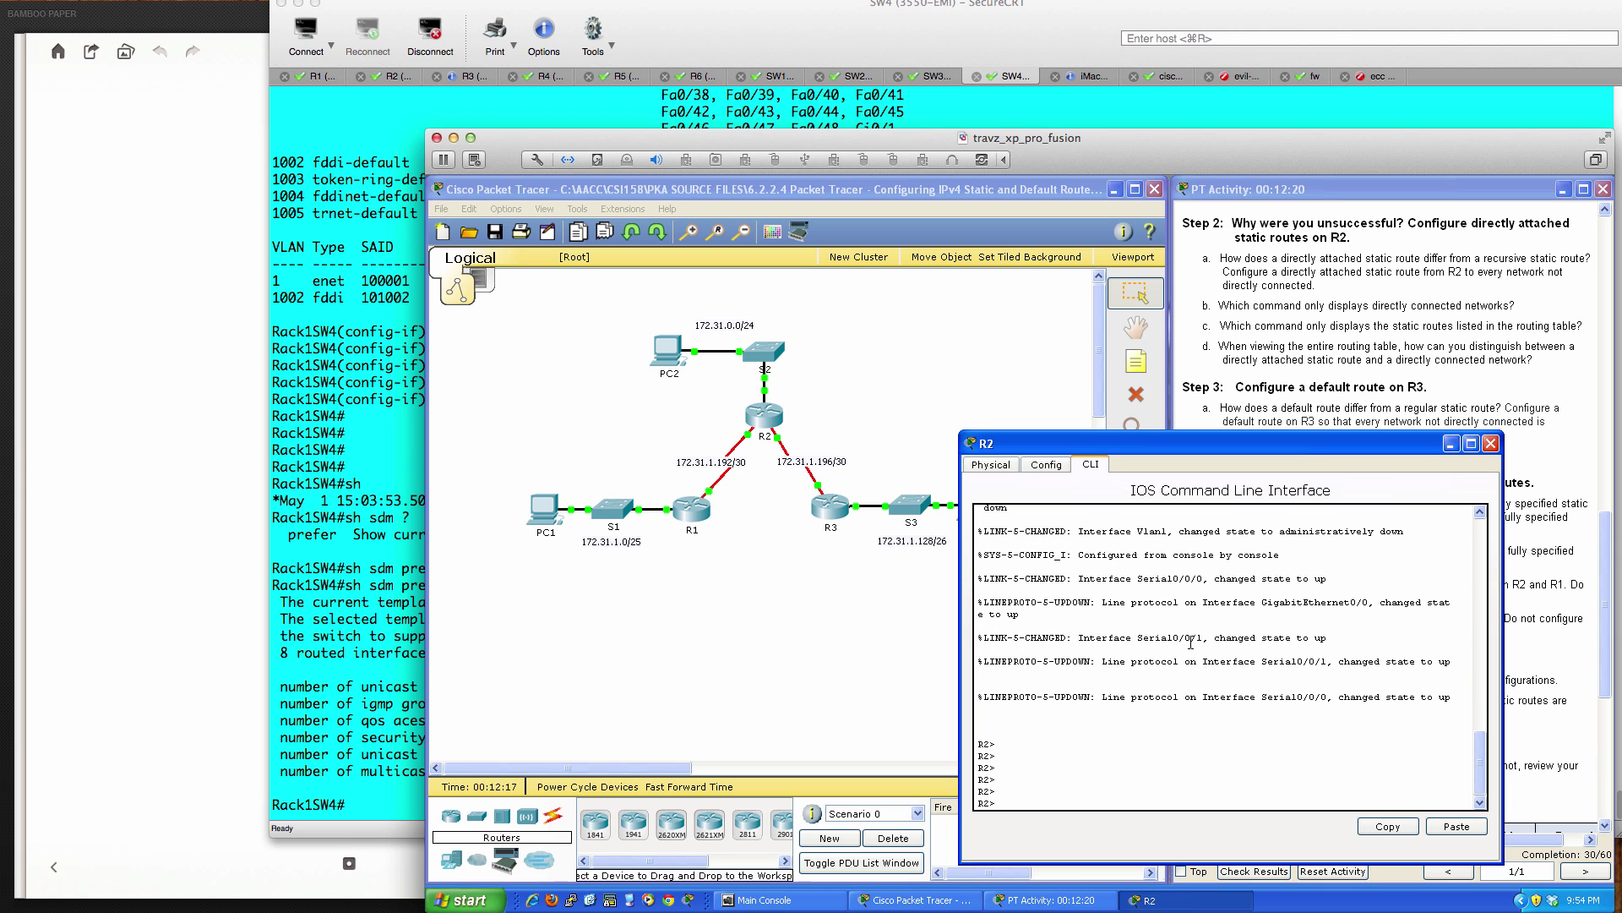
{"action": "type", "text": "en"}
{"action": "key", "text": "Return"}
{"action": "key", "text": "Return"}
{"action": "key", "text": "Return"}
{"action": "key", "text": "Return"}
- Enter global configuration mode on R2 and add a directly attached static route to 172.31.1.0 255.255.255.128 via s0/0/0
{"action": "type", "text": "conf"}
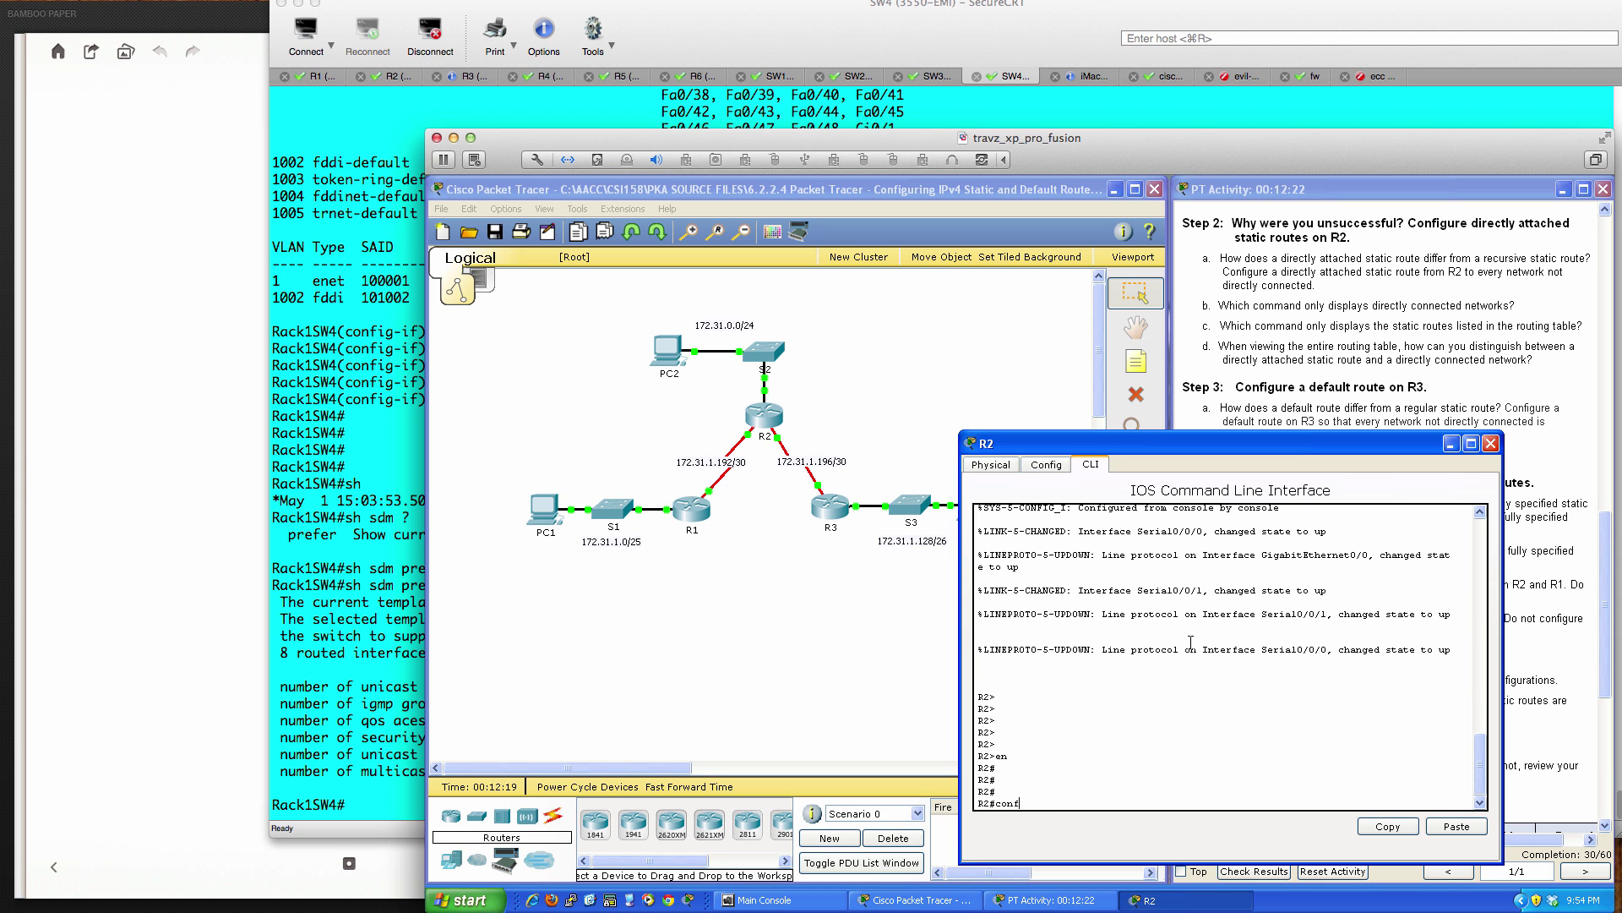
{"action": "type", "text": " t"}
{"action": "key", "text": "Return"}
{"action": "type", "text": "ip route "}
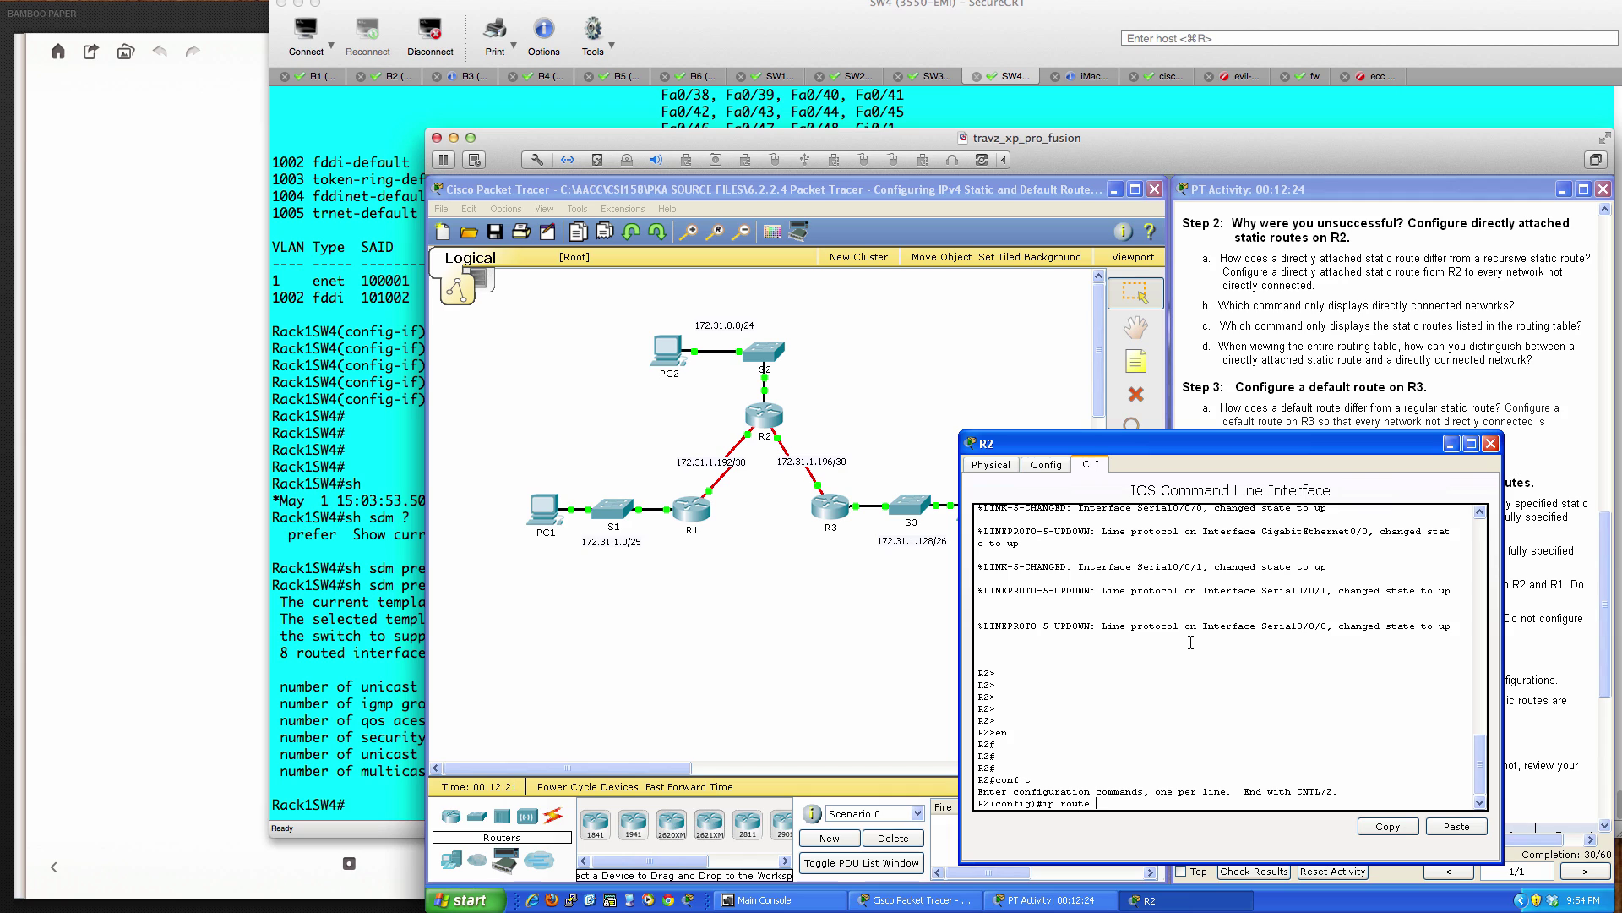
{"action": "type", "text": "172.31.1.0 255.255.255.128 s0/0/0"}
{"action": "key", "text": "Return"}
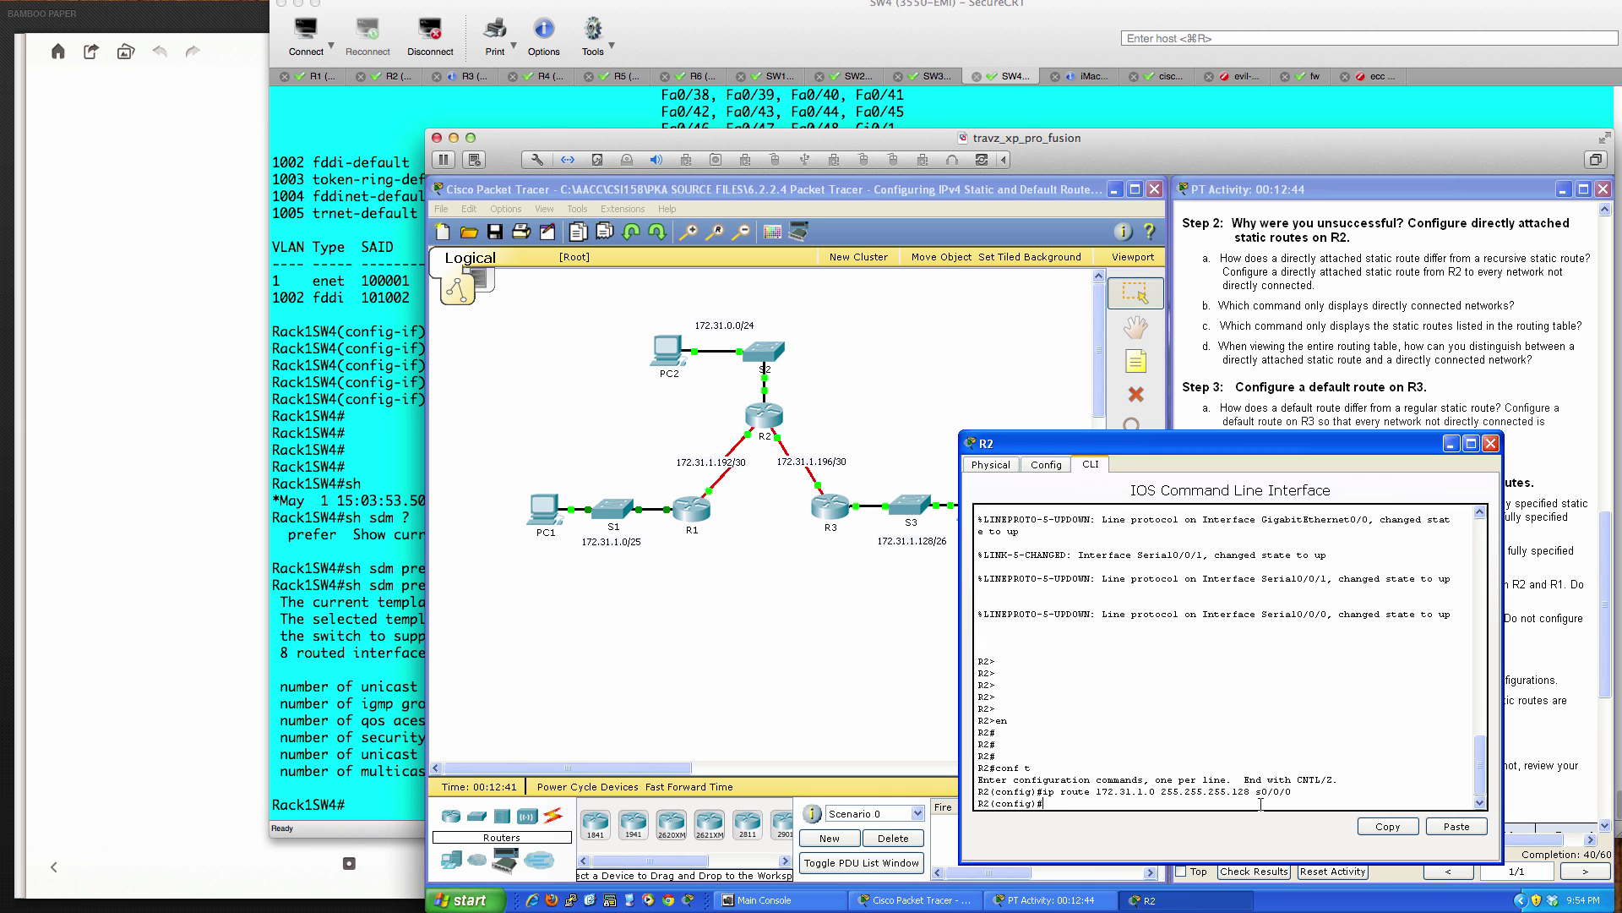
- Try to add a static route on R2 to 172.31.1.128 with mask 255.255.255.191 via s0/0/0
{"action": "key", "text": "Up"}
{"action": "key", "text": "BackSpace"}
{"action": "type", "text": "128 255.255.255.128 s0/0/0"}
{"action": "key", "text": "Right"}
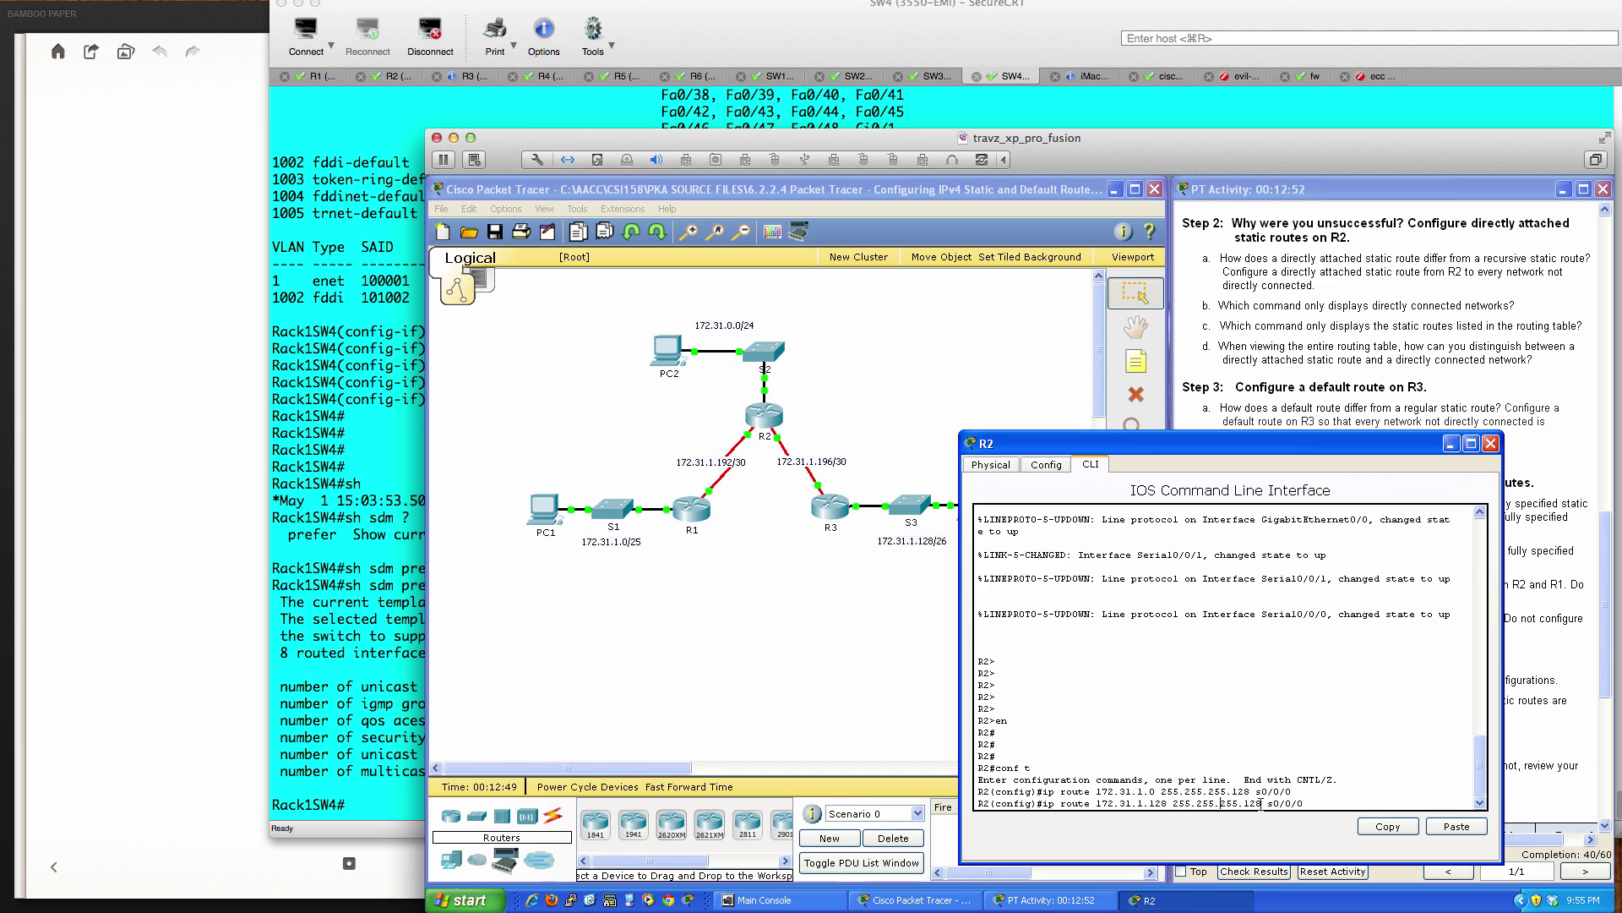
{"action": "key", "text": "BackSpace"}
{"action": "key", "text": "BackSpace"}
{"action": "type", "text": "92"}
{"action": "key", "text": "Return"}
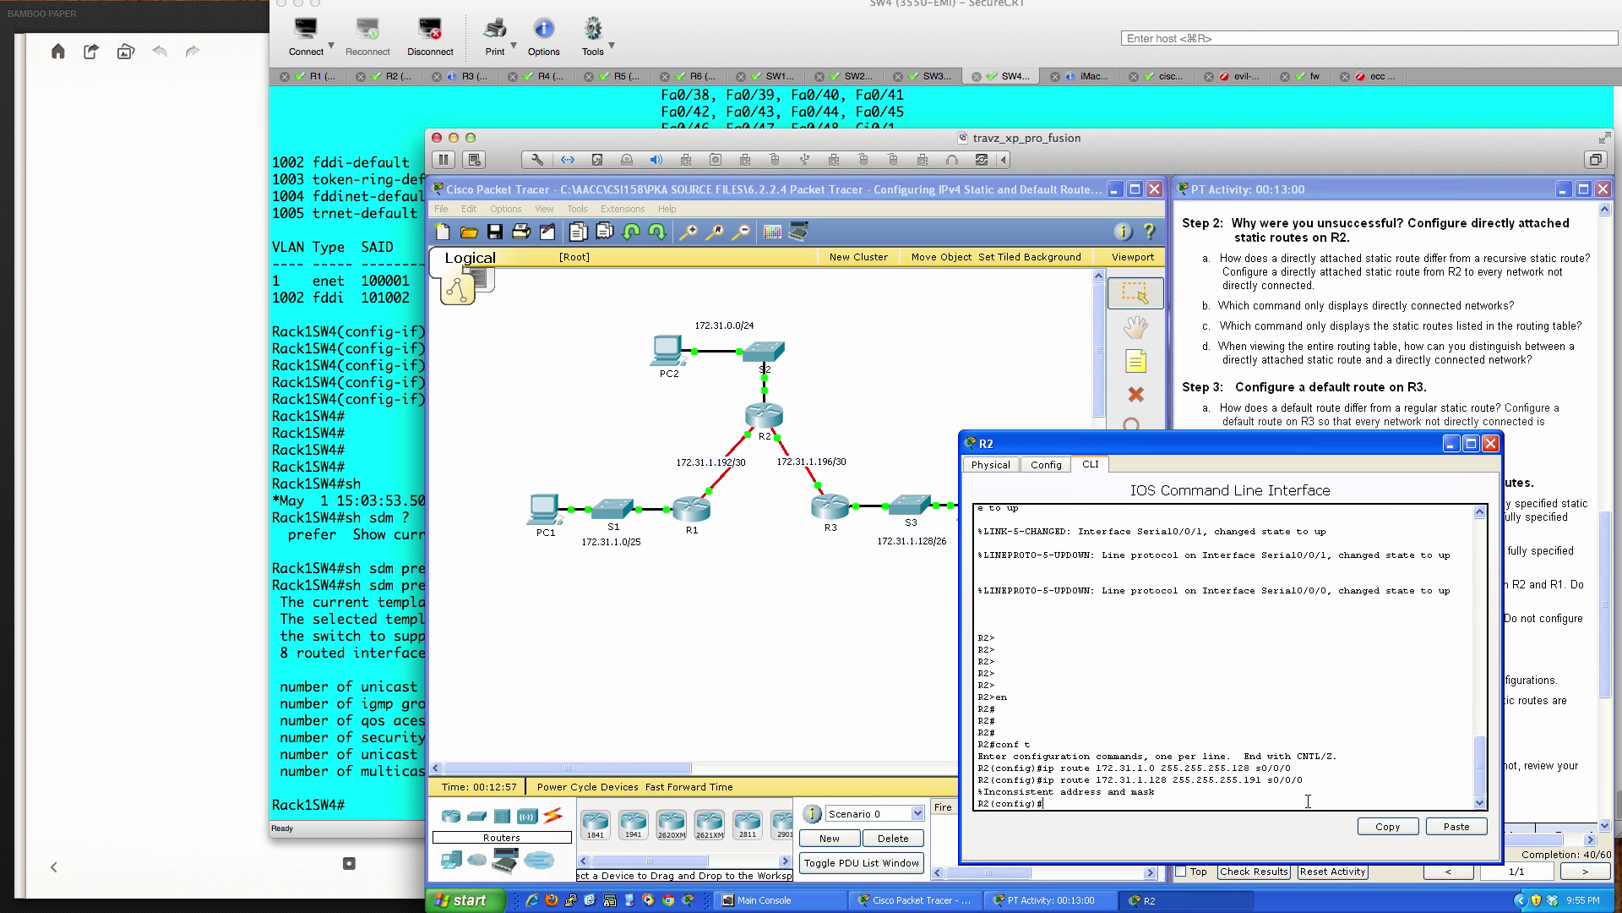
- Correct the mask to 255.255.255.192 and add the R2 static route to 172.31.1.128 via s0/0/0
{"action": "key", "text": "Up"}
{"action": "key", "text": "Left"}
{"action": "key", "text": "Left"}
{"action": "key", "text": "Left"}
{"action": "key", "text": "Left"}
{"action": "key", "text": "Left"}
{"action": "key", "text": "Left"}
{"action": "key", "text": "Left"}
{"action": "key", "text": "BackSpace"}
{"action": "type", "text": "2"}
{"action": "key", "text": "Return"}
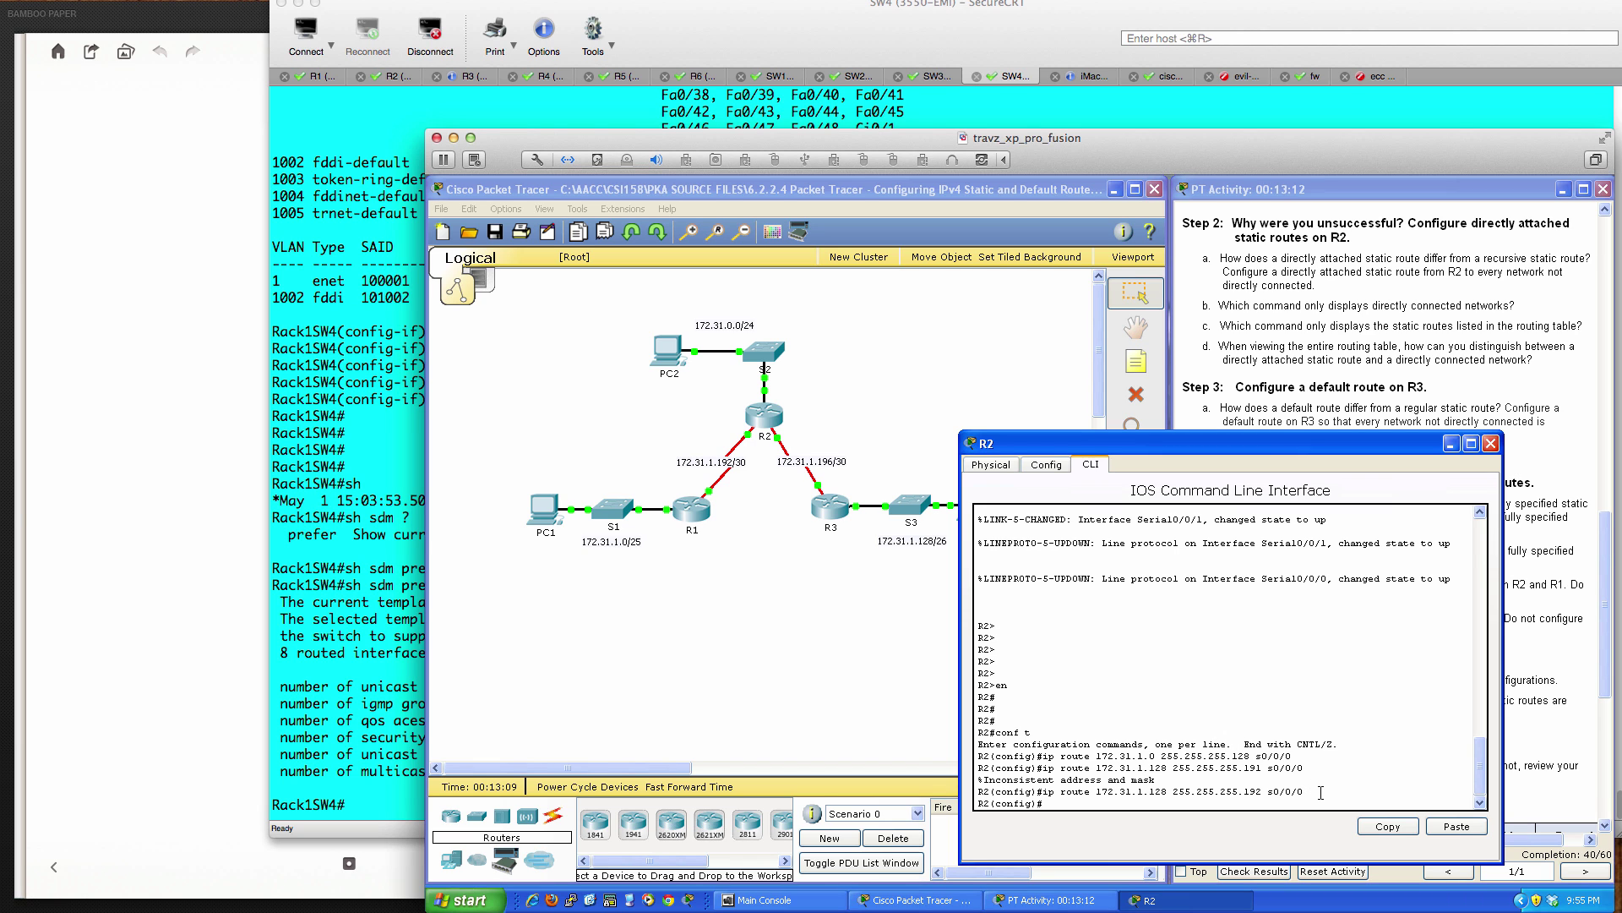
- Add the R2 static route to 172.31.1.128 255.255.255.192 via s0/0/1, and remove the same route via s0/0/0
{"action": "key", "text": "Up"}
{"action": "key", "text": "BackSpace"}
{"action": "type", "text": "1"}
{"action": "key", "text": "Return"}
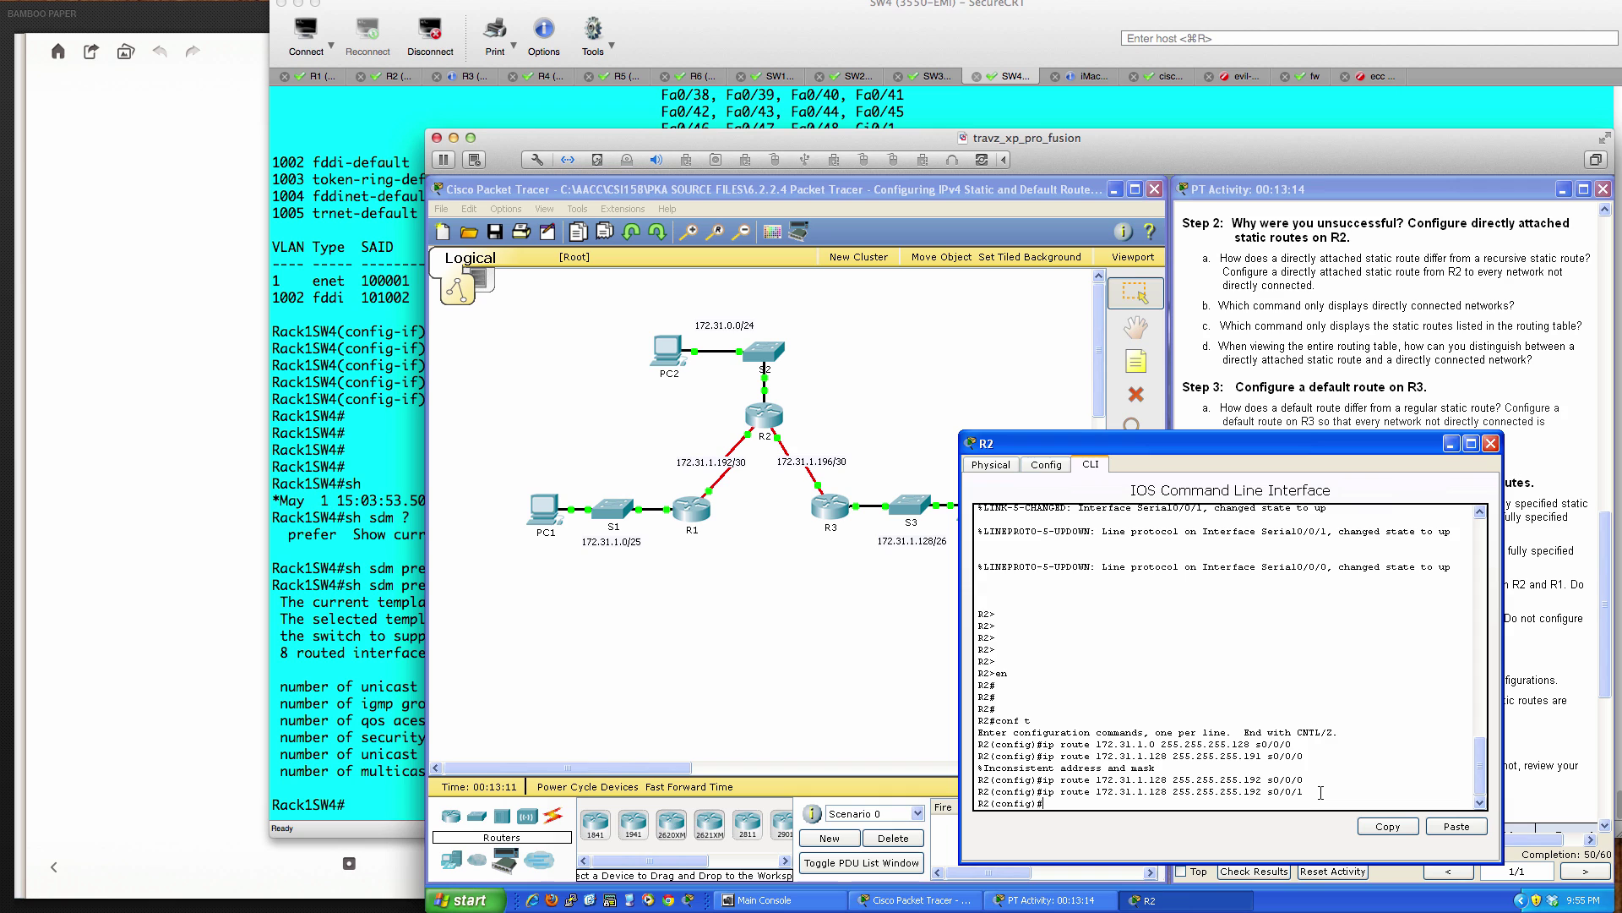
{"action": "key", "text": "Up"}
{"action": "key", "text": "Up"}
{"action": "type", "text": "no"}
{"action": "key", "text": "Return"}
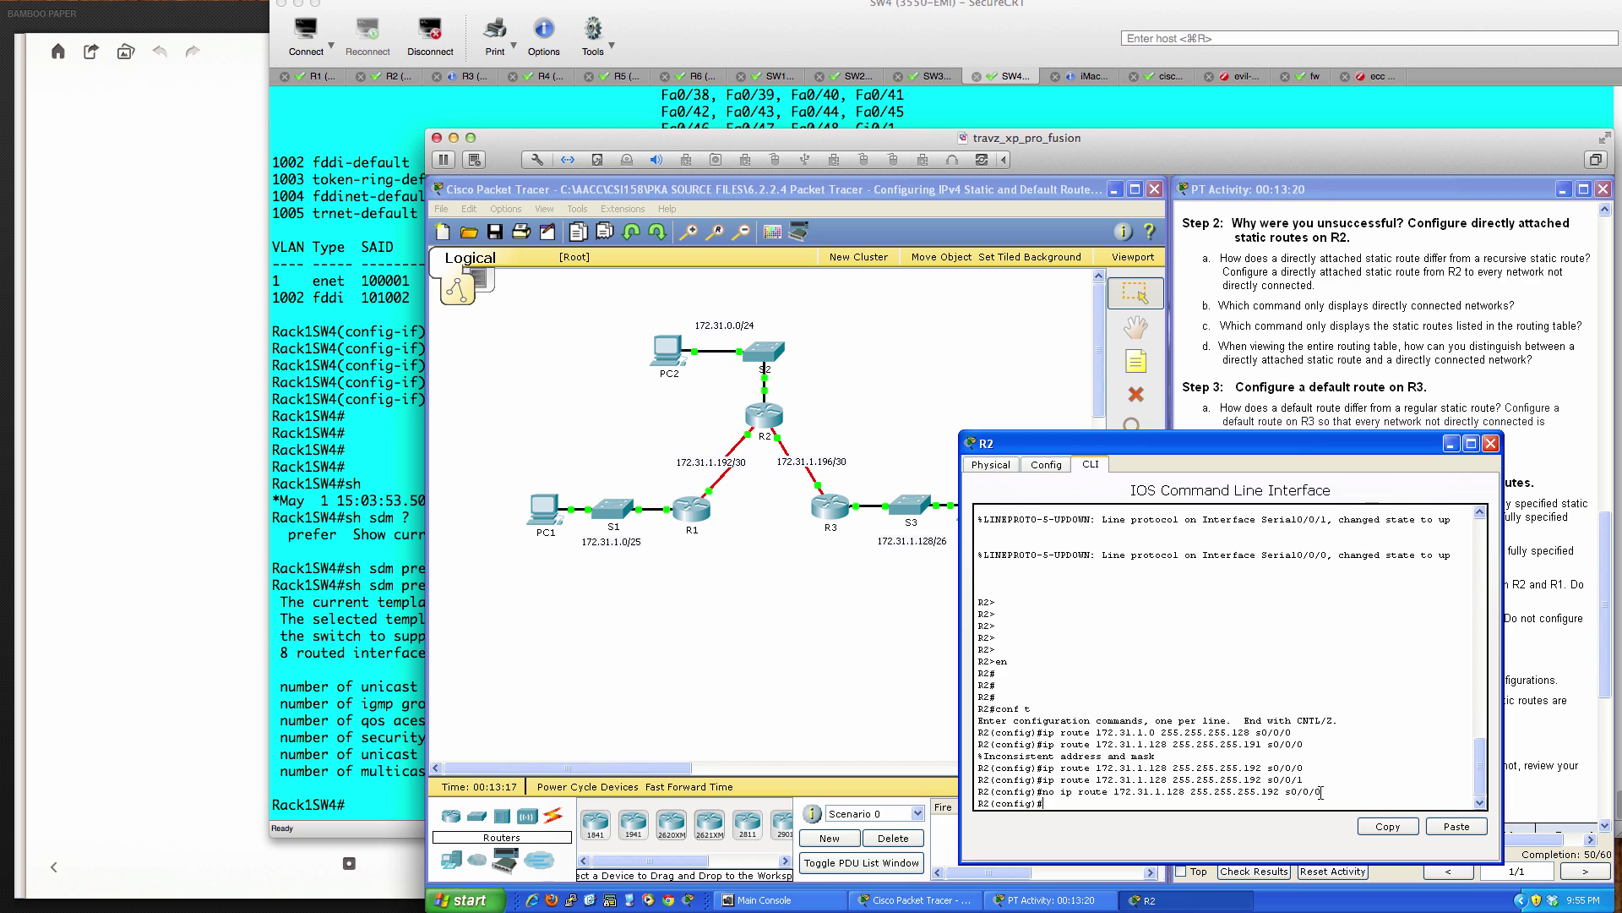
- Display R2's running configuration from configuration mode and examine its two static route entries
{"action": "key", "text": "Return"}
{"action": "key", "text": "Return"}
{"action": "key", "text": "Return"}
{"action": "type", "text": "do"}
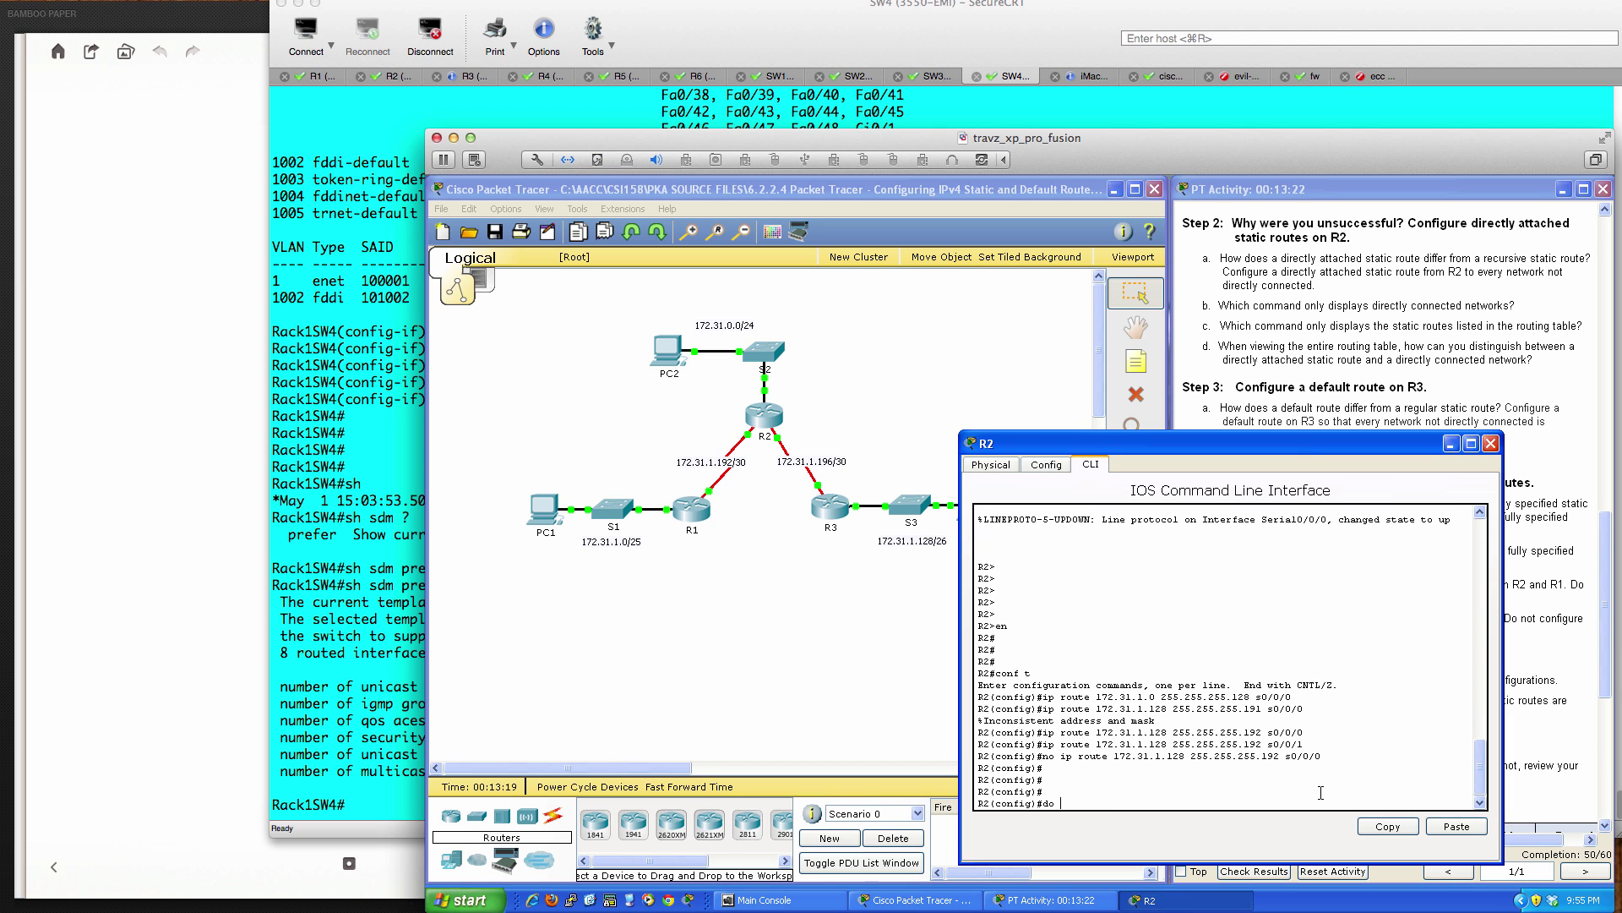
{"action": "type", "text": " sh run"}
{"action": "key", "text": "Return"}
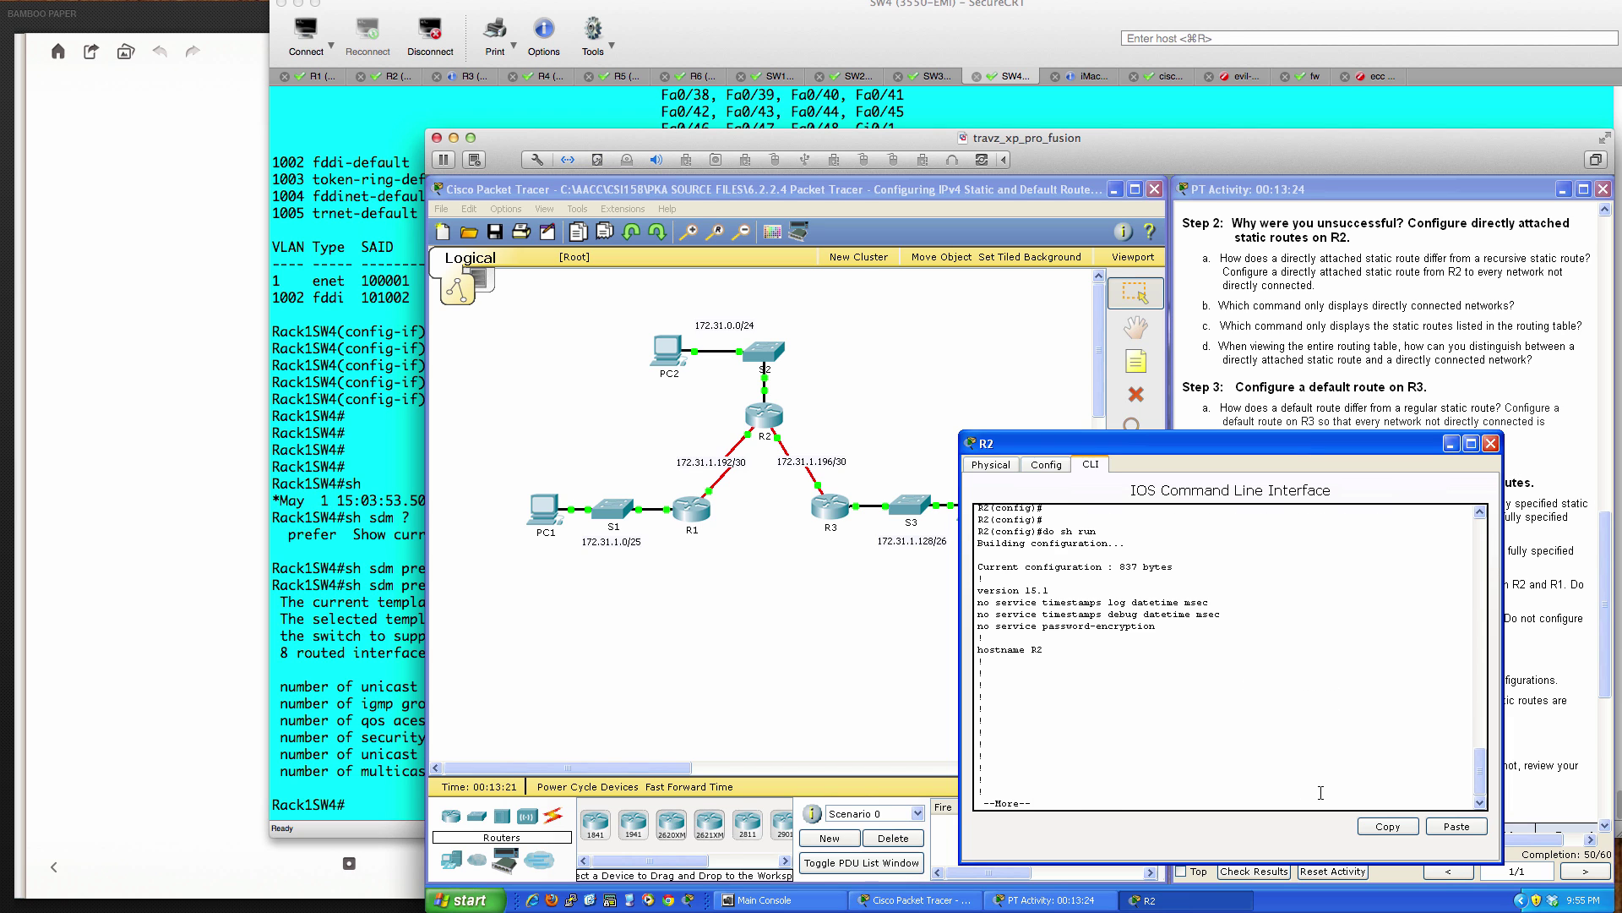
{"action": "key", "text": "space"}
{"action": "key", "text": "space"}
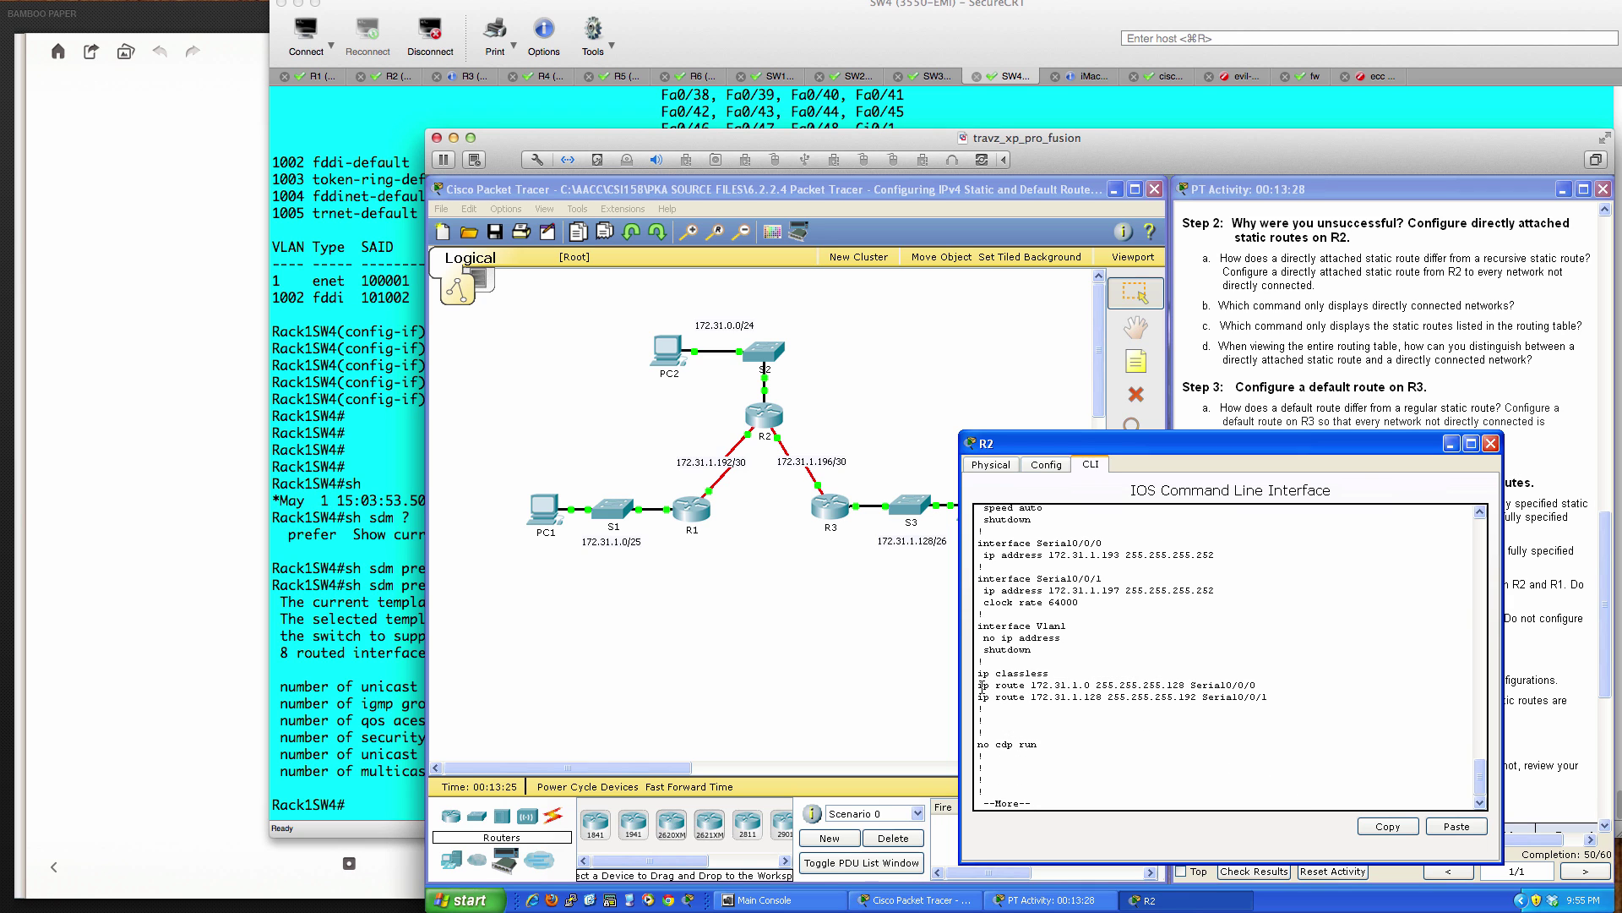
{"action": "left_click_drag", "start_coordinate": [978, 686], "coordinate": [1275, 699]}
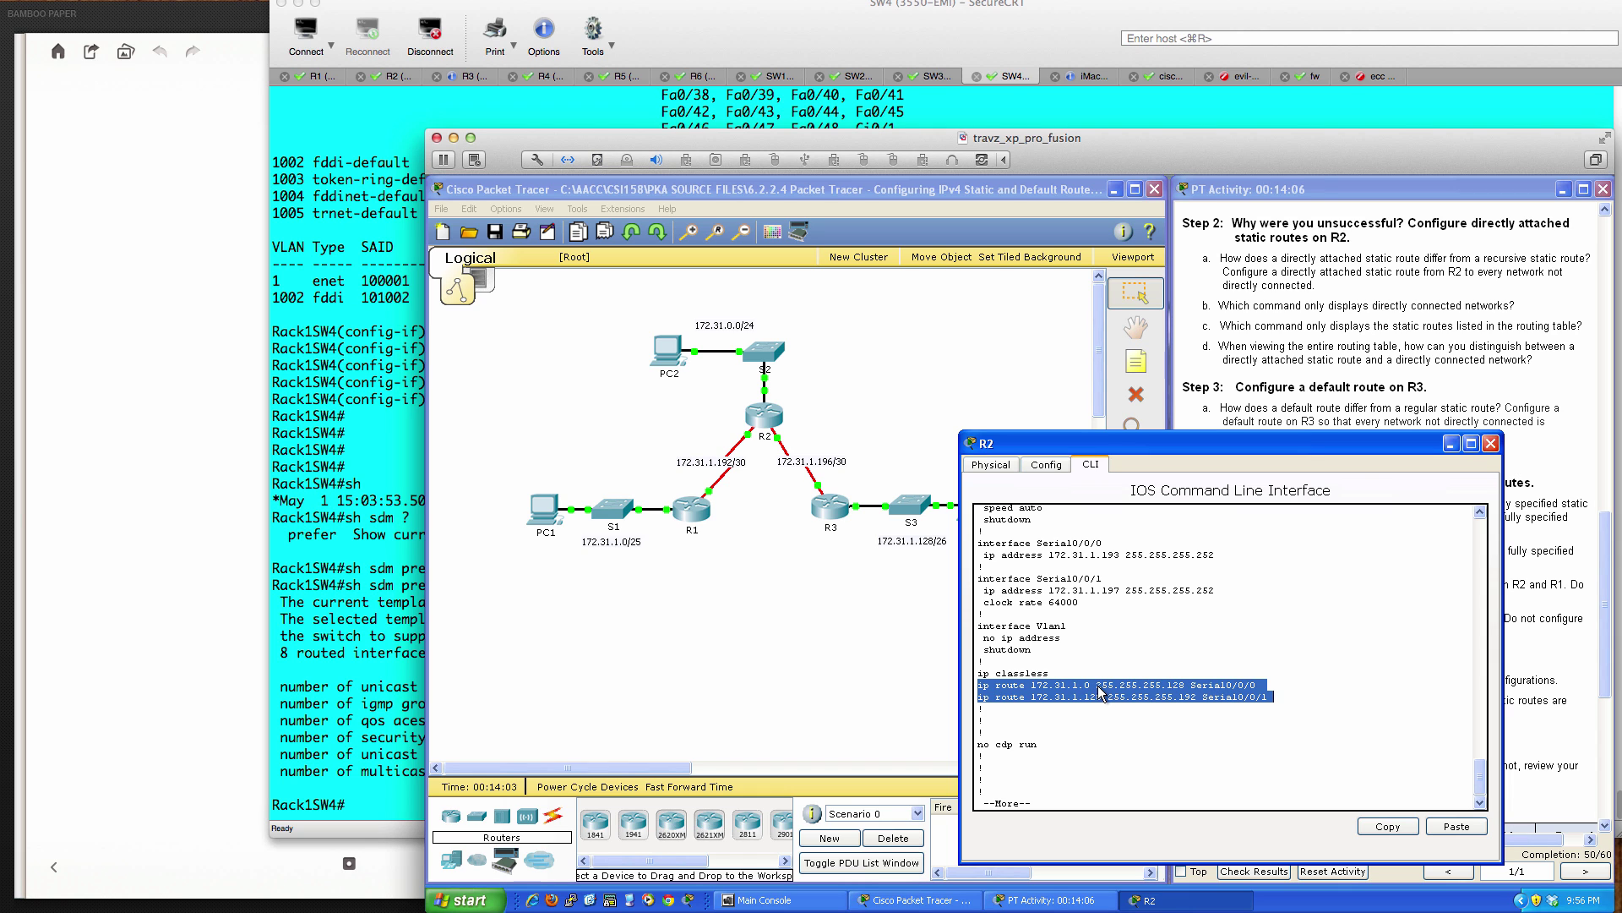
{"action": "left_click", "coordinate": [1278, 694]}
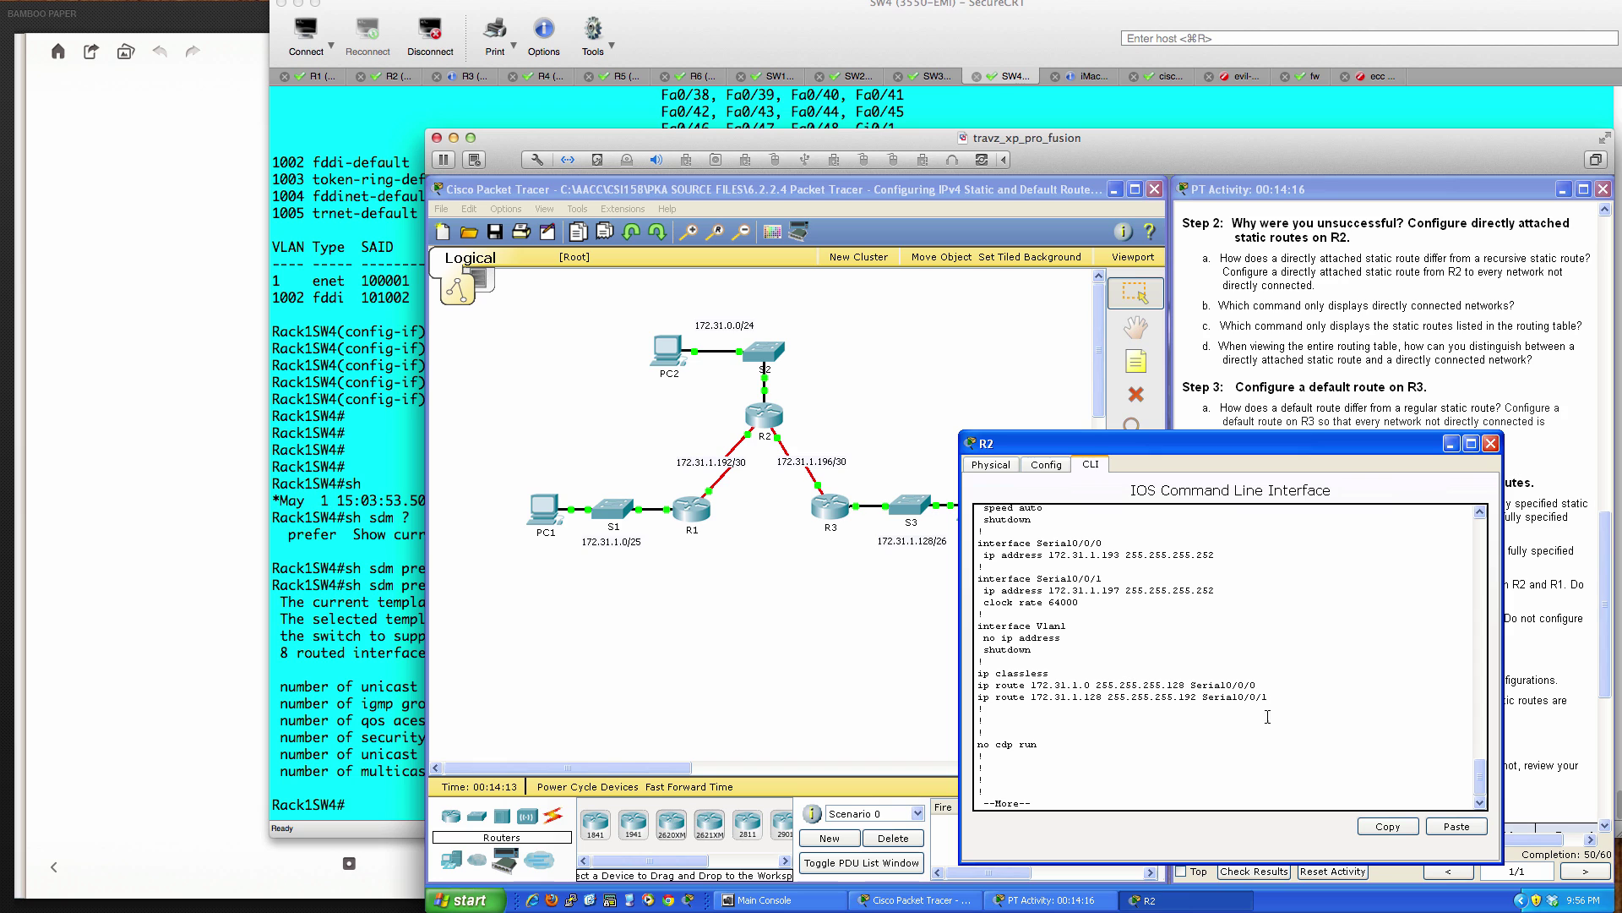
{"action": "key", "text": "q"}
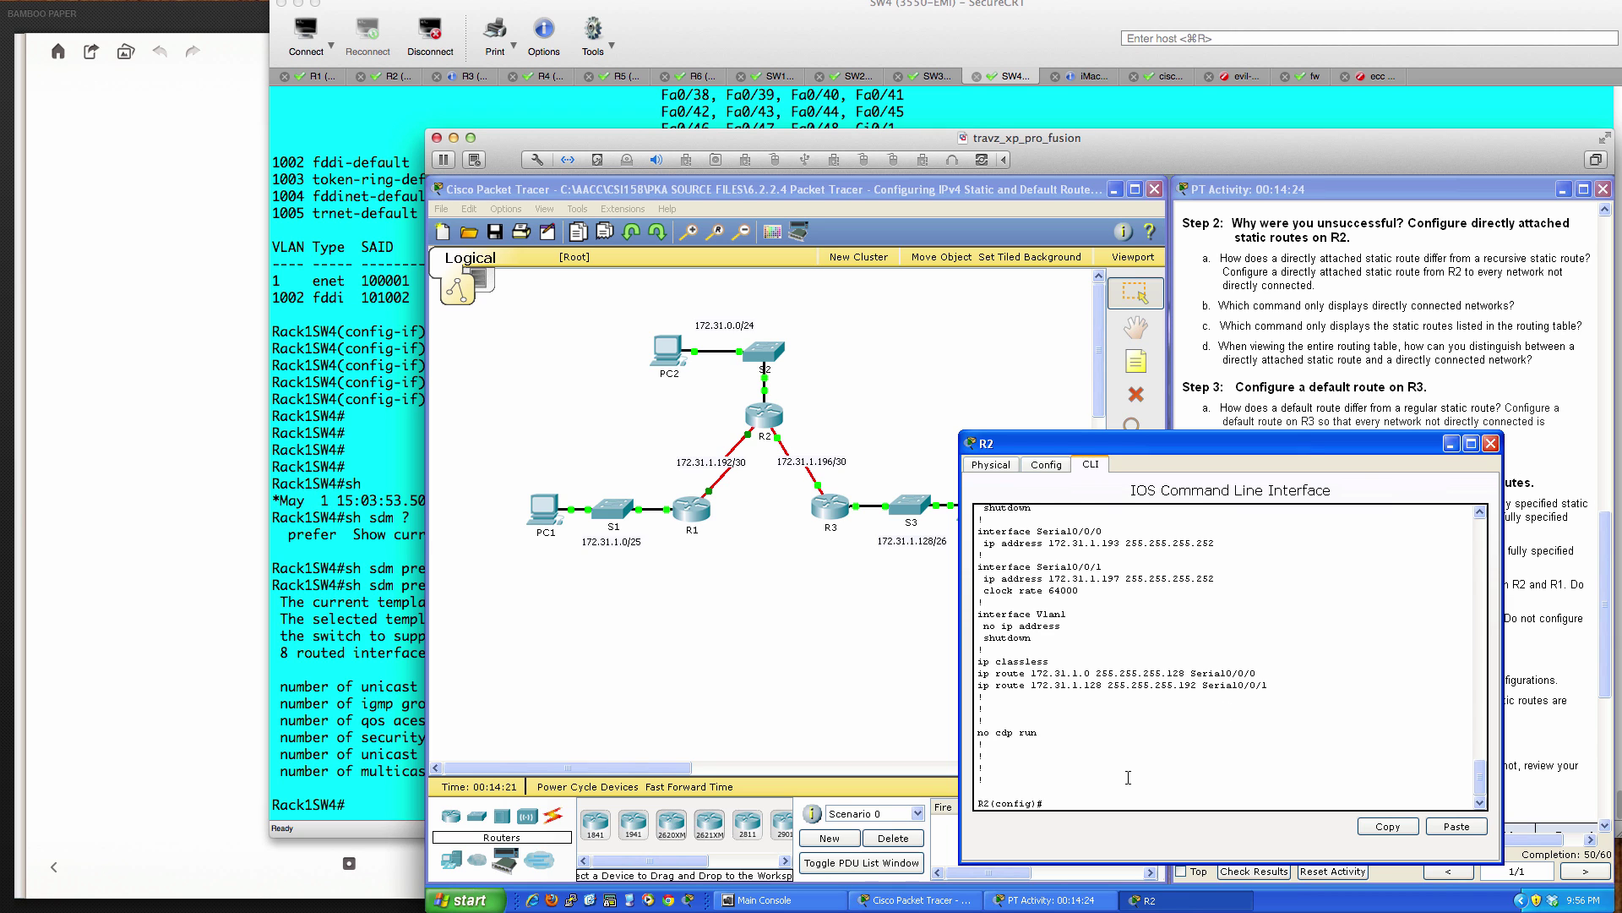
- Leave configuration mode on R2, save the running configuration to memory, and close R2's window
{"action": "type", "text": "end"}
{"action": "key", "text": "Return"}
{"action": "type", "text": "f"}
{"action": "key", "text": "Return"}
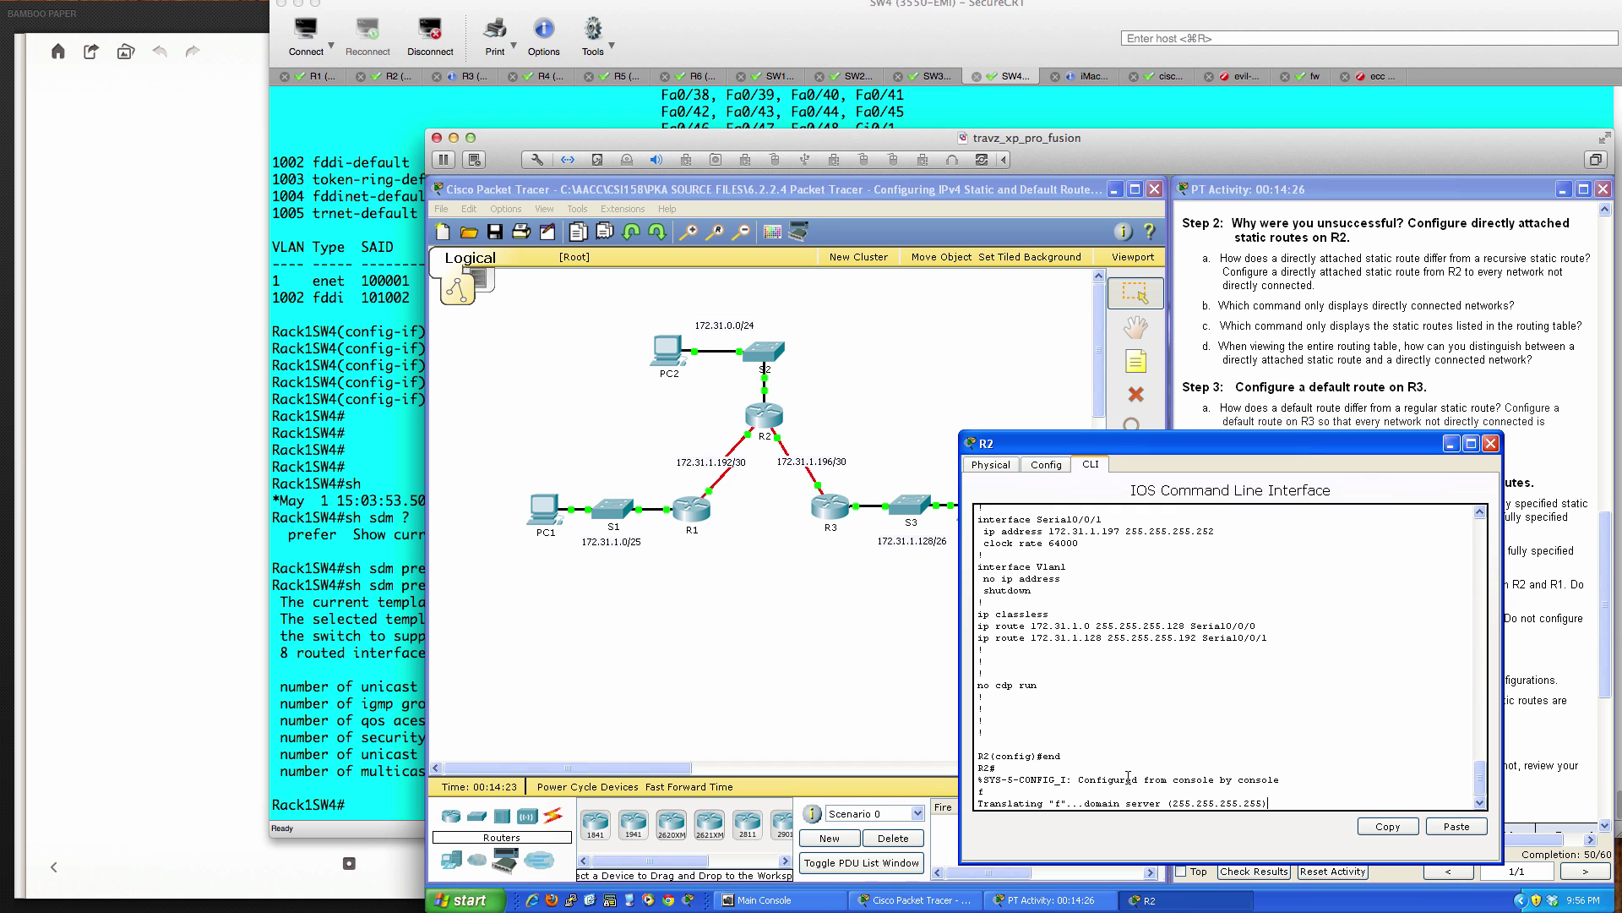
{"action": "key", "text": "Return"}
{"action": "key", "text": "Return"}
{"action": "key", "text": "Return"}
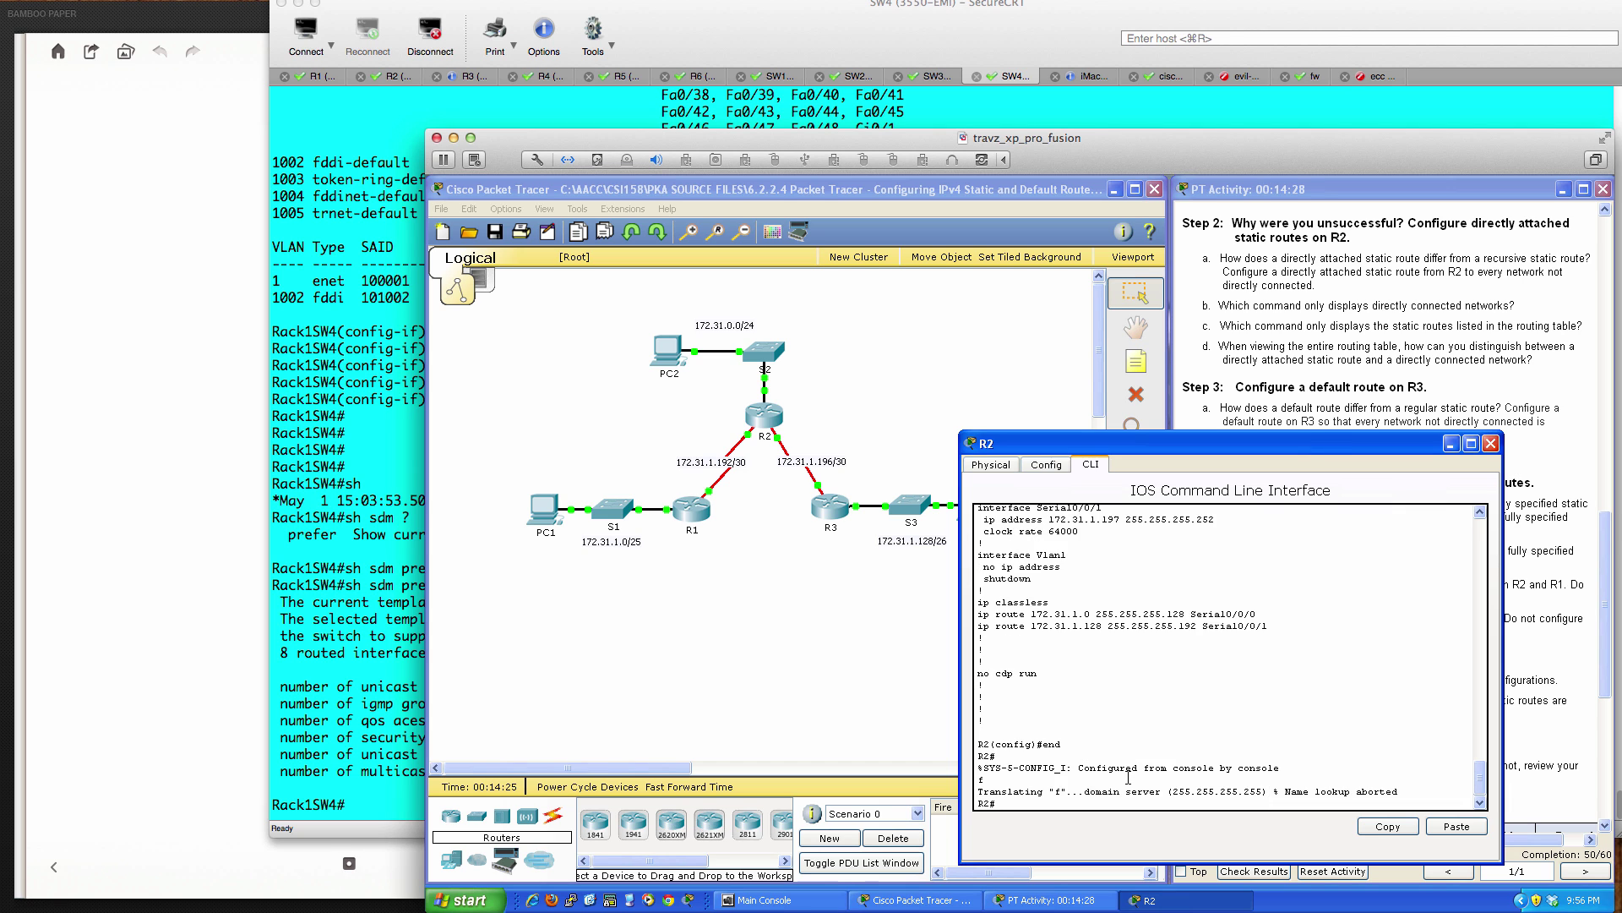
{"action": "type", "text": "wri mem"}
{"action": "key", "text": "Return"}
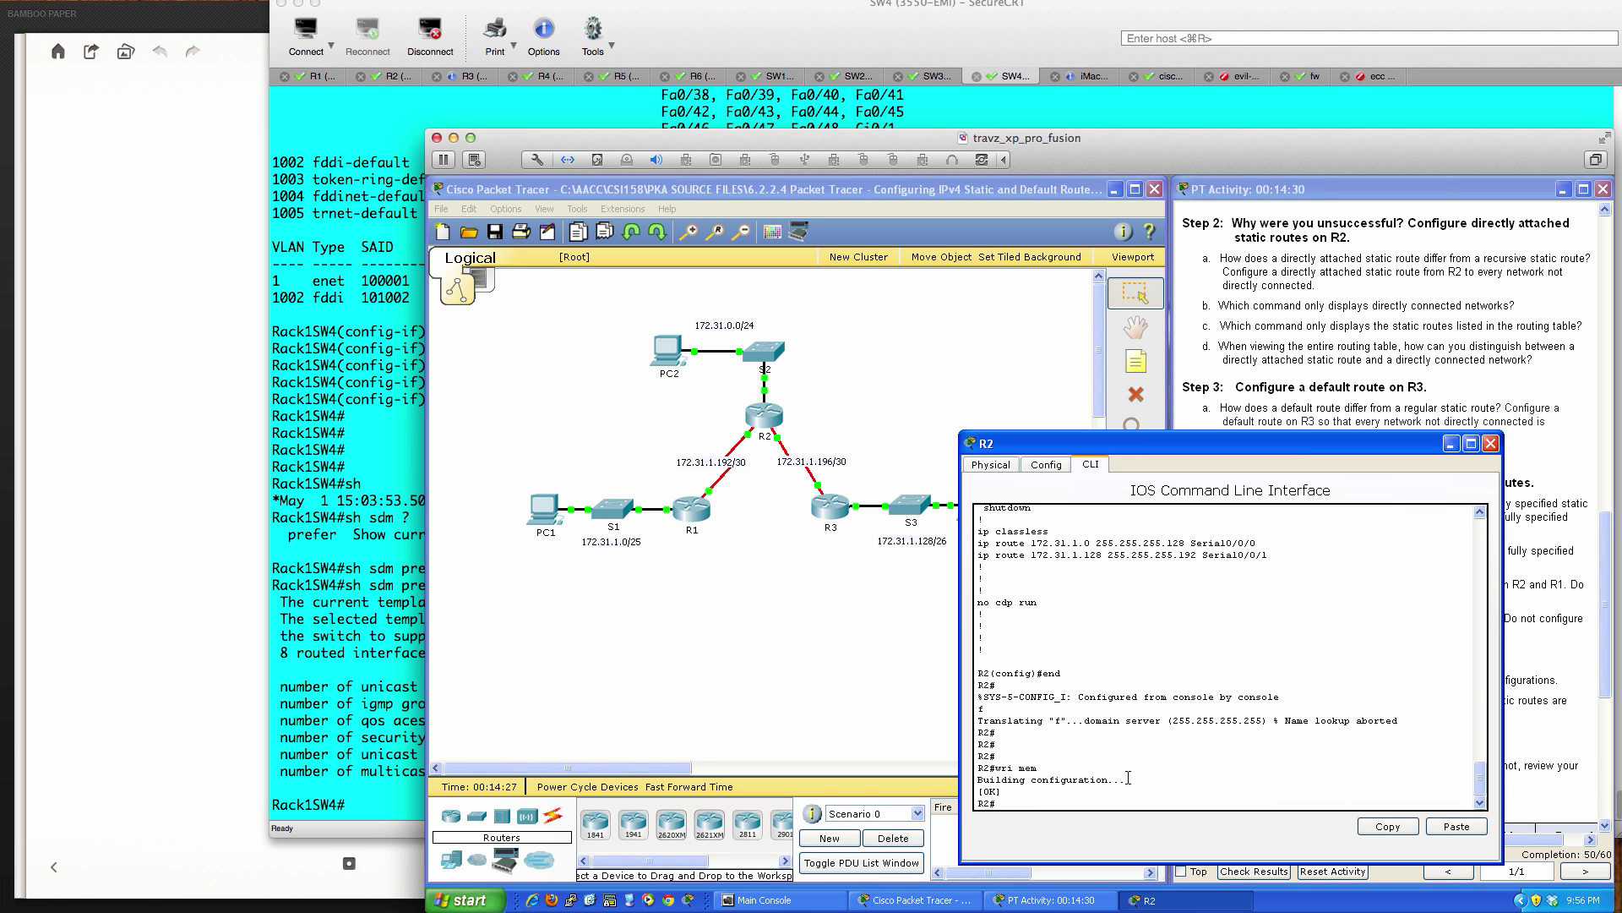
{"action": "left_click", "coordinate": [1490, 442]}
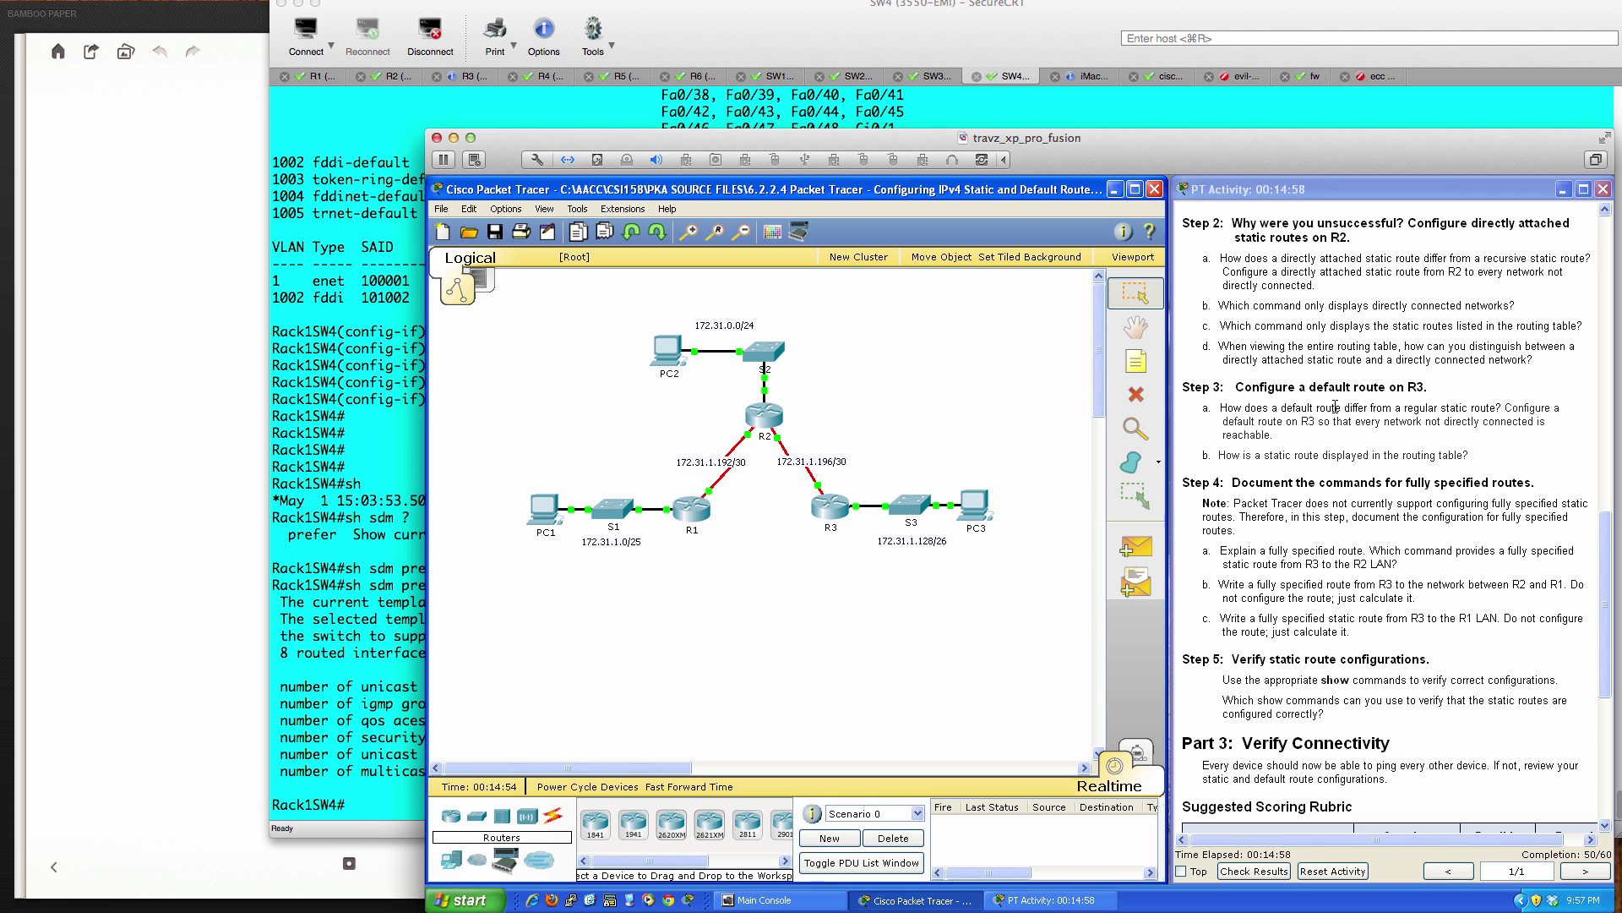
- Open router R3's command-line interface and enter privileged EXEC mode
{"action": "left_click", "coordinate": [835, 508]}
{"action": "left_click_drag", "start_coordinate": [1012, 341], "coordinate": [768, 490]}
{"action": "left_click", "coordinate": [684, 483]}
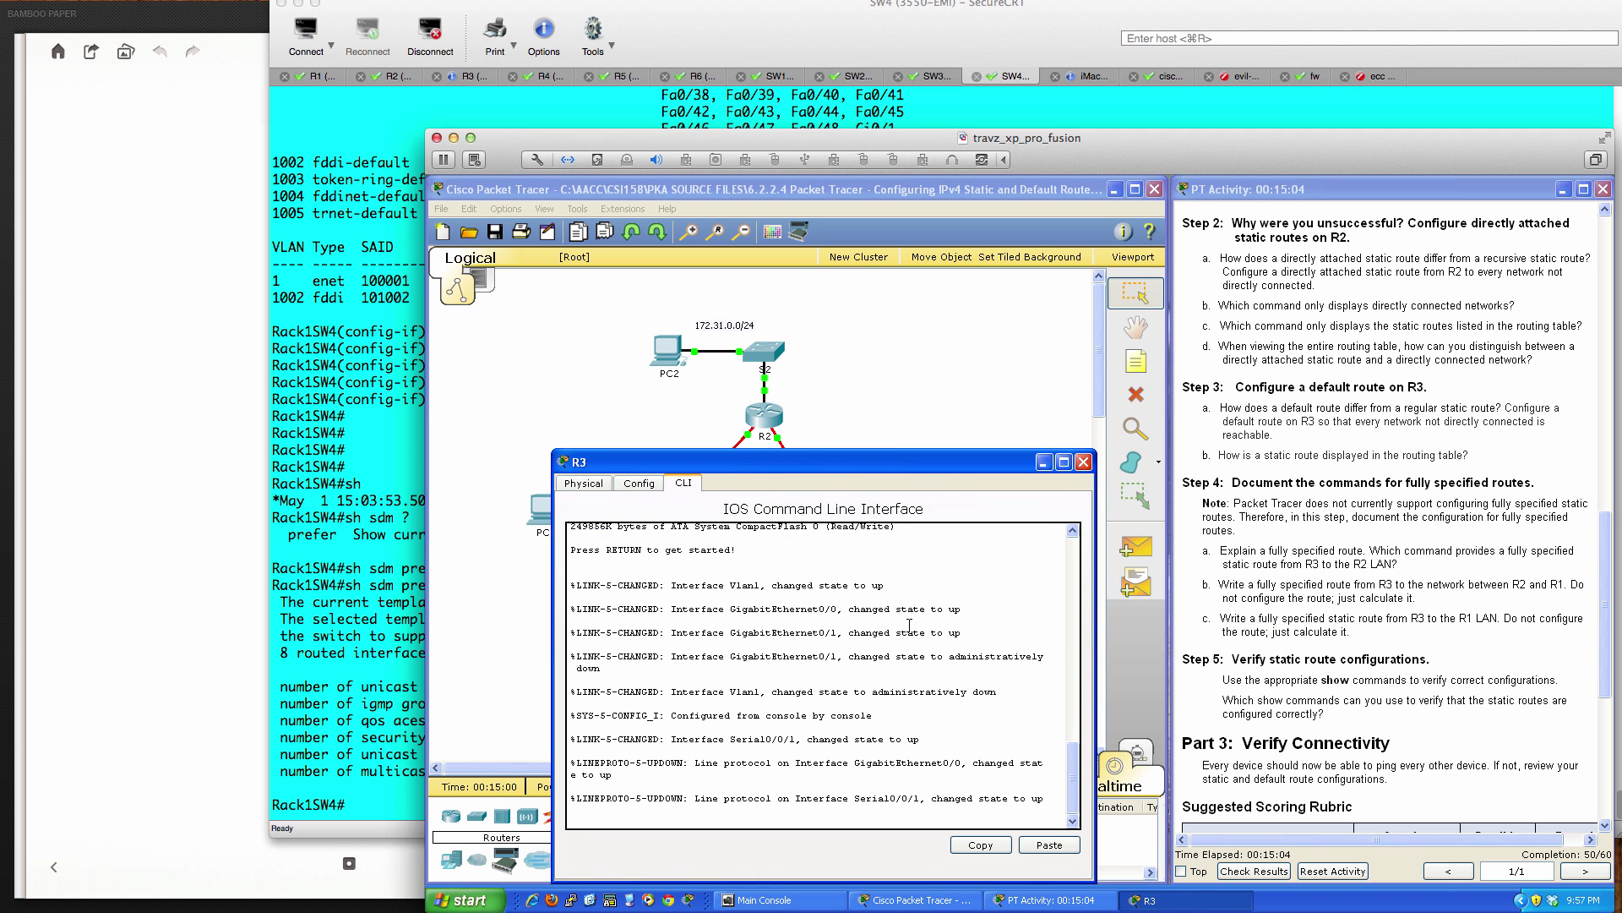
{"action": "key", "text": "Return"}
{"action": "key", "text": "Return"}
{"action": "key", "text": "Return"}
{"action": "key", "text": "Return"}
{"action": "type", "text": "en"}
{"action": "key", "text": "Return"}
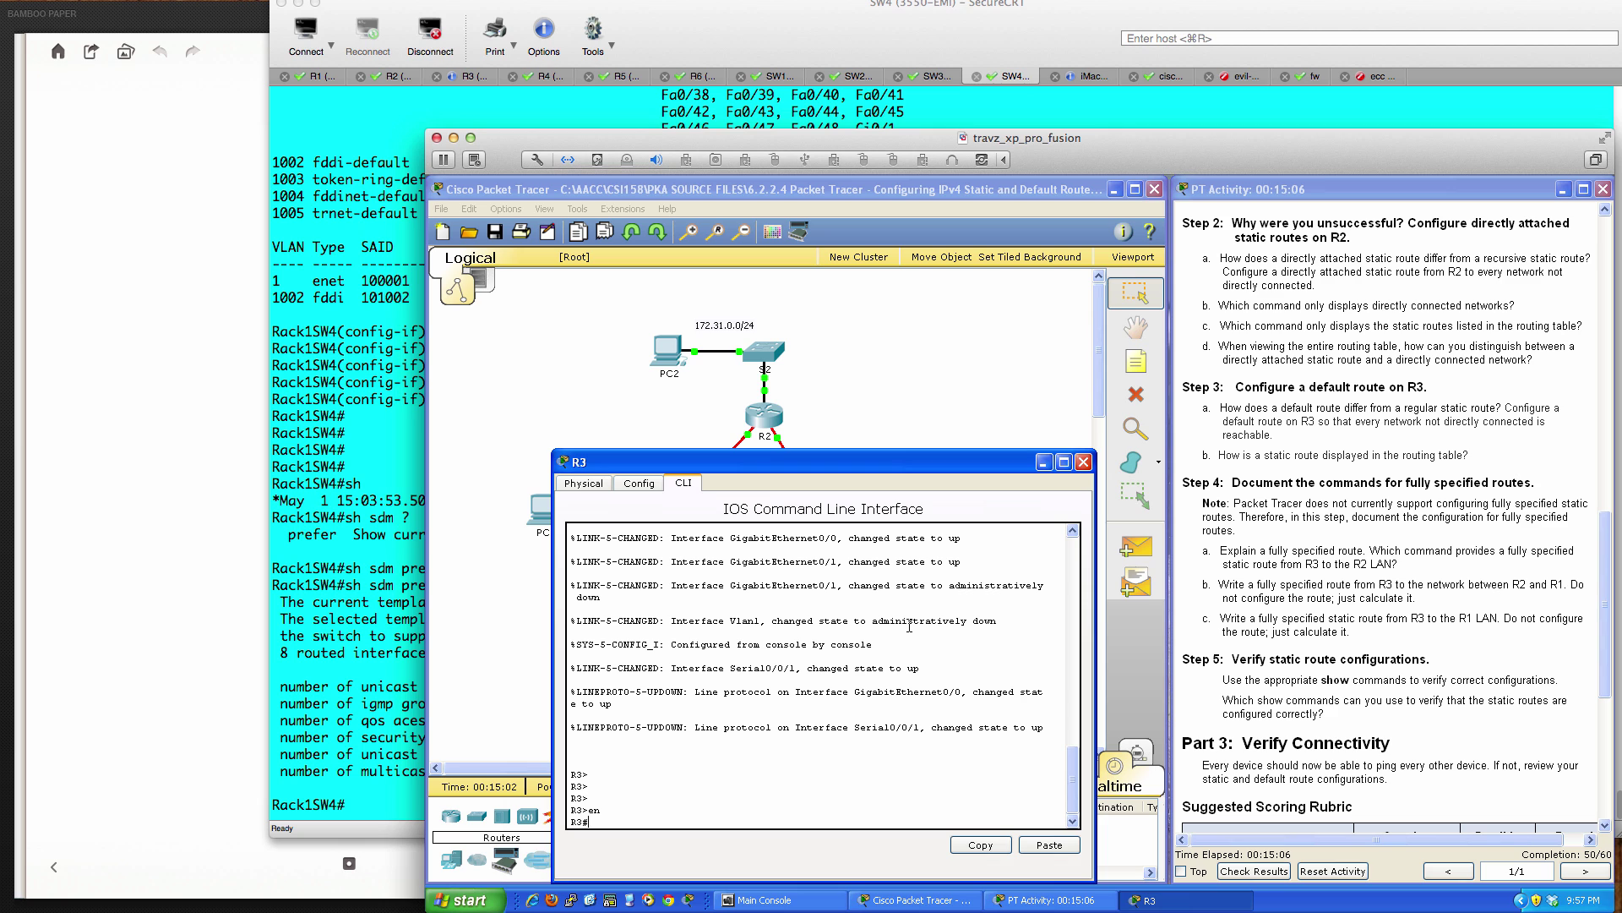
{"action": "key", "text": "Return"}
{"action": "key", "text": "Return"}
{"action": "key", "text": "Return"}
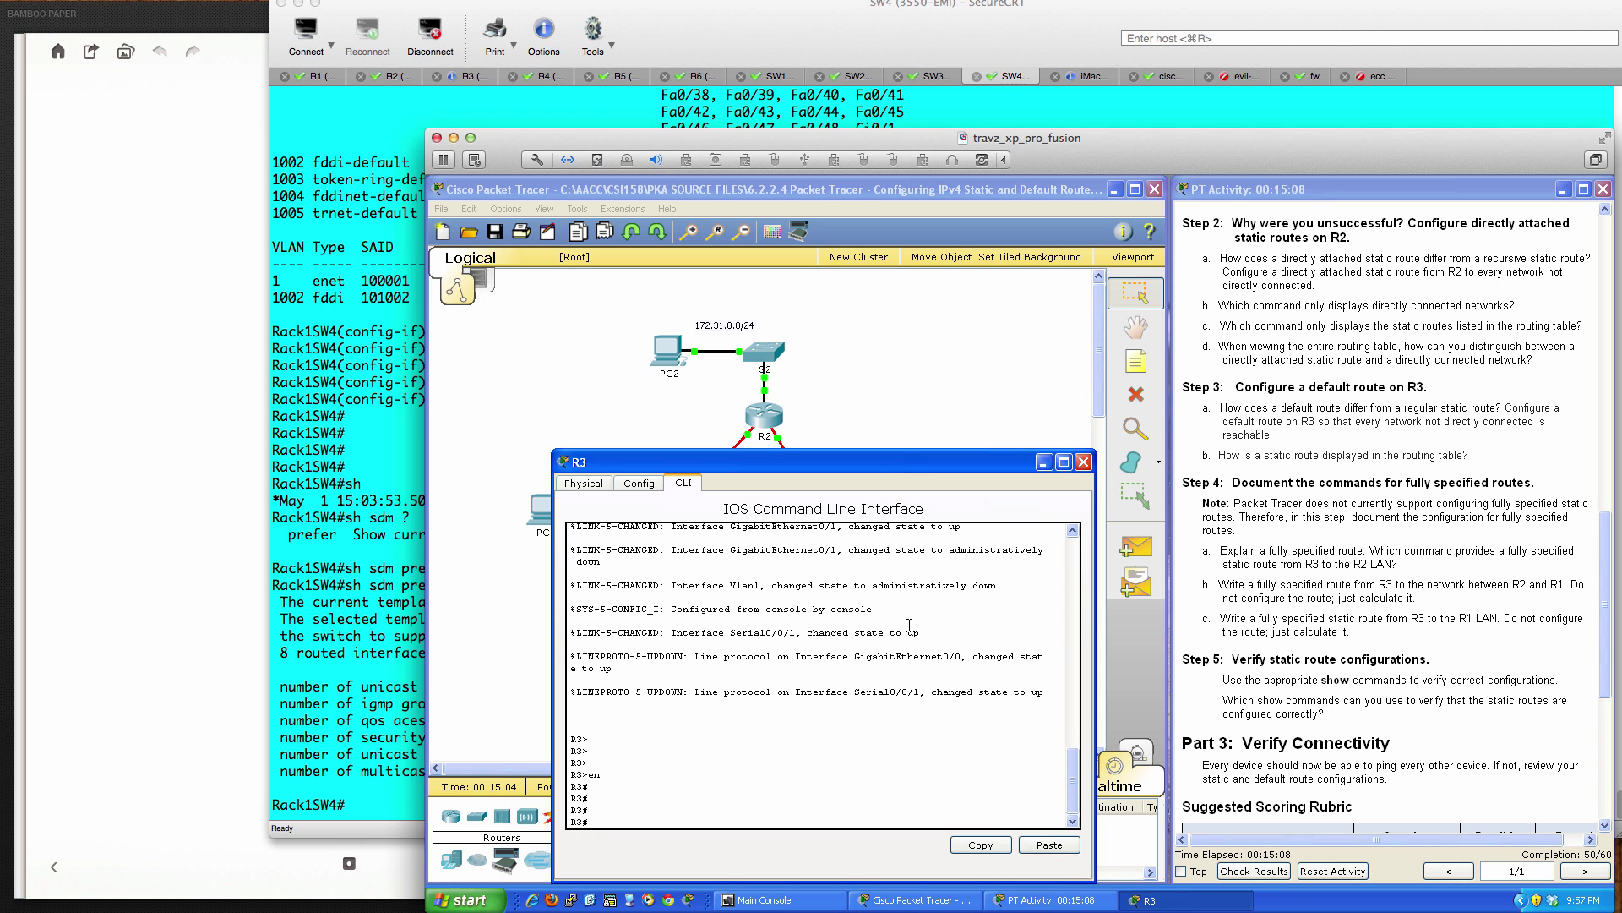
- Enter global configuration mode on R3 and add a default route 0.0.0.0 0.0.0.0 via s0/0/1, checking the interface in the topology
{"action": "type", "text": "conf t"}
{"action": "key", "text": "Return"}
{"action": "type", "text": "ip "}
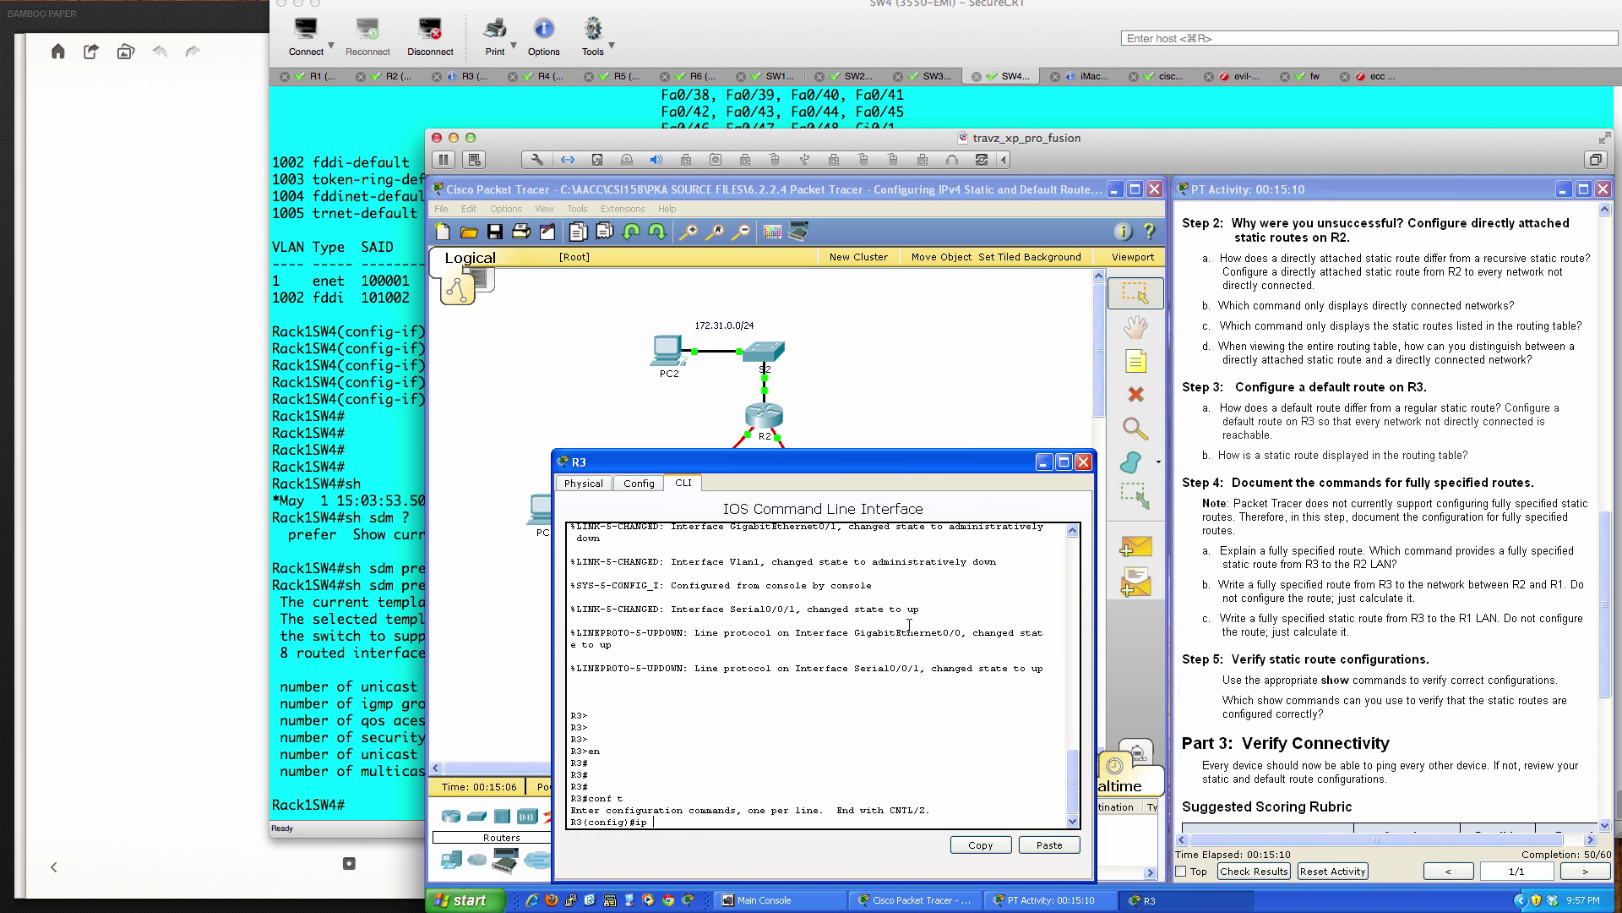
{"action": "type", "text": "route 0.0.0.0 0.0.0.0"}
{"action": "left_click_drag", "start_coordinate": [888, 463], "coordinate": [1315, 433]}
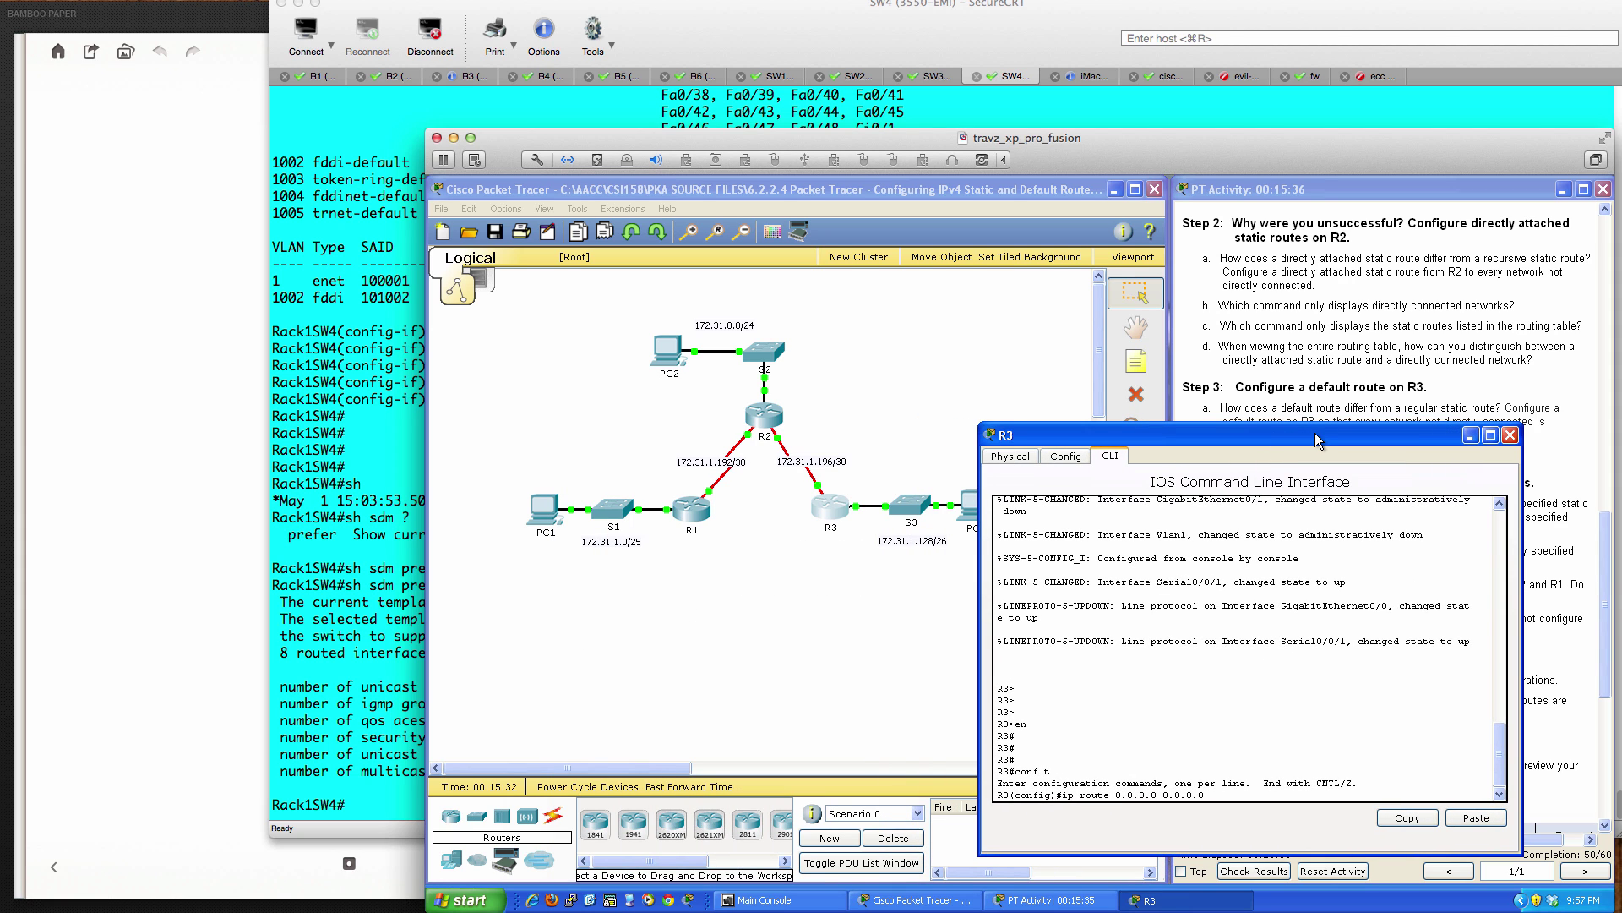
{"action": "left_click", "coordinate": [843, 480]}
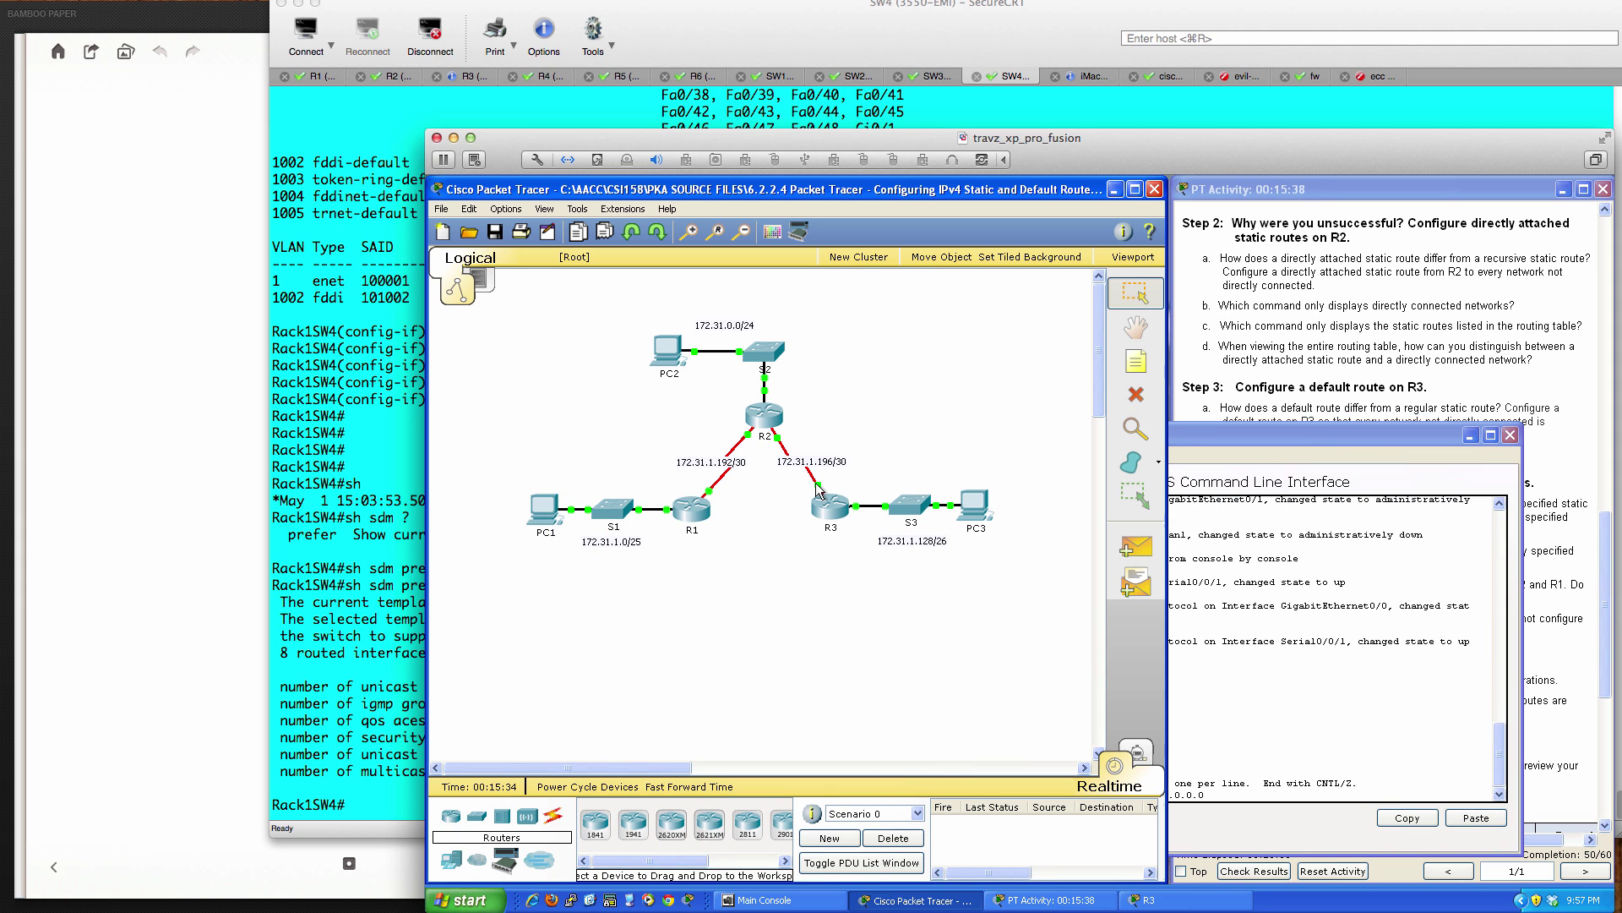
{"action": "key", "text": "p"}
{"action": "left_click", "coordinate": [1242, 792]}
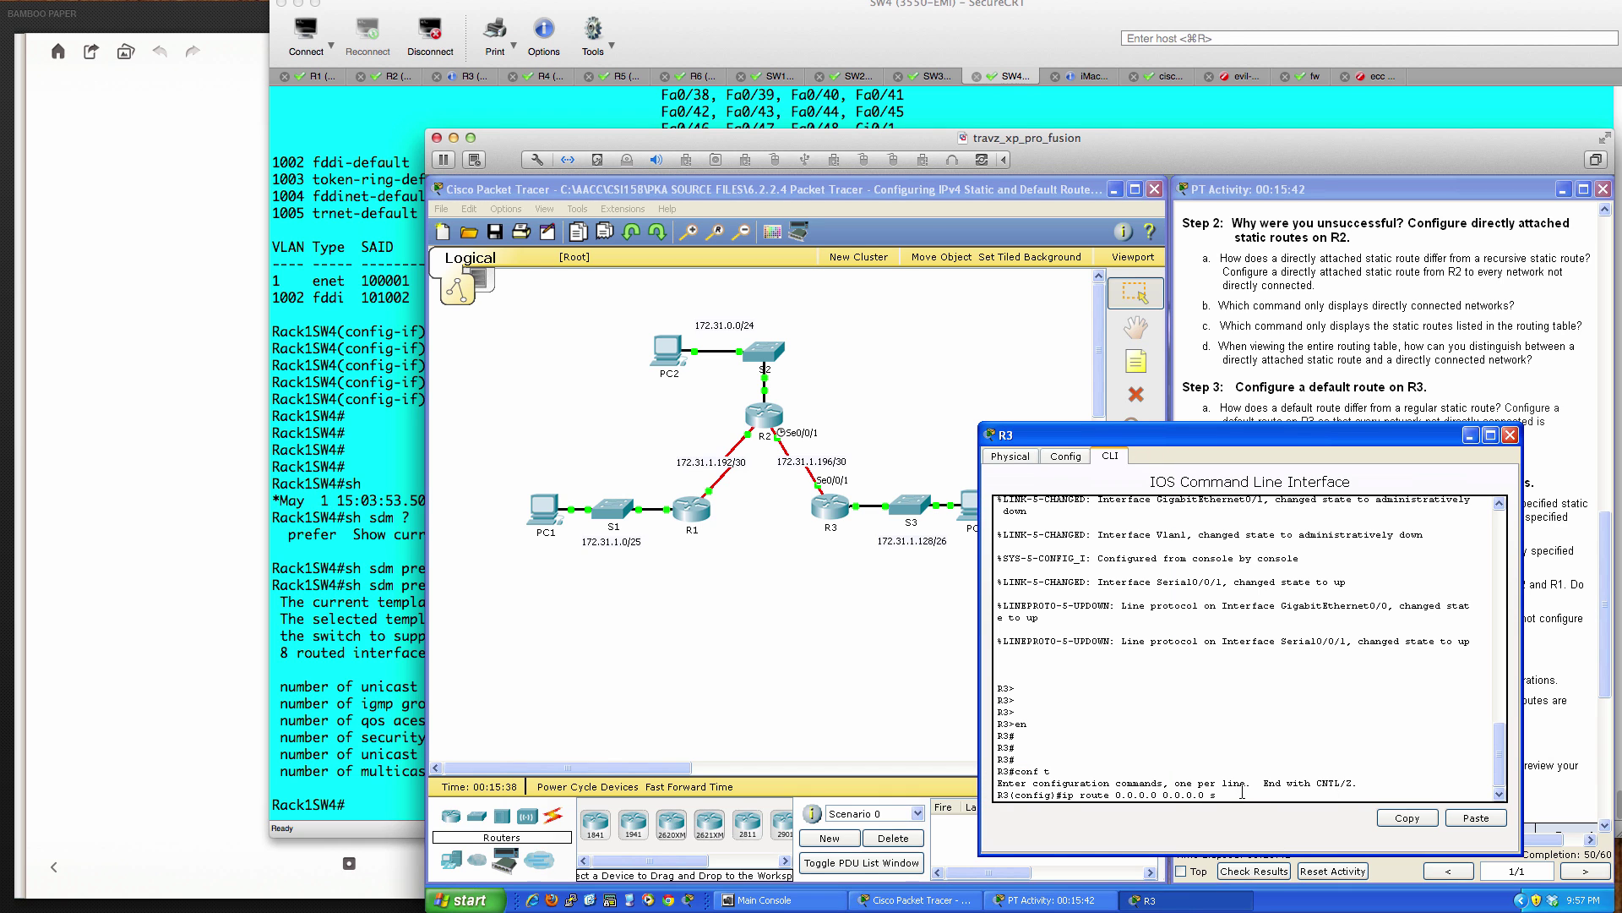
{"action": "type", "text": "0/0/1"}
{"action": "key", "text": "Return"}
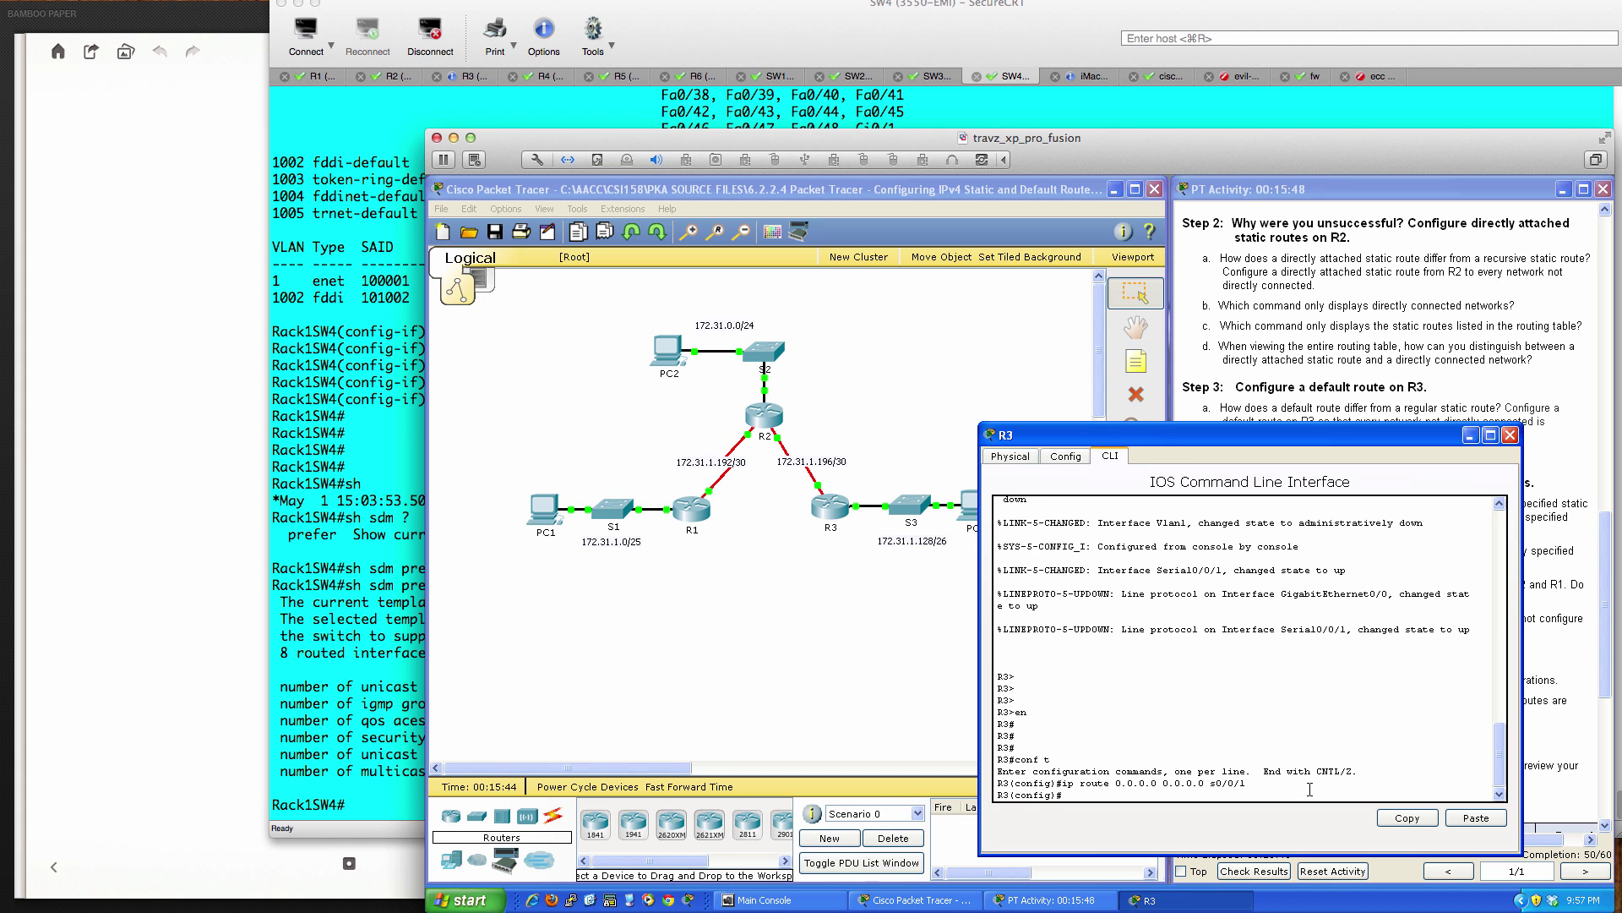
{"action": "key", "text": "Return"}
{"action": "key", "text": "Return"}
{"action": "key", "text": "Return"}
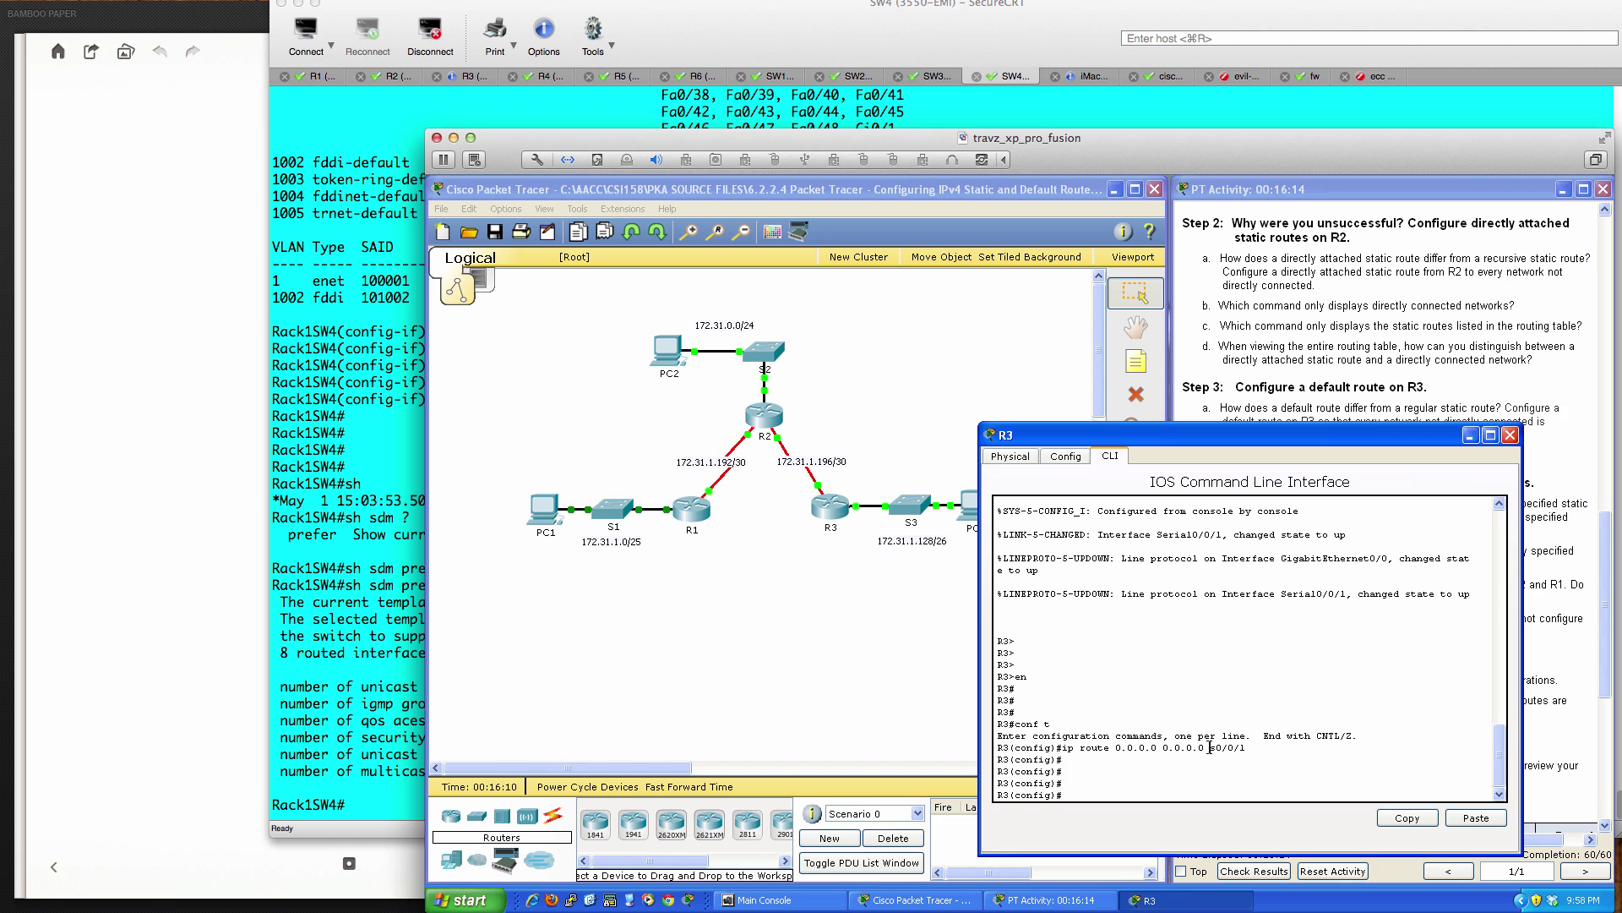
- Leave configuration mode on R3, save the running configuration to memory, and close R3's window
{"action": "left_click_drag", "start_coordinate": [1209, 748], "coordinate": [1249, 749]}
{"action": "left_click", "coordinate": [1097, 791]}
{"action": "type", "text": "end"}
{"action": "key", "text": "Return"}
{"action": "type", "text": "ri mem"}
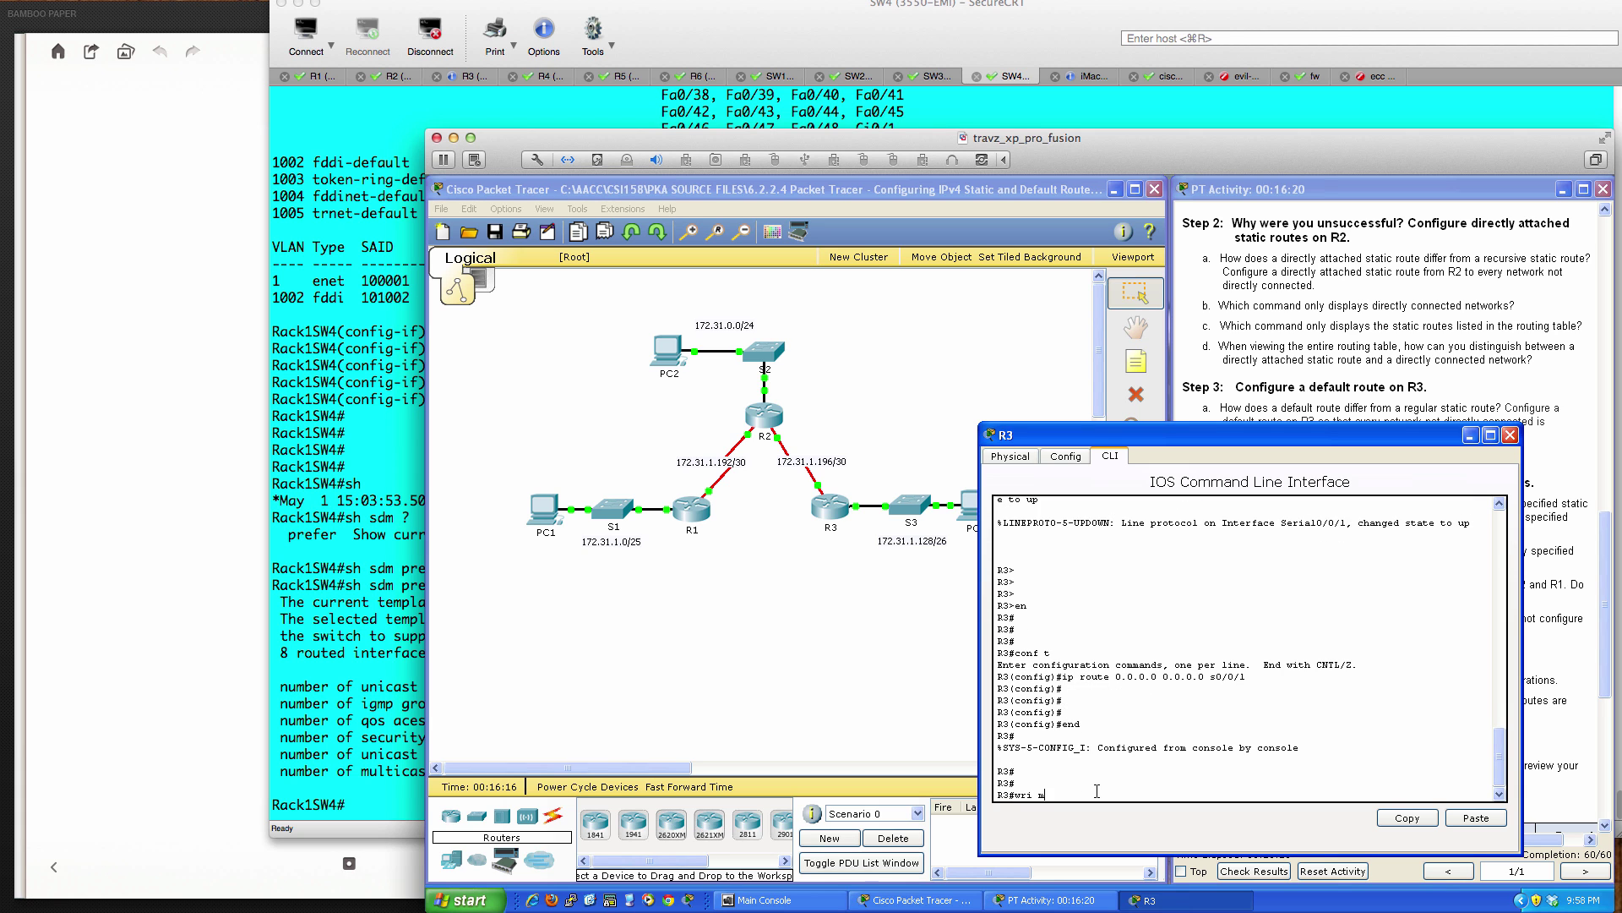
{"action": "key", "text": "Return"}
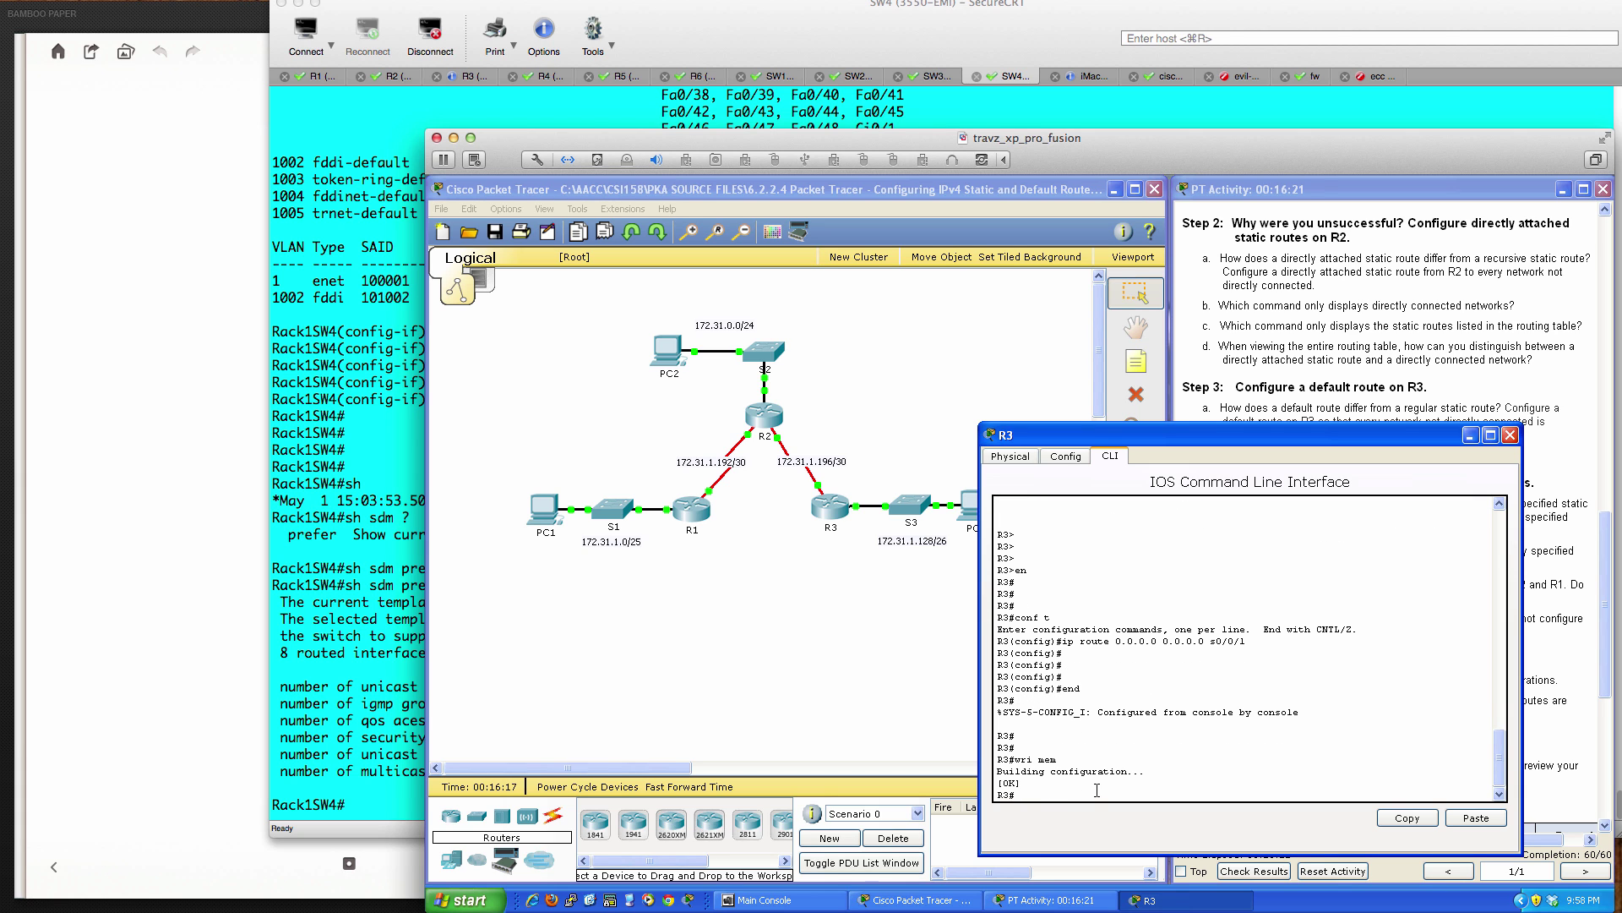
{"action": "left_click", "coordinate": [1510, 434]}
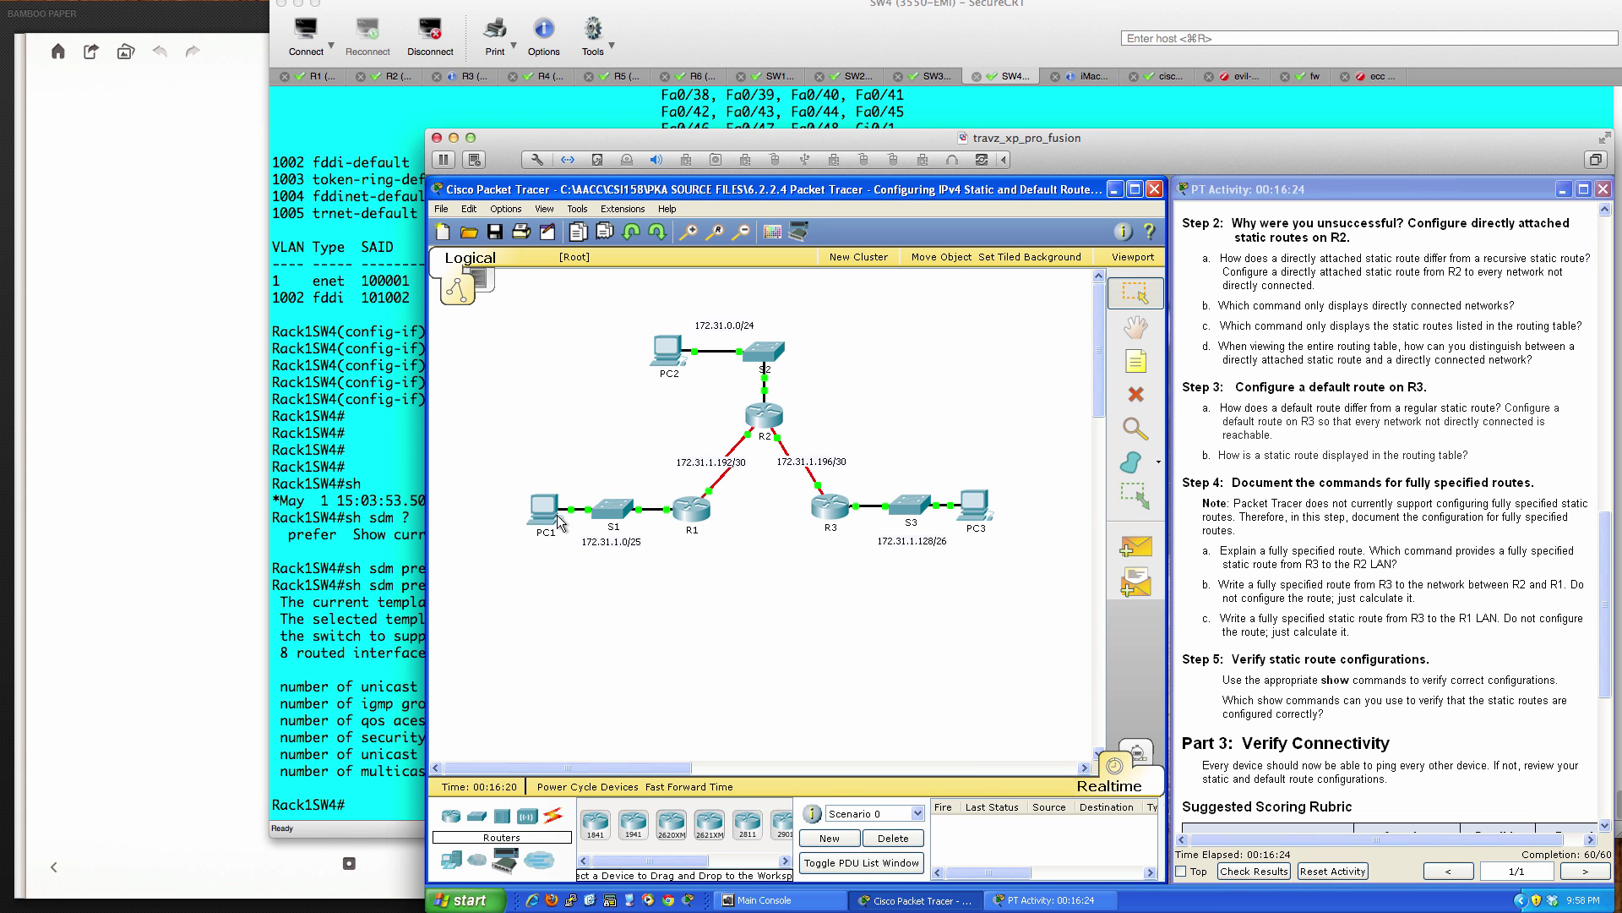
- Open PC1's command prompt and ping PC2 at 172.31.0.254
{"action": "left_click", "coordinate": [544, 508]}
{"action": "left_click_drag", "start_coordinate": [945, 339], "coordinate": [649, 436]}
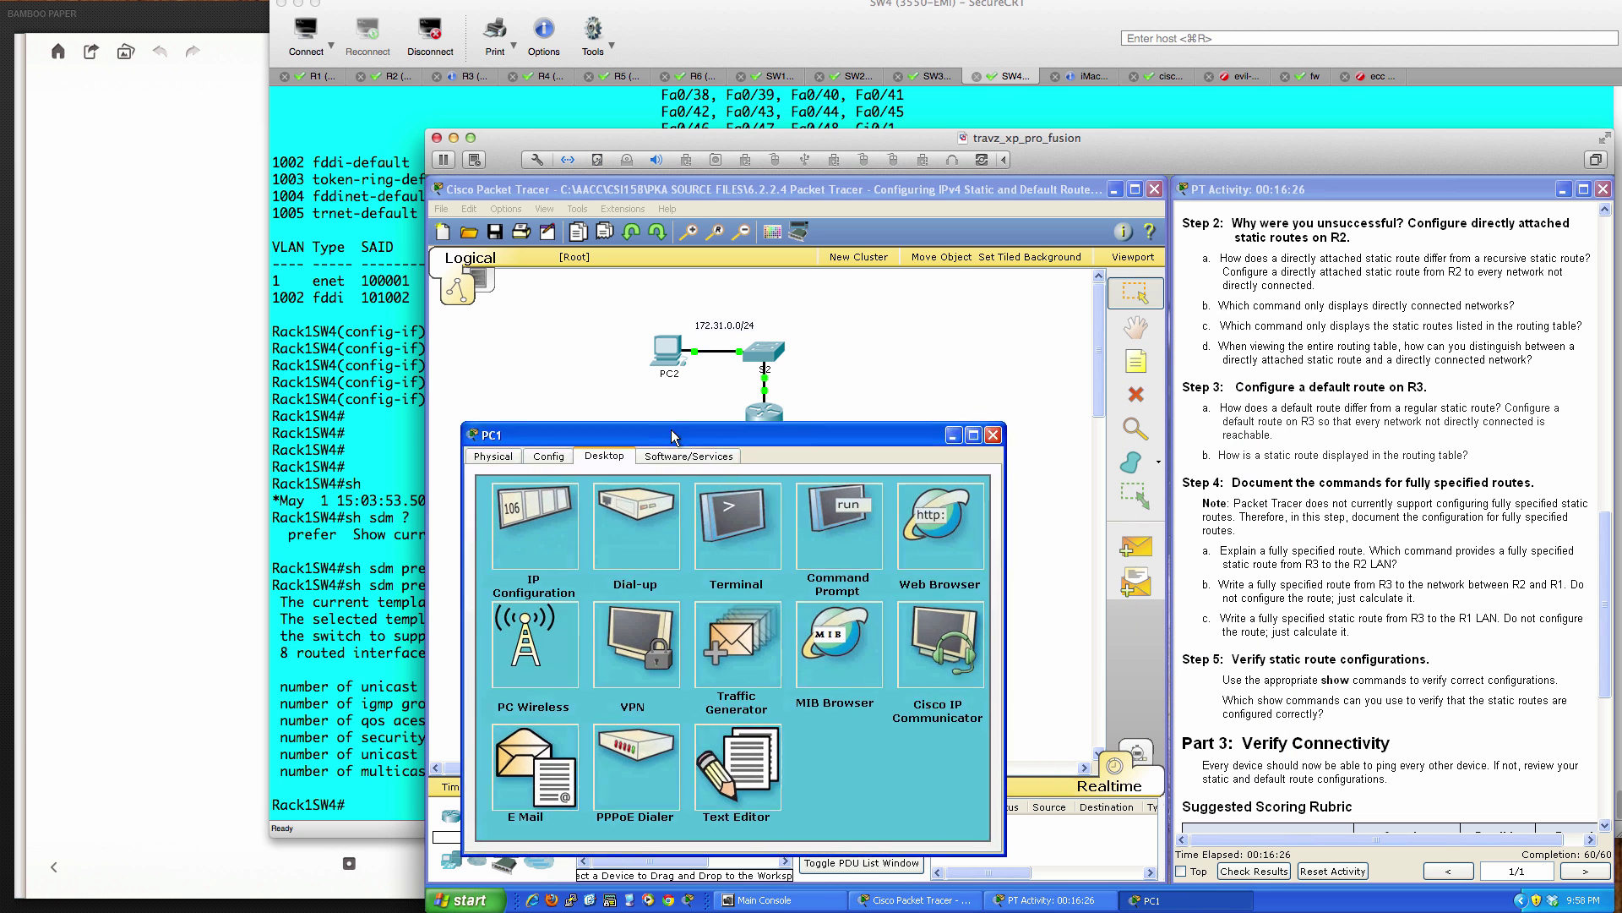
{"action": "left_click", "coordinate": [845, 514]}
{"action": "key", "text": "Up"}
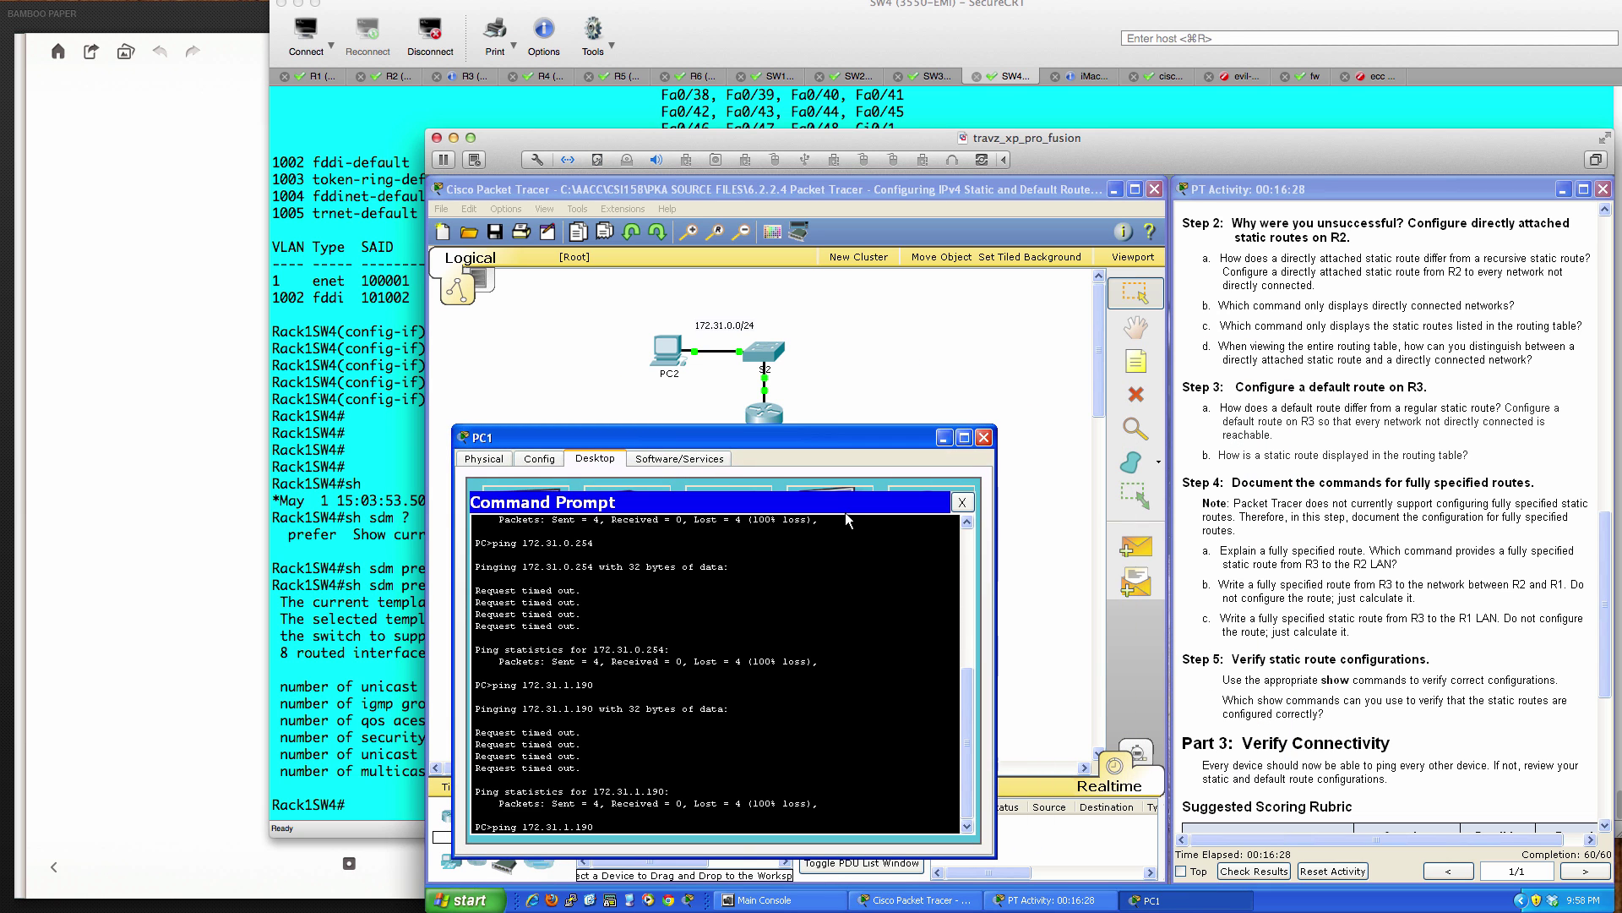
{"action": "key", "text": "Up"}
{"action": "key", "text": "Return"}
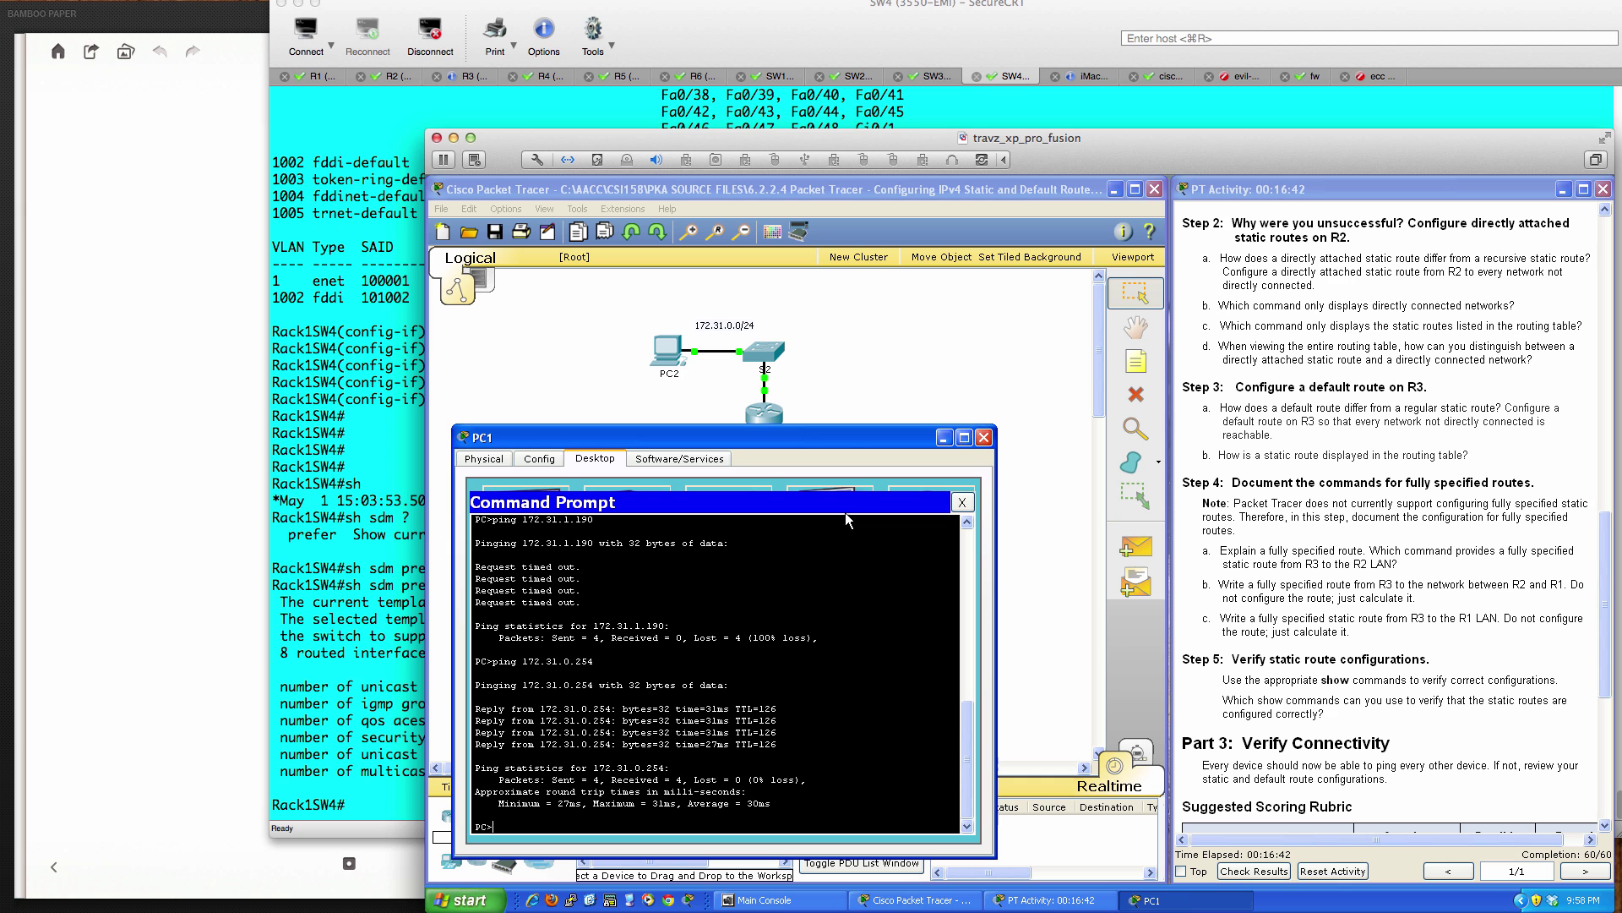
- Ping PC3 at 172.31.1.190 twice from PC1, and close PC1's command prompt and window
{"action": "left_click_drag", "start_coordinate": [843, 439], "coordinate": [1406, 438]}
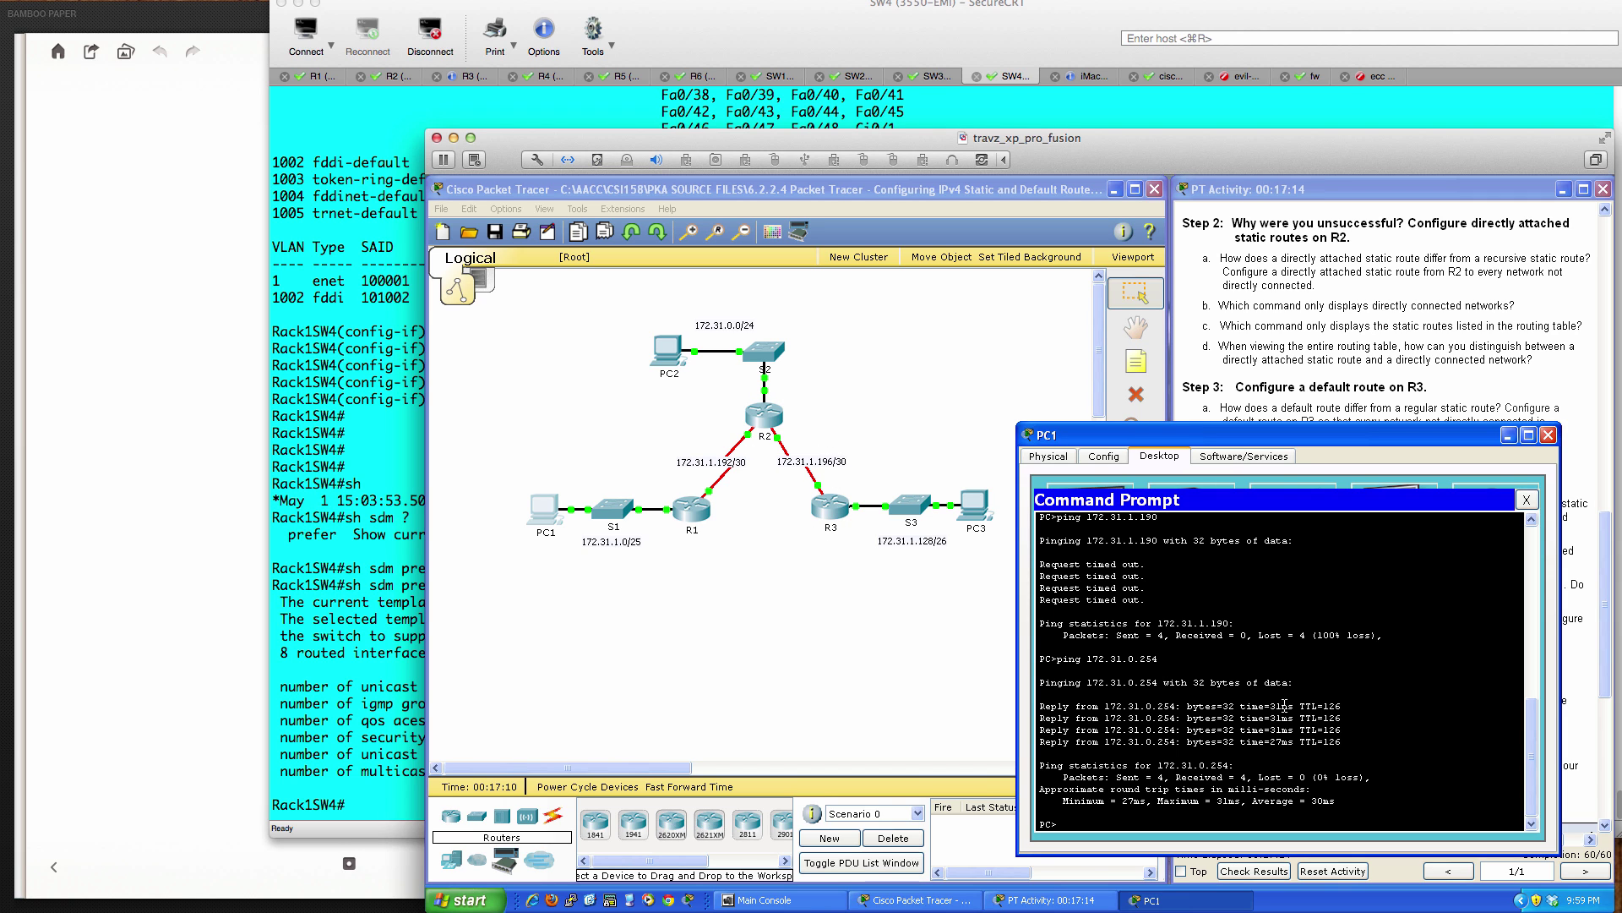
{"action": "key", "text": "Up"}
{"action": "key", "text": "Up"}
{"action": "key", "text": "Return"}
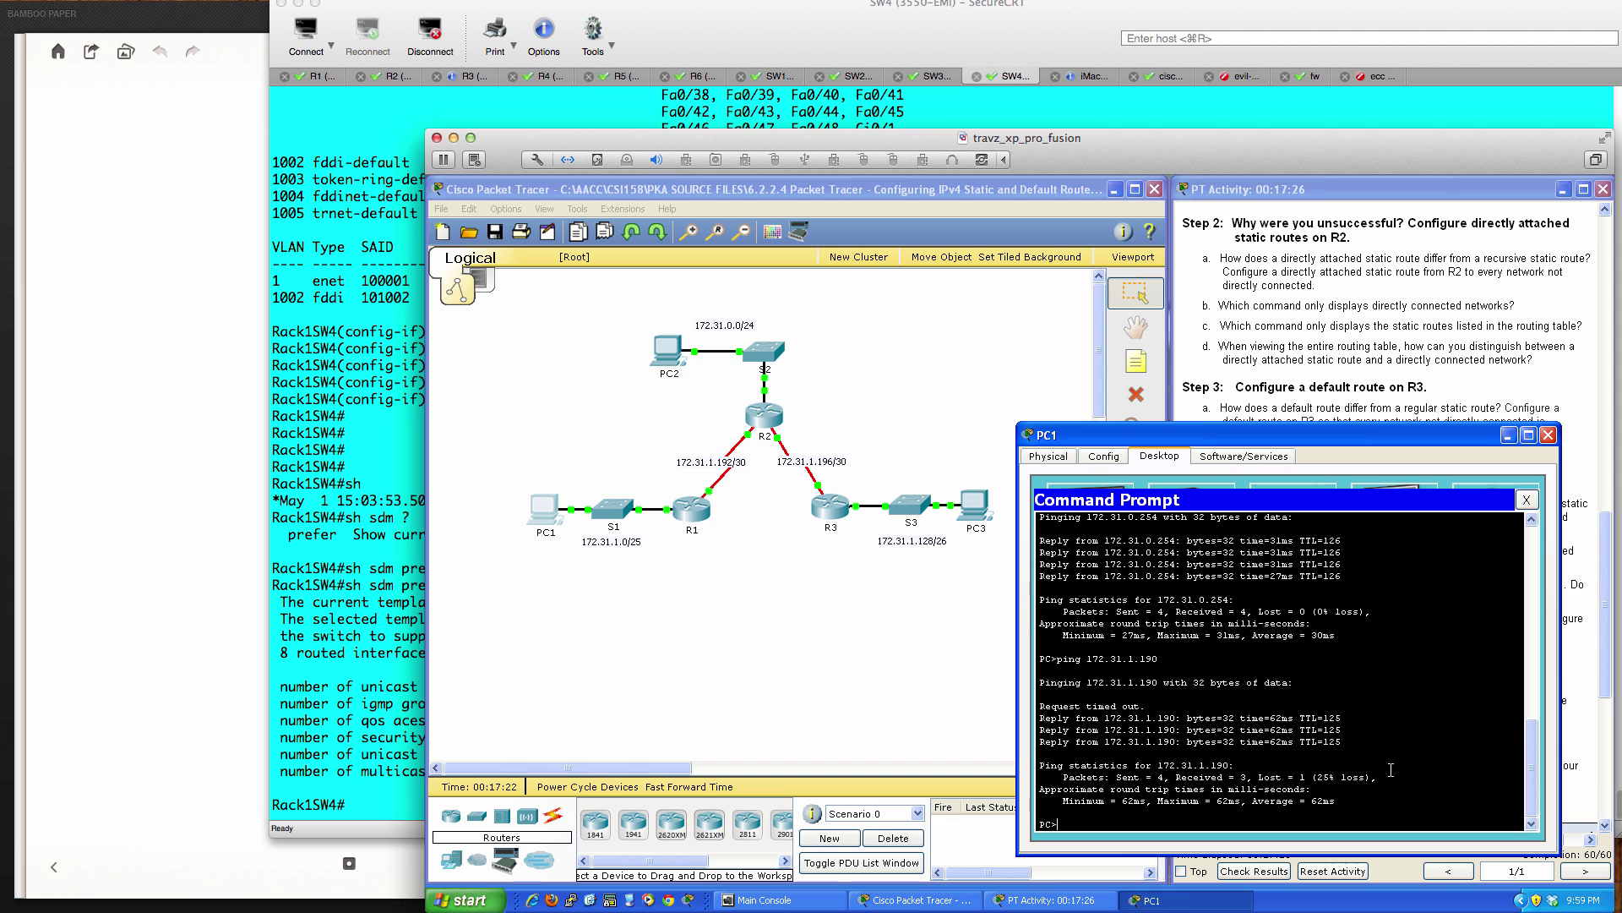
{"action": "key", "text": "Up"}
{"action": "key", "text": "Return"}
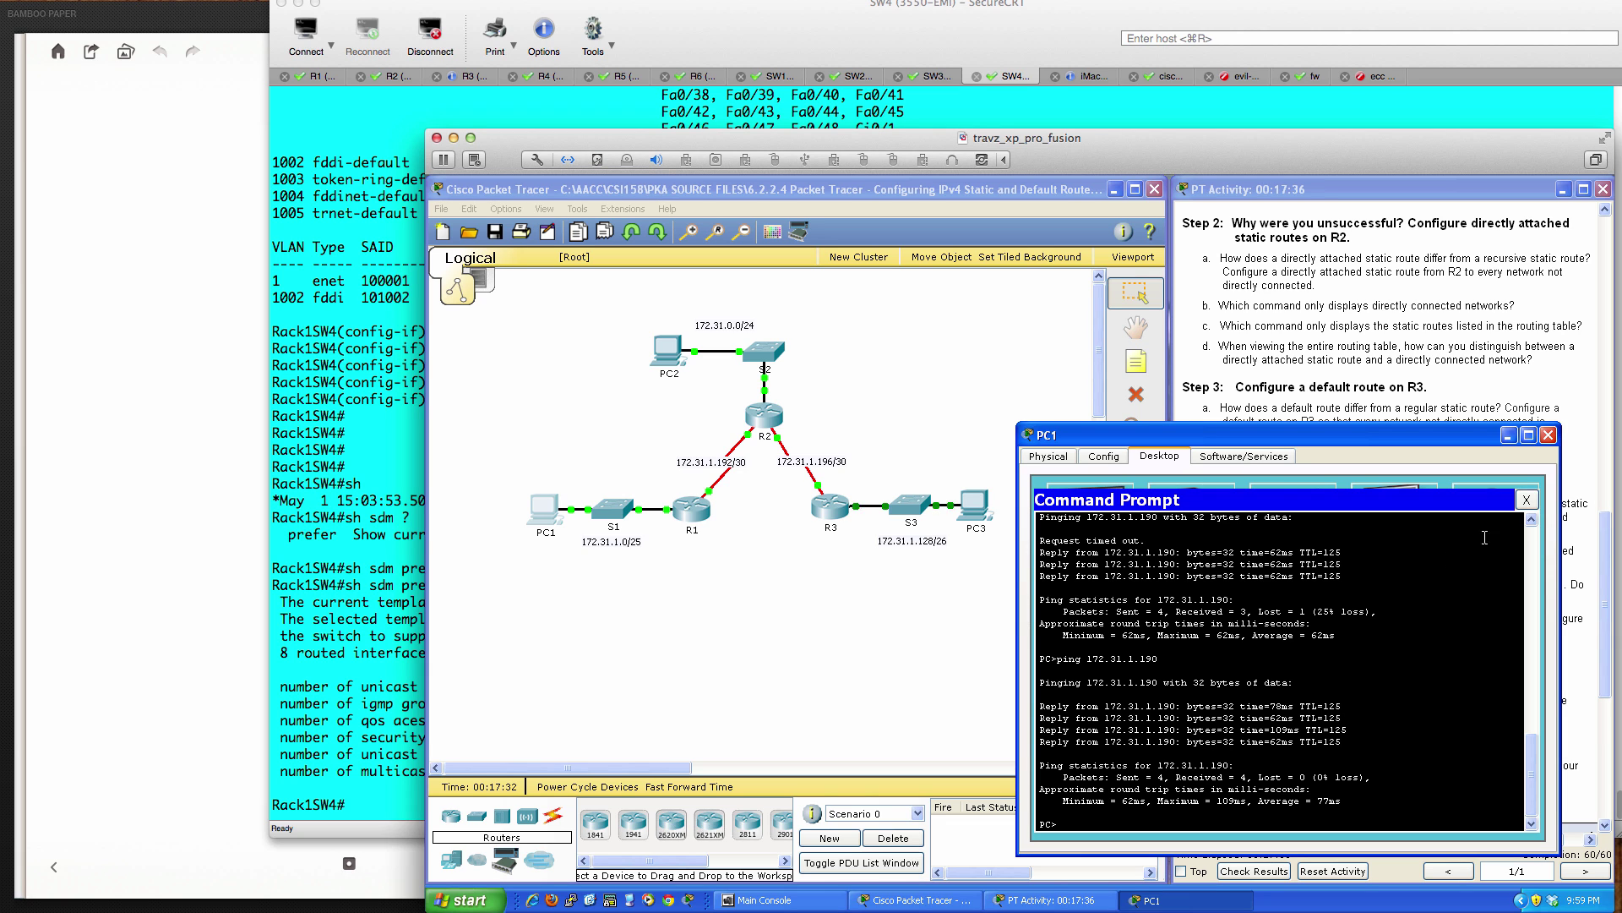
{"action": "left_click", "coordinate": [1526, 499]}
{"action": "left_click", "coordinate": [1548, 434]}
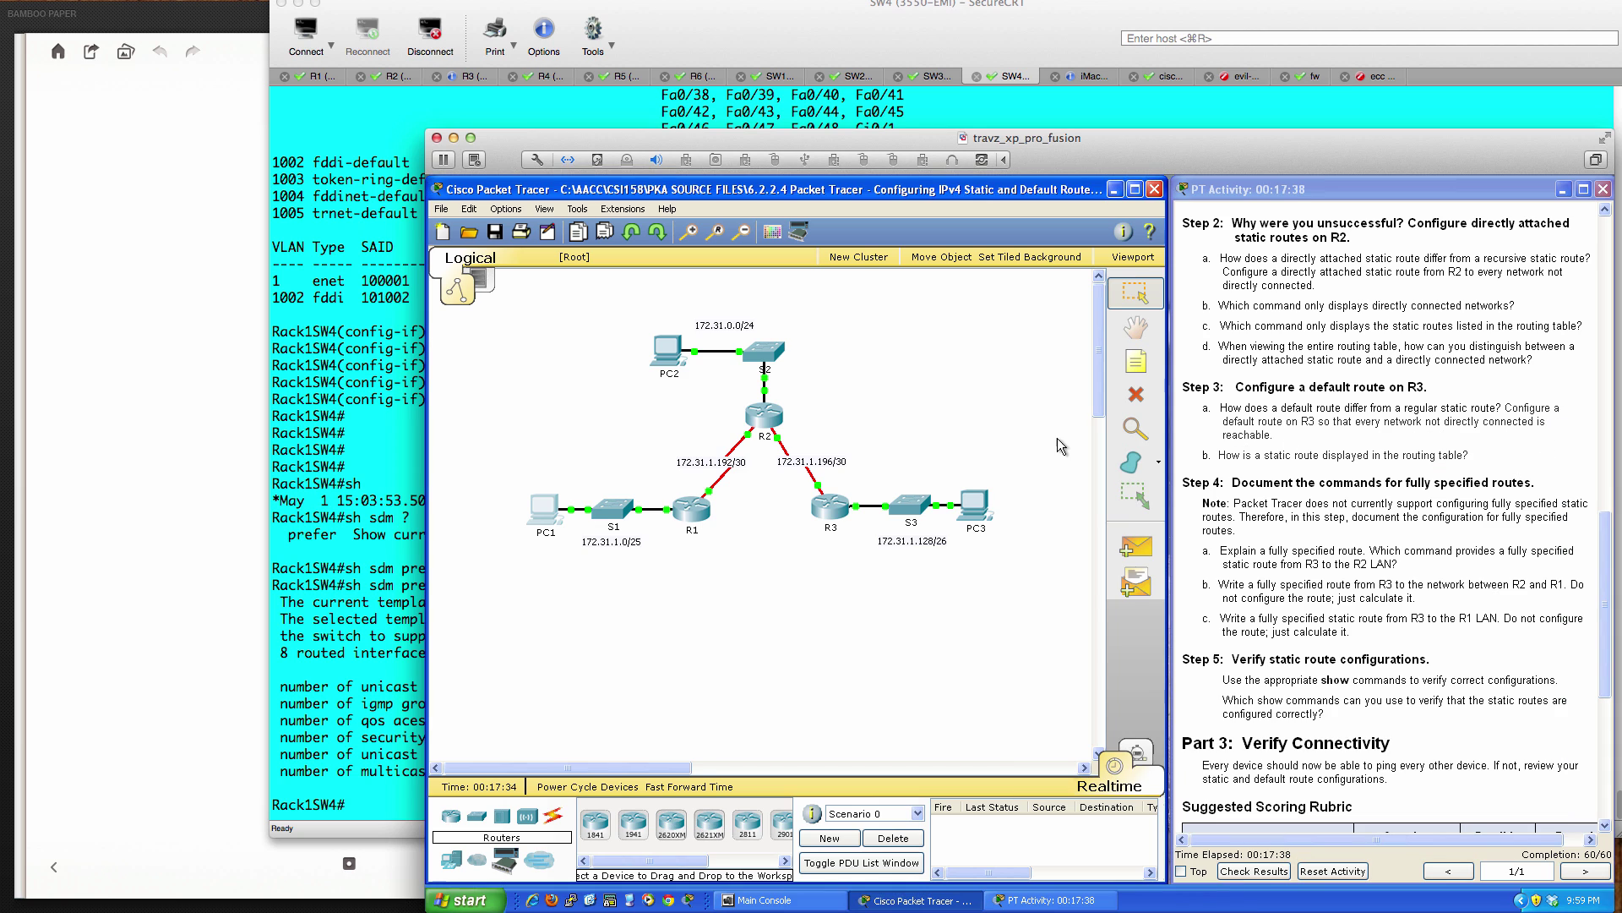